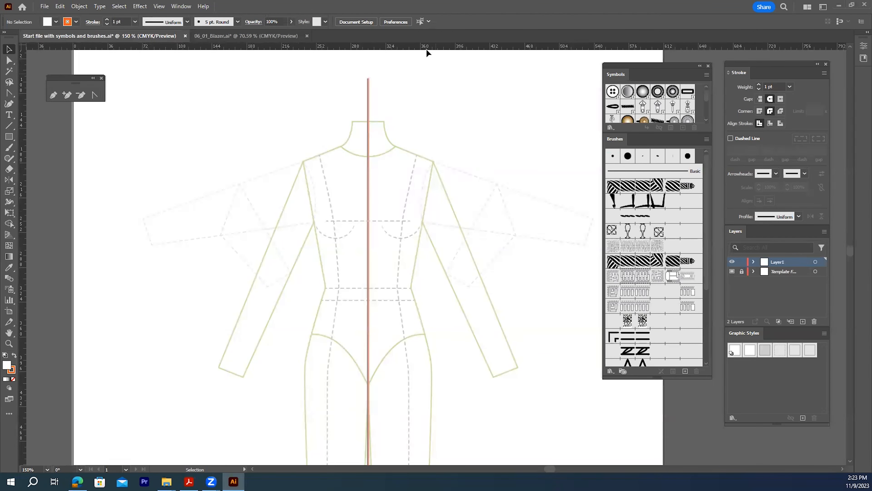
# - Place a horizontal ruler guide across the figure just below the bust and lock the guides
pyautogui.moveTo(400, 45); pyautogui.dragTo(401, 97)
pyautogui.moveTo(406, 146); pyautogui.dragTo(404, 251)
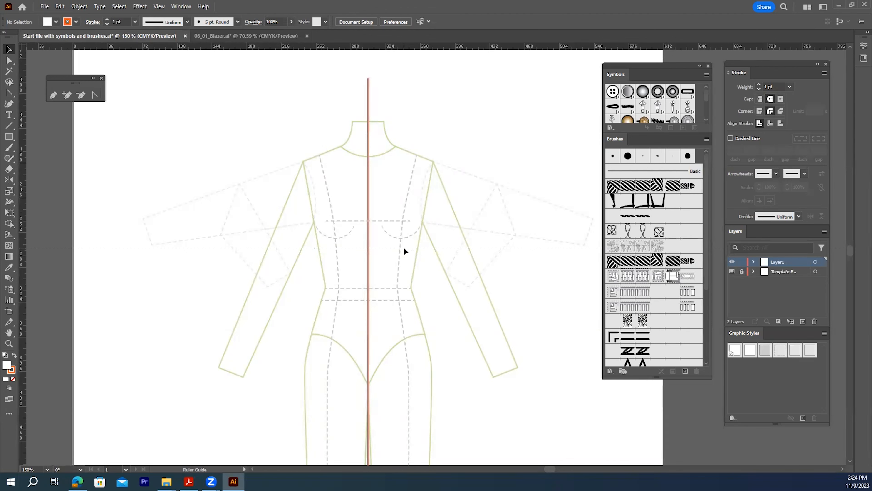
pyautogui.moveTo(404, 248); pyautogui.dragTo(389, 245)
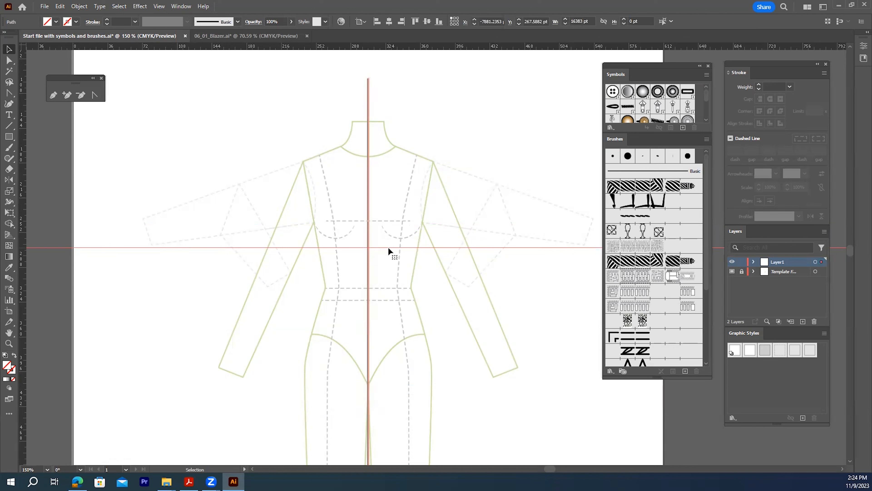
pyautogui.rightClick(389, 248)
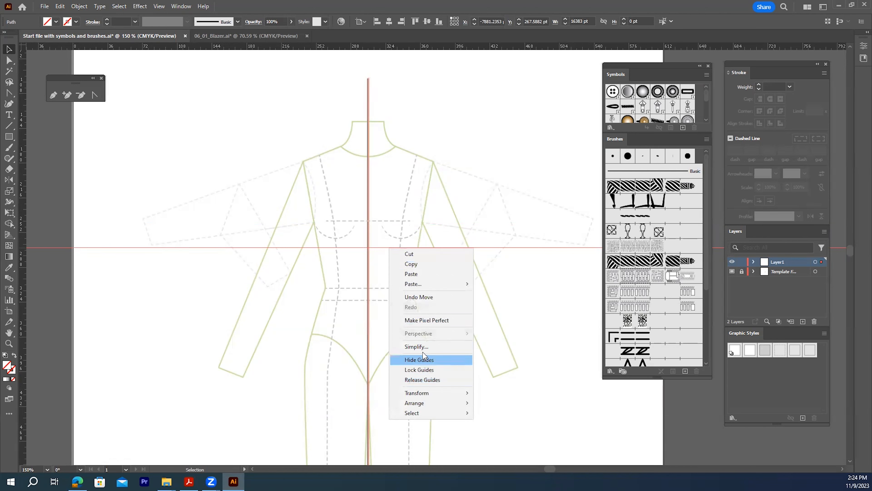
pyautogui.click(419, 370)
pyautogui.click(516, 327)
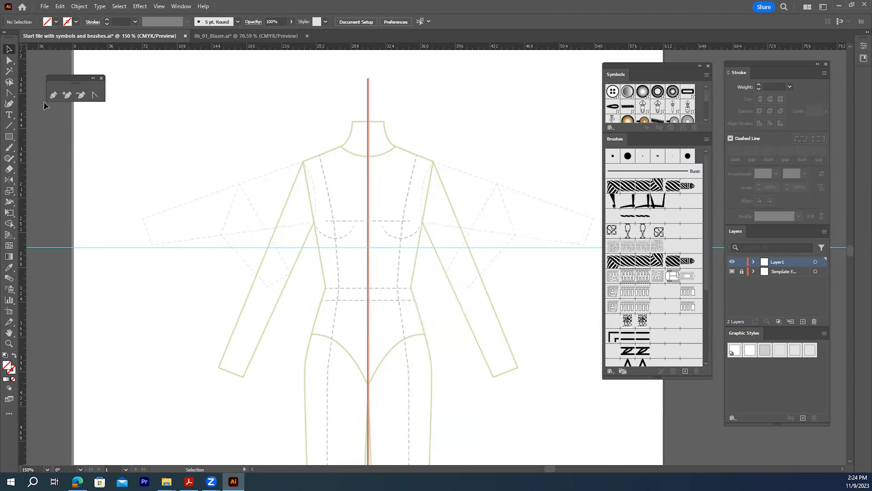
# - Draw a red, unfilled Pen path from the left side of the neck across centre front to the guide and vertically down past the crotch
pyautogui.click(53, 95)
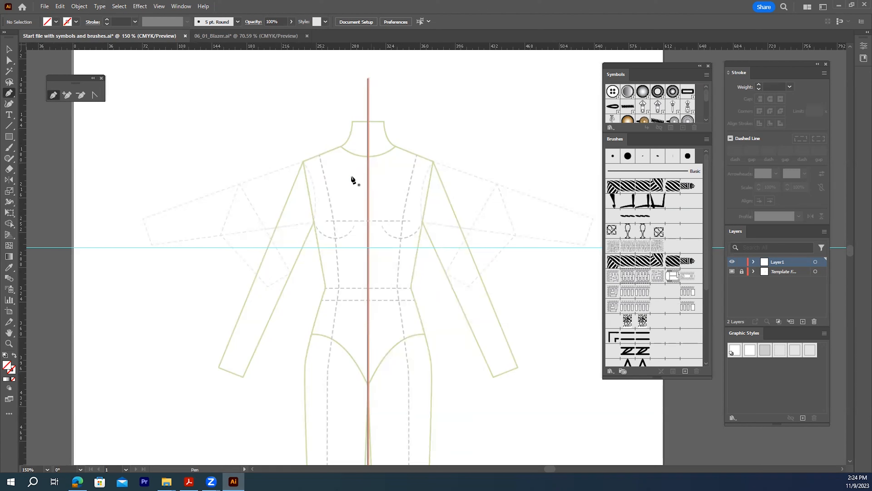
pyautogui.click(75, 22)
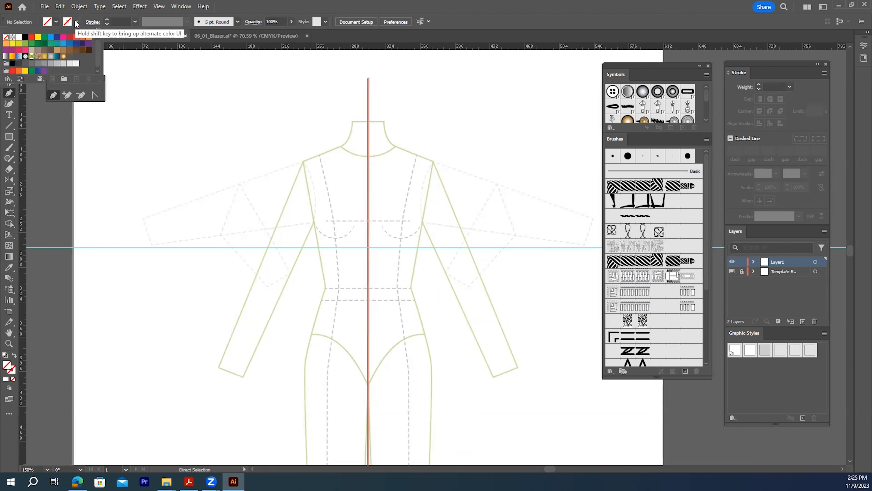
pyautogui.click(69, 38)
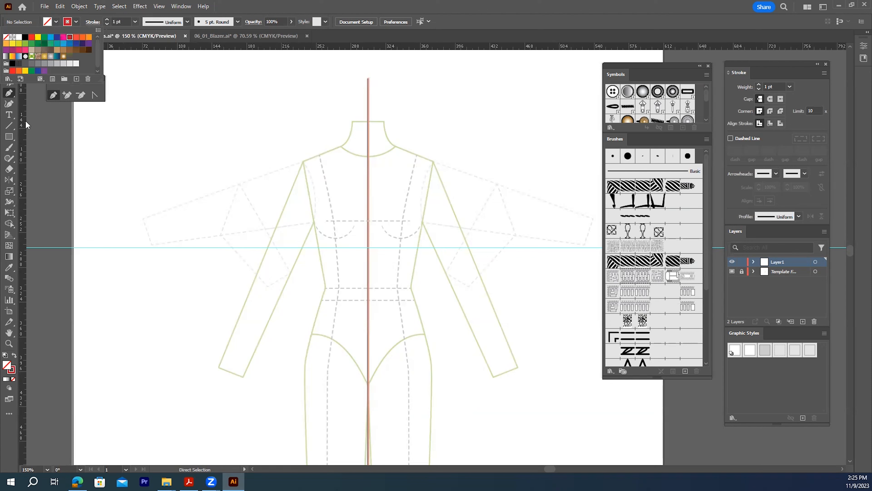
pyautogui.click(53, 97)
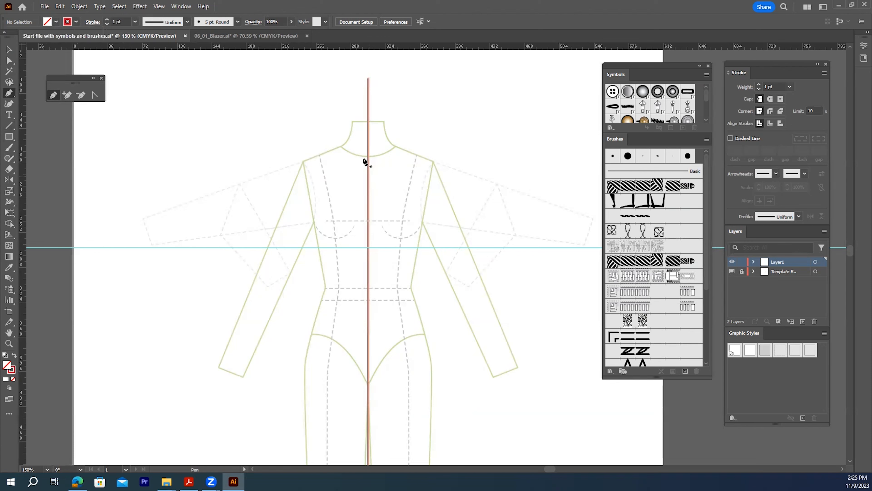
pyautogui.click(349, 134)
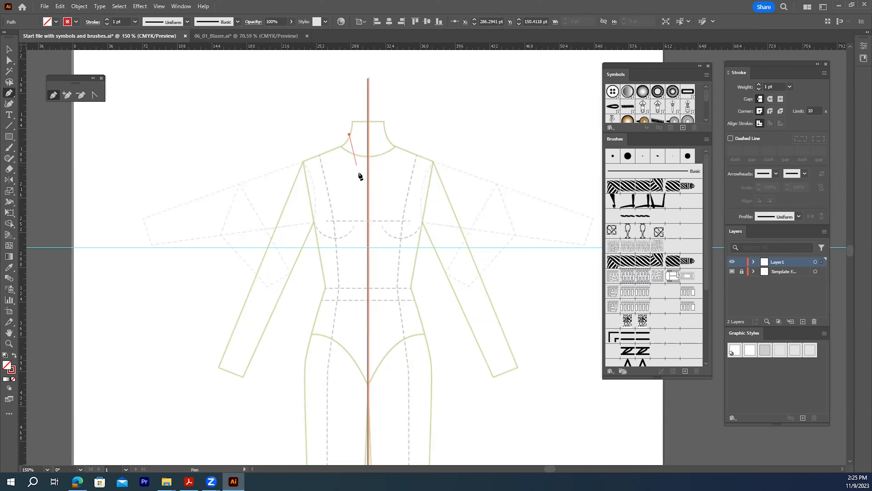
pyautogui.click(375, 248)
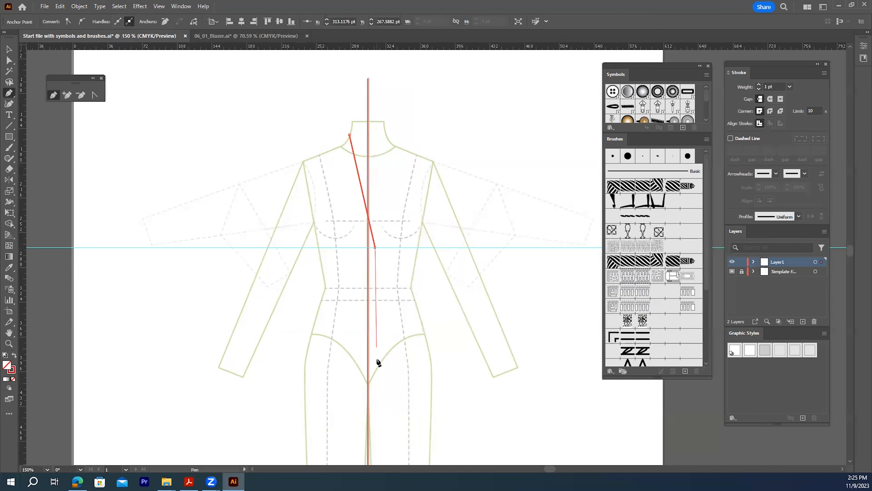
pyautogui.click(375, 394)
pyautogui.press('Escape')
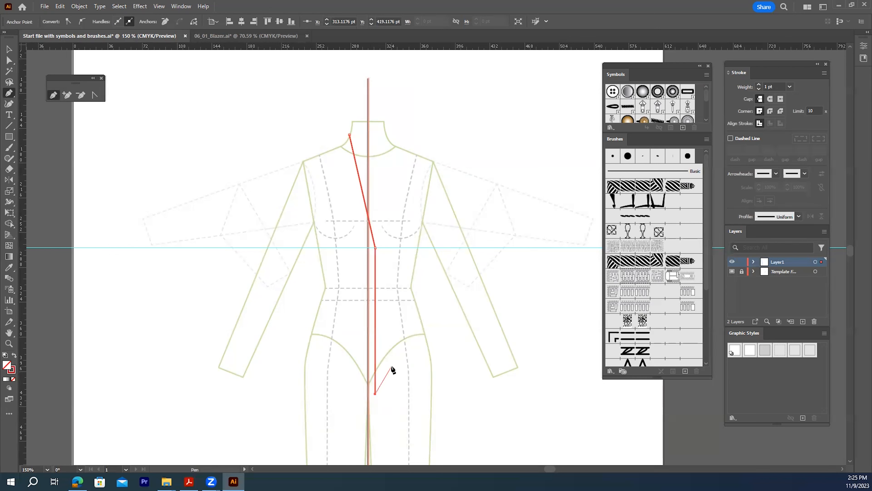
# - Reflect a copy of the red path across the vertical axis at the centre front line
pyautogui.click(9, 50)
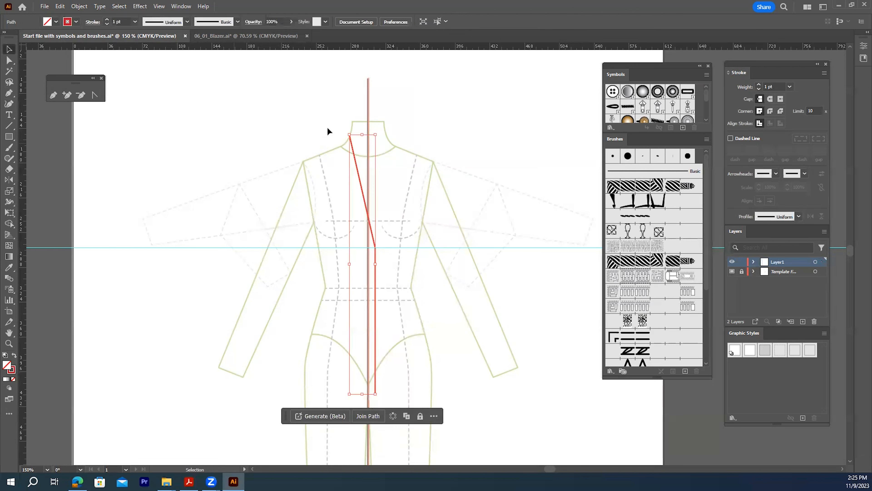
pyautogui.click(367, 209)
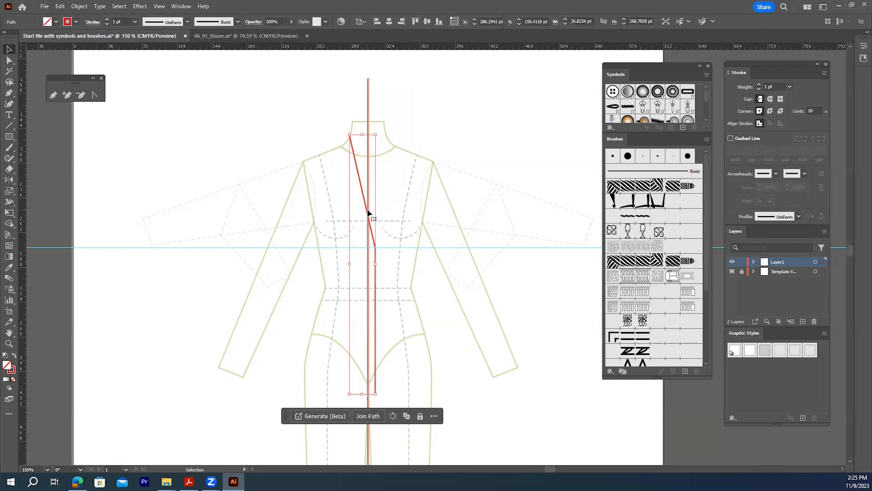
pyautogui.click(9, 180)
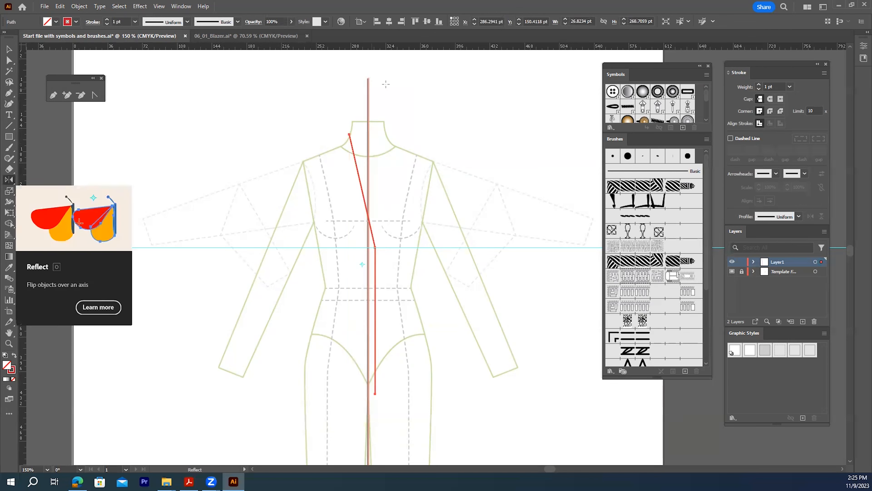
pyautogui.keyDown('alt'); pyautogui.click(367, 125); pyautogui.keyUp('alt')
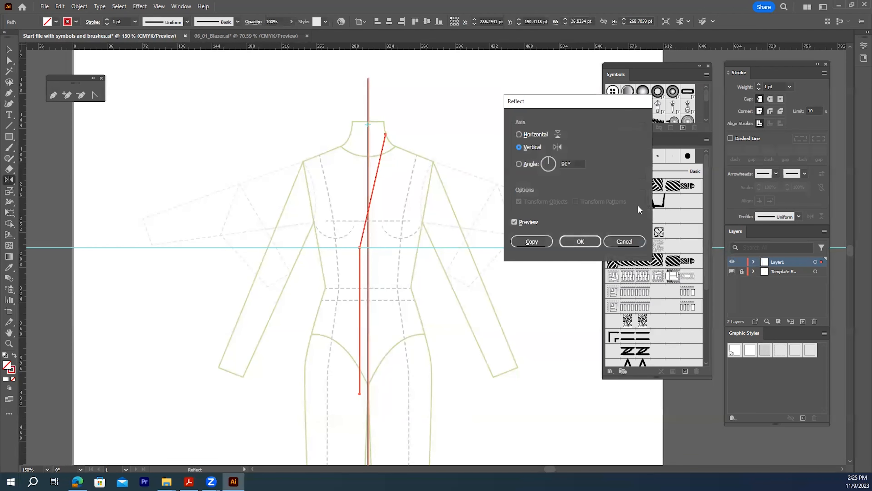
pyautogui.click(531, 241)
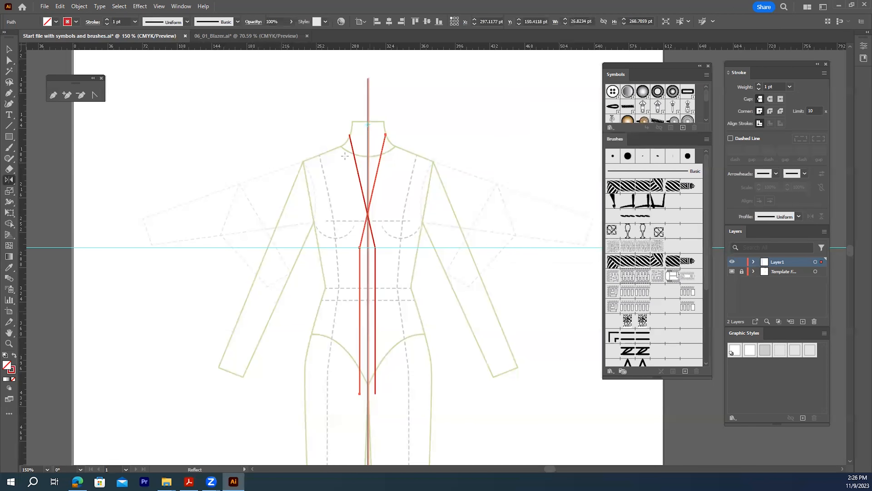
pyautogui.press('v')
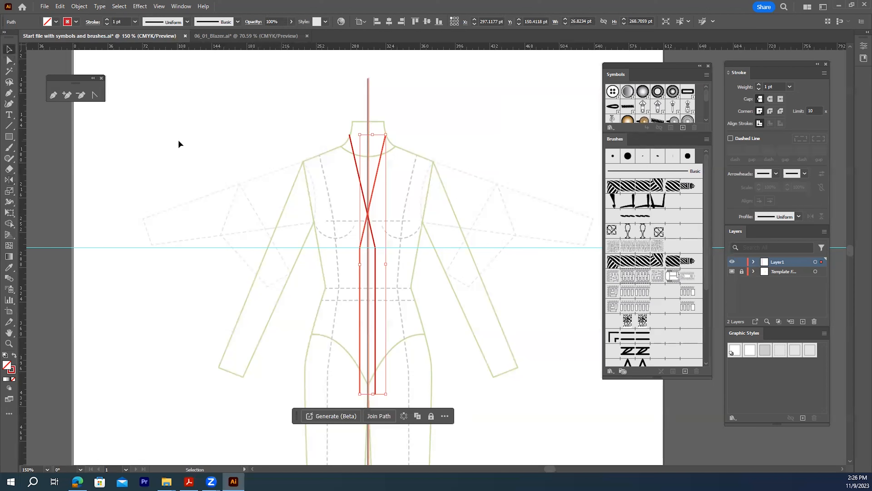
pyautogui.click(179, 141)
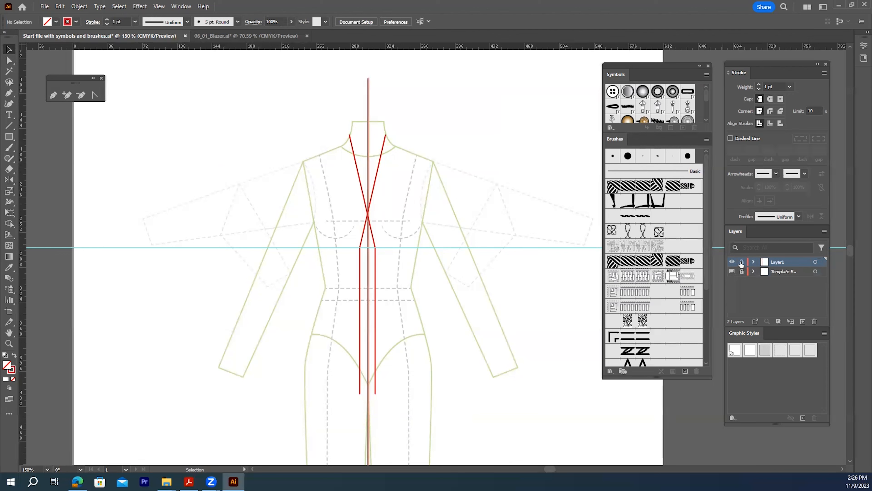
# - Lock Layer1 and add a new layer named "lapel" above it
pyautogui.click(802, 322)
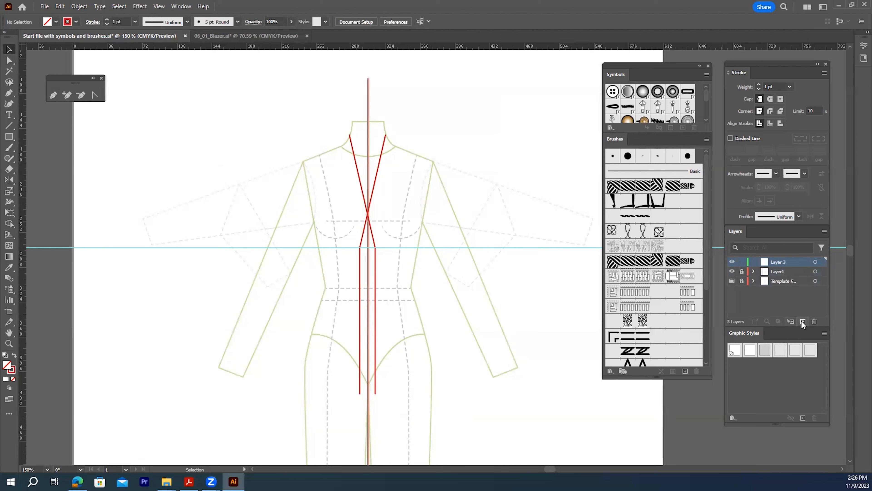
pyautogui.doubleClick(777, 261)
pyautogui.moveTo(789, 261); pyautogui.dragTo(773, 263)
pyautogui.press('BackSpace')
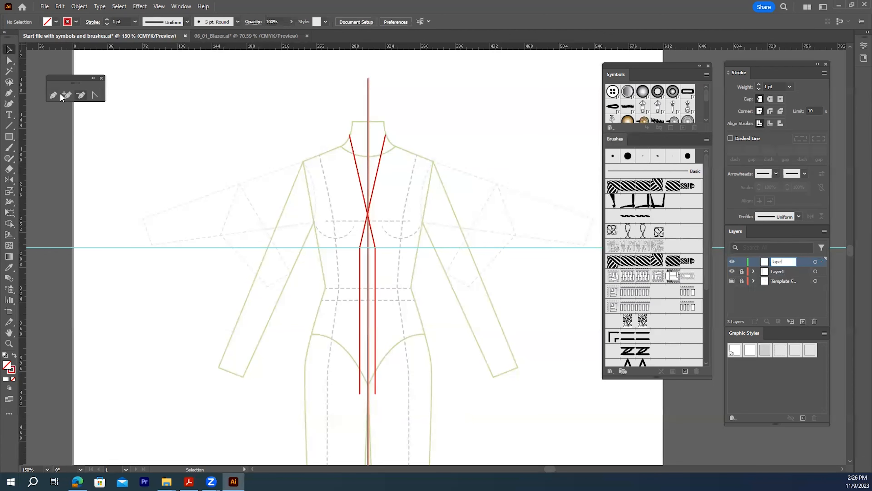
# - Draw a closed notched lapel outline with default white fill and black stroke along the mirrored red line, from the guide up to the right neck side
pyautogui.click(55, 95)
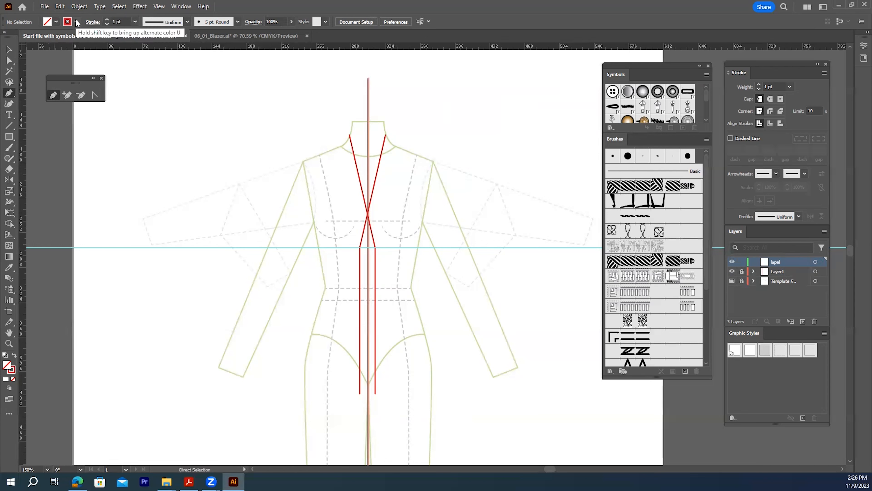
pyautogui.press('d')
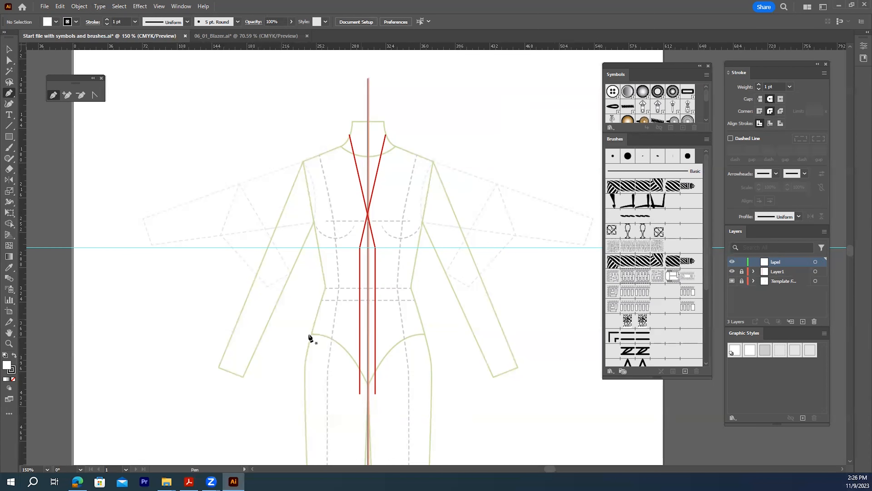
pyautogui.click(359, 246)
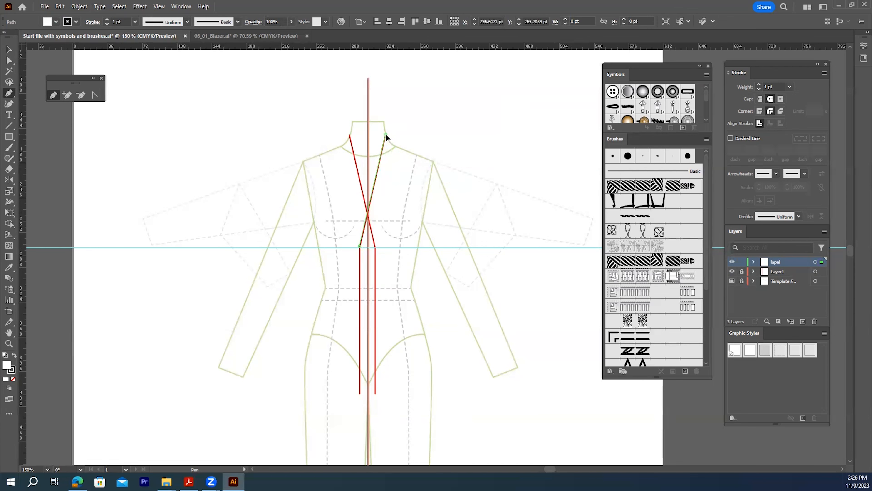
pyautogui.click(385, 134)
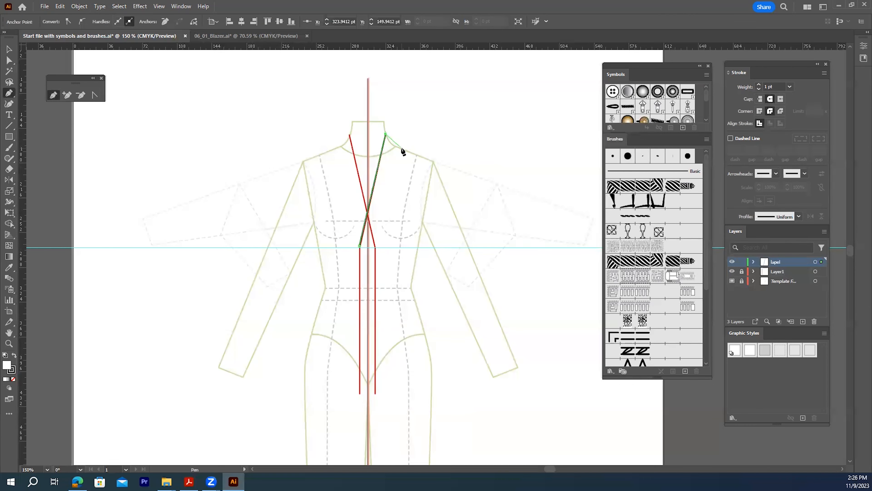
pyautogui.click(399, 147)
pyautogui.click(391, 170)
pyautogui.click(383, 167)
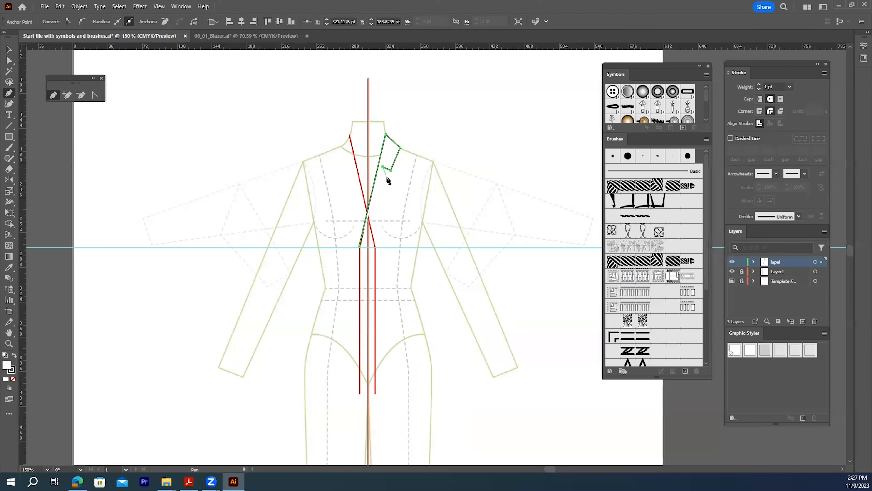
pyautogui.click(387, 176)
pyautogui.click(359, 246)
# - Bend the lapel's long inner edge slightly away from the red line with the Anchor Point tool
pyautogui.click(9, 342)
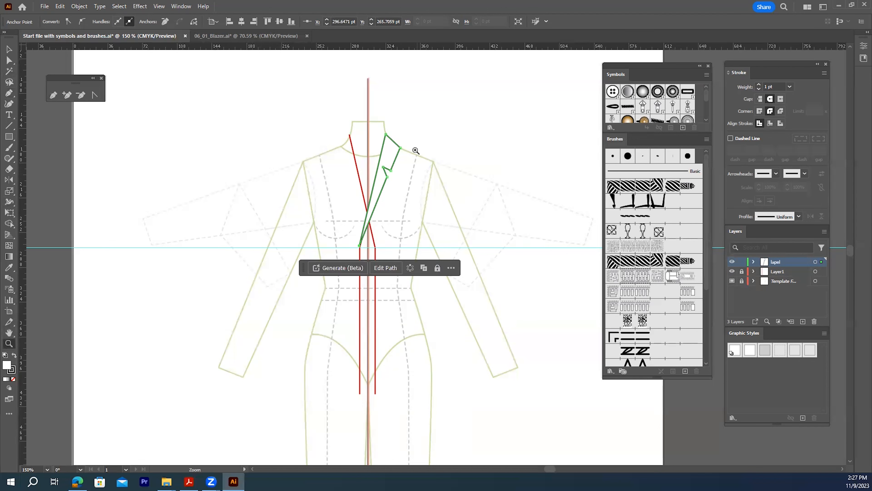
pyautogui.moveTo(379, 144); pyautogui.dragTo(467, 233)
pyautogui.hotkey('ctrl', 'a')
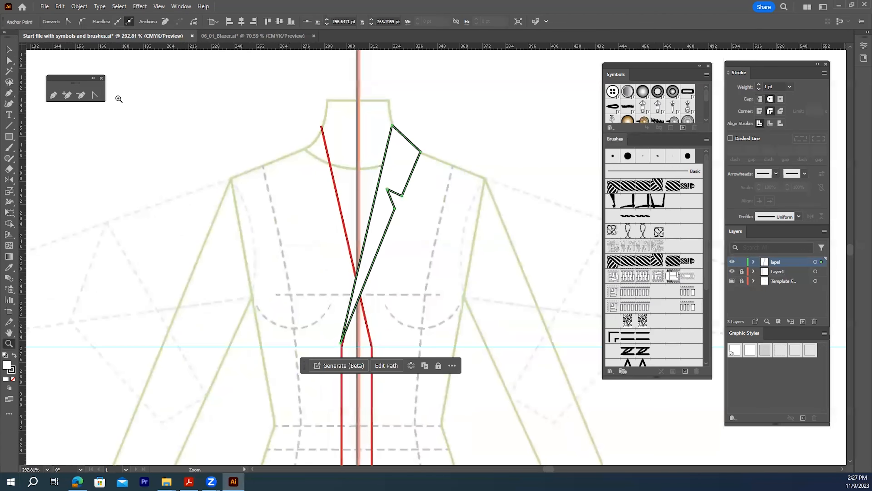
pyautogui.click(94, 96)
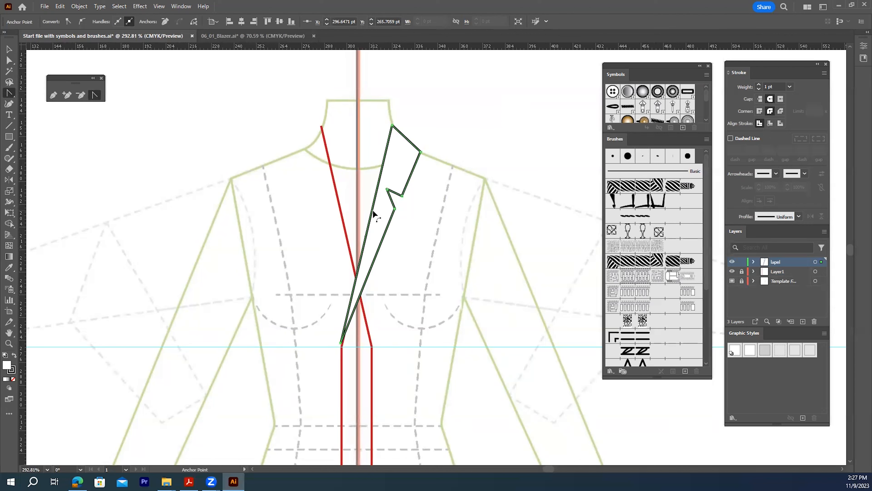
pyautogui.moveTo(374, 209); pyautogui.dragTo(379, 211)
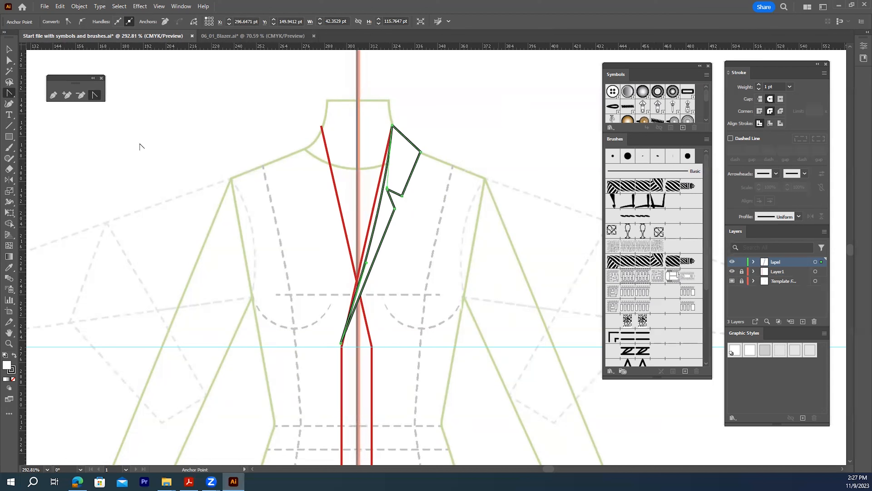
# - Align the lapel's lowest anchor point with the bend of the red line at the guide and fine-tune the inner edge
pyautogui.click(9, 60)
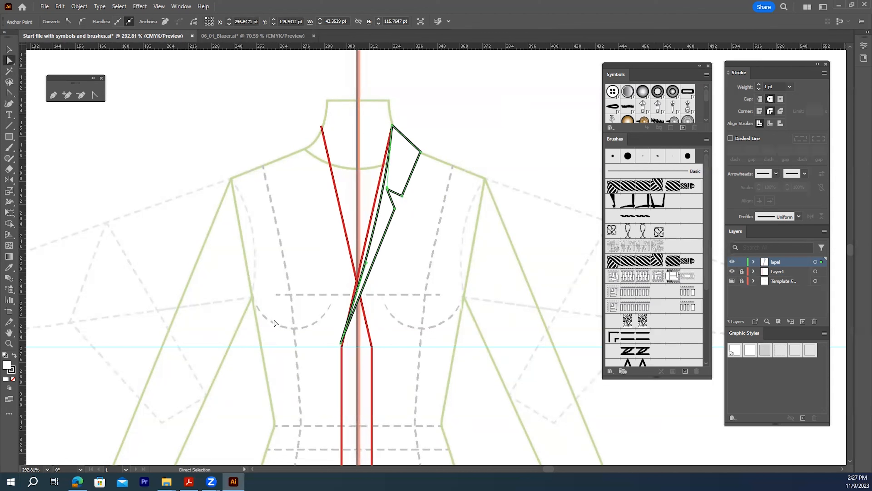
pyautogui.moveTo(341, 346); pyautogui.dragTo(342, 347)
pyautogui.click(340, 345)
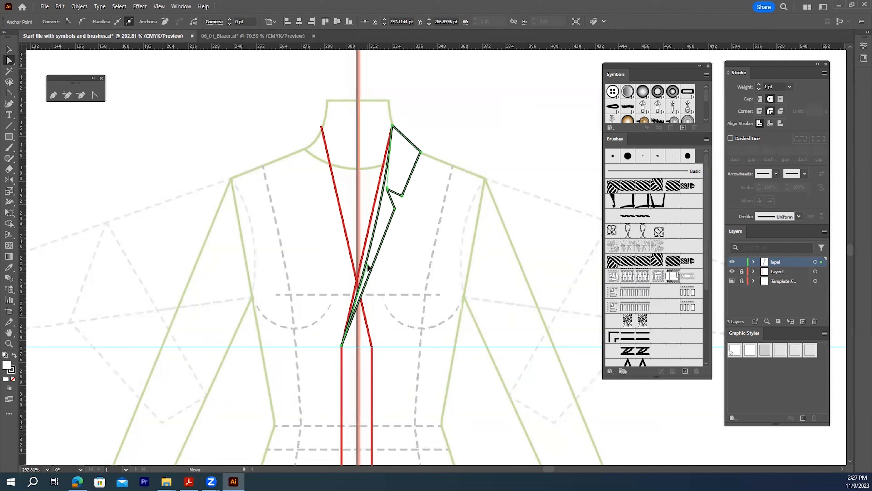
pyautogui.moveTo(368, 261); pyautogui.dragTo(368, 261)
# - Reshape the collar's short upper edge between the neck and shoulder into a gentle S-curve with the Anchor Point tool
pyautogui.moveTo(403, 133); pyautogui.dragTo(404, 135)
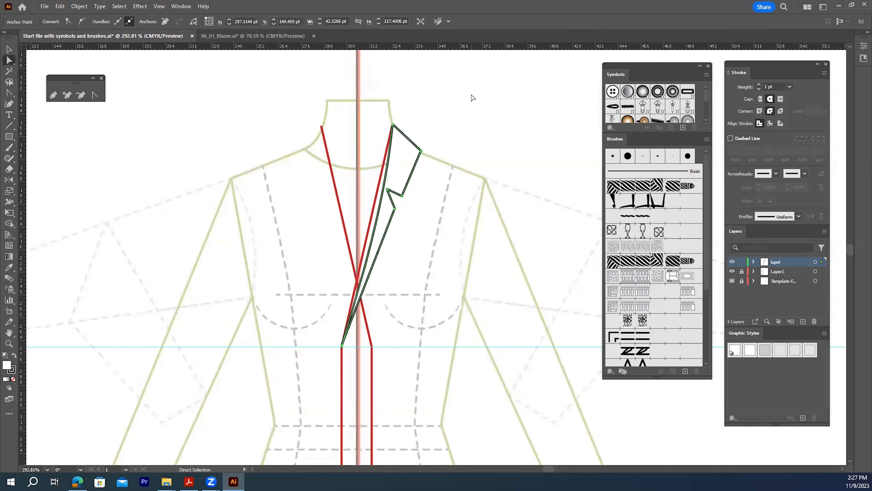
pyautogui.hotkey('ctrl', 'z')
pyautogui.click(95, 95)
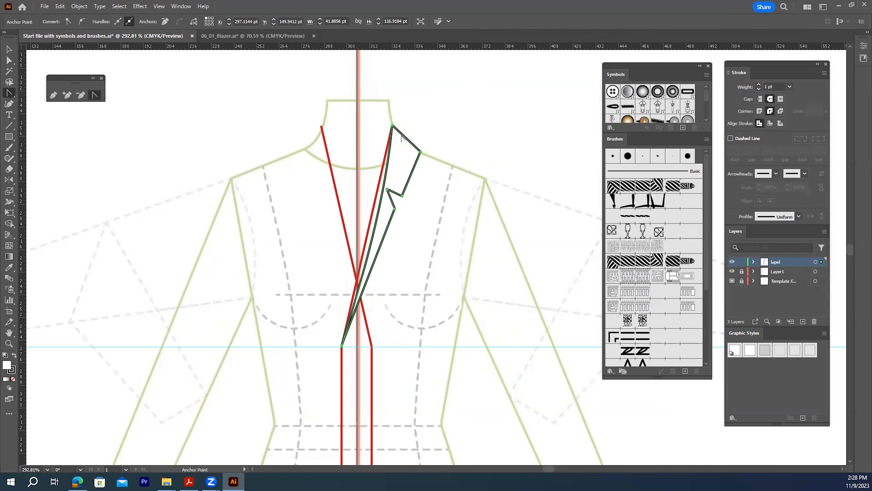
pyautogui.moveTo(400, 138); pyautogui.dragTo(408, 138)
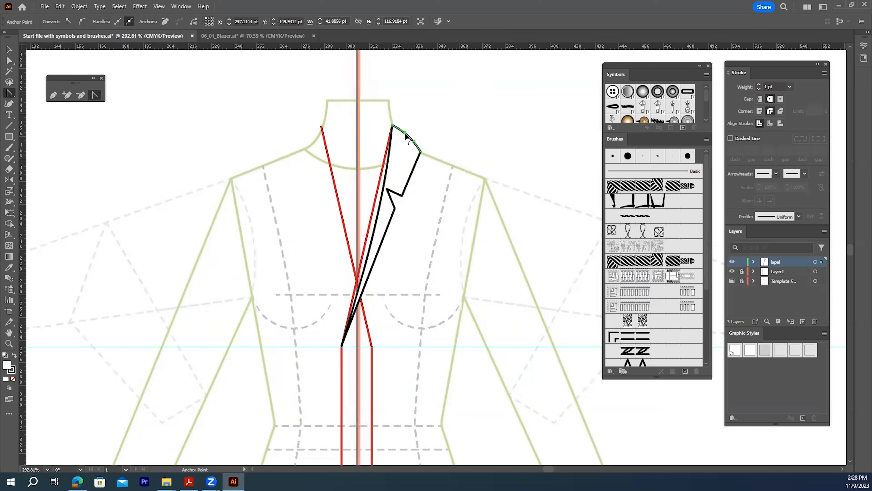
pyautogui.moveTo(415, 144); pyautogui.dragTo(420, 155)
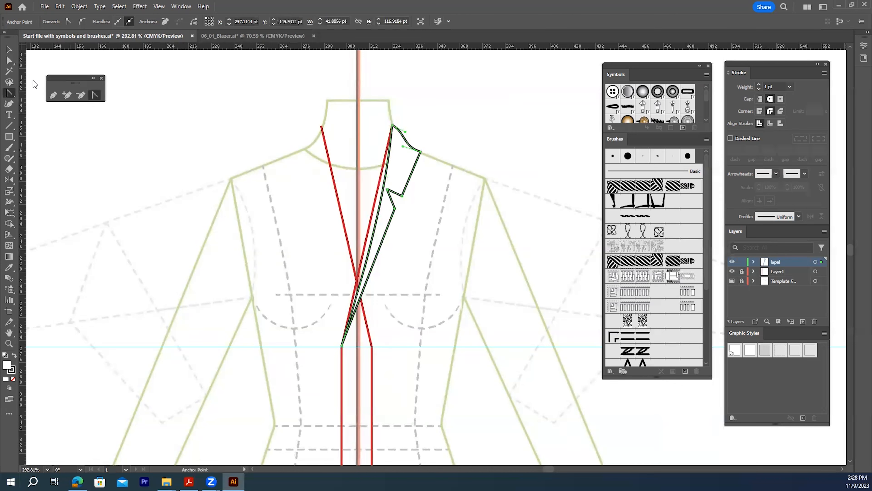
# - Curve the collar's outer edge outward between the shoulder and notch, and shift the notch's inner corner slightly outward
pyautogui.moveTo(410, 177); pyautogui.dragTo(415, 183)
pyautogui.click(8, 60)
pyautogui.click(402, 195)
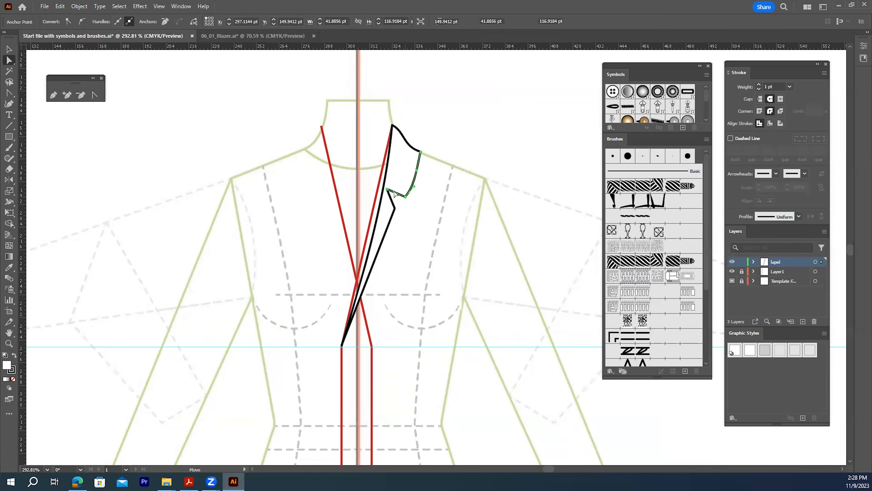
pyautogui.moveTo(388, 189); pyautogui.dragTo(391, 191)
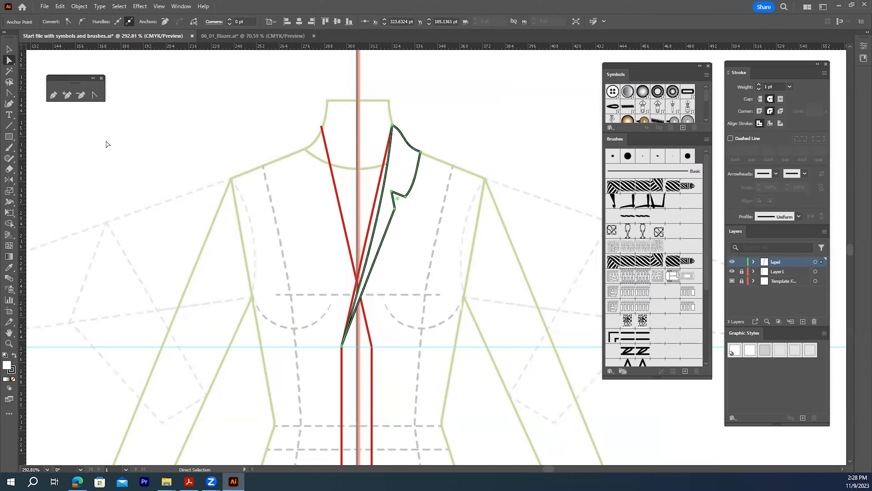
# - Widen the lapel by moving its outer point and the notch's corners outward, keeping the long outer edge straight
pyautogui.click(95, 95)
pyautogui.moveTo(380, 247); pyautogui.dragTo(398, 230)
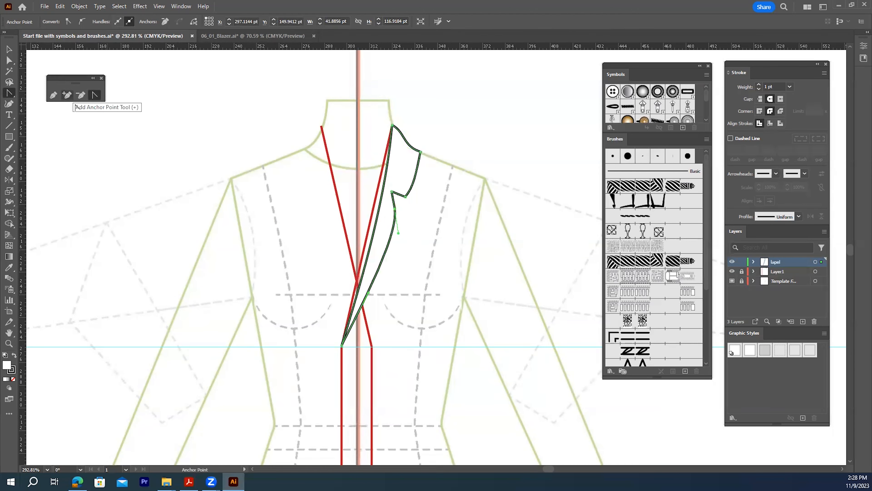
pyautogui.press('a')
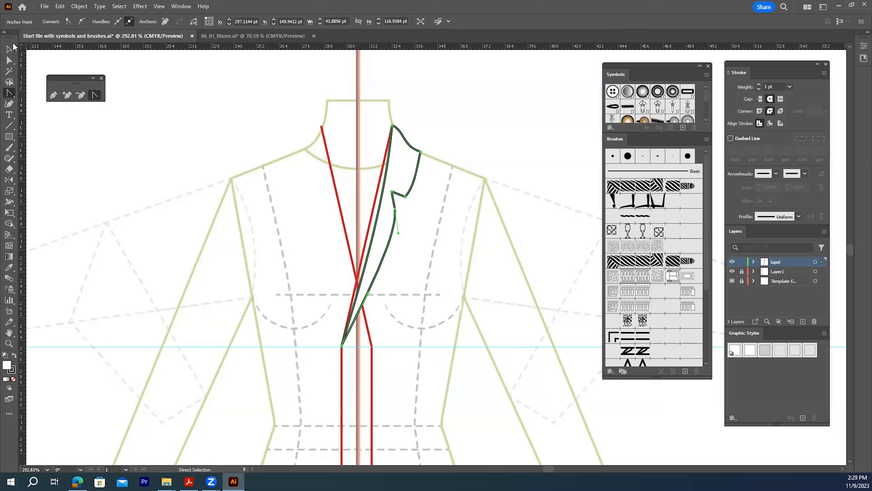
pyautogui.moveTo(394, 209)
pyautogui.mouseDown()
pyautogui.moveTo(403, 228)
pyautogui.moveTo(395, 192)
pyautogui.mouseUp()
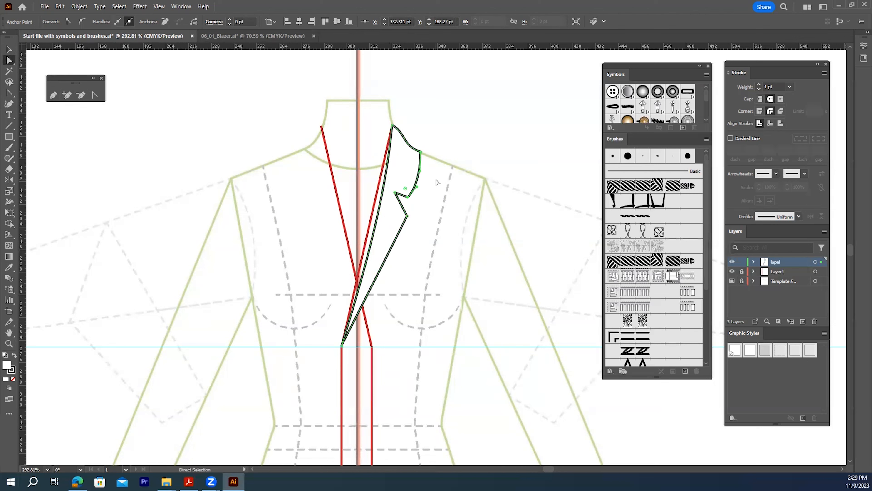
pyautogui.click(437, 182)
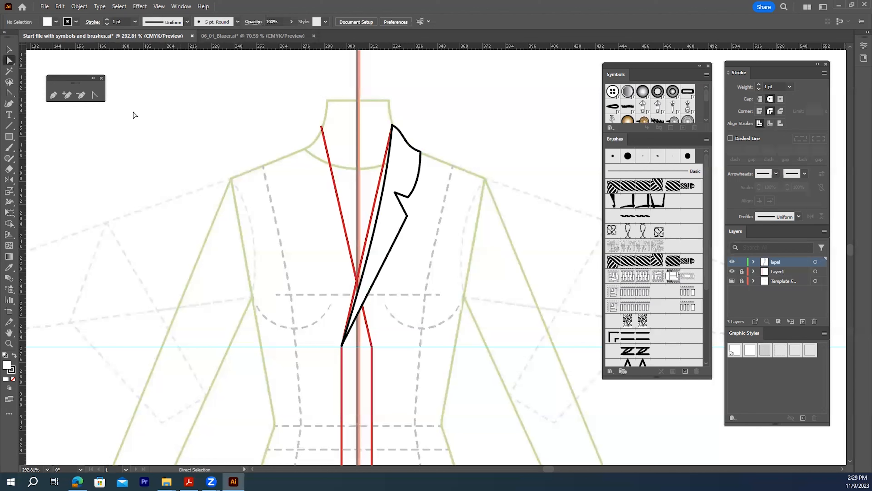
# - Nudge the notch's inner corner anchor point down by 1 pt
pyautogui.click(52, 97)
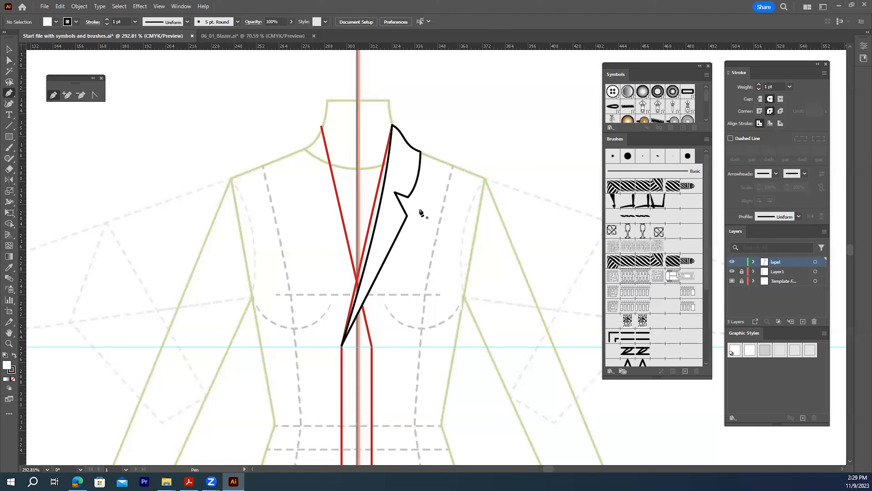
pyautogui.click(10, 61)
pyautogui.click(395, 194)
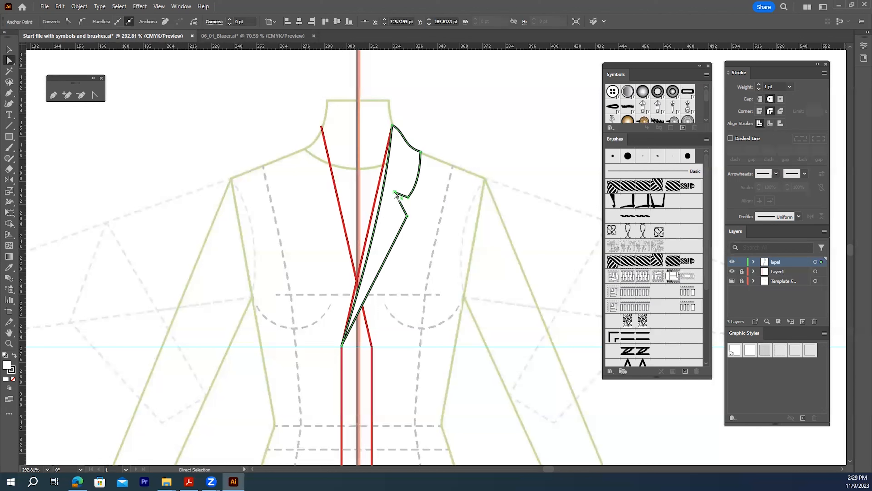
pyautogui.press('Down')
# - Draw a straight seam line with the Pen tool from the notch's inner corner up to the lapel's inner edge
pyautogui.click(53, 95)
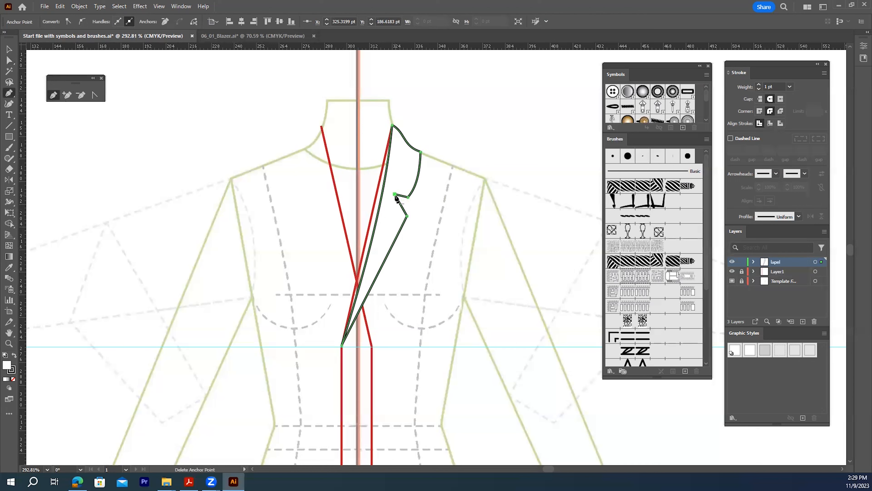
pyautogui.click(9, 49)
pyautogui.click(125, 109)
pyautogui.click(53, 95)
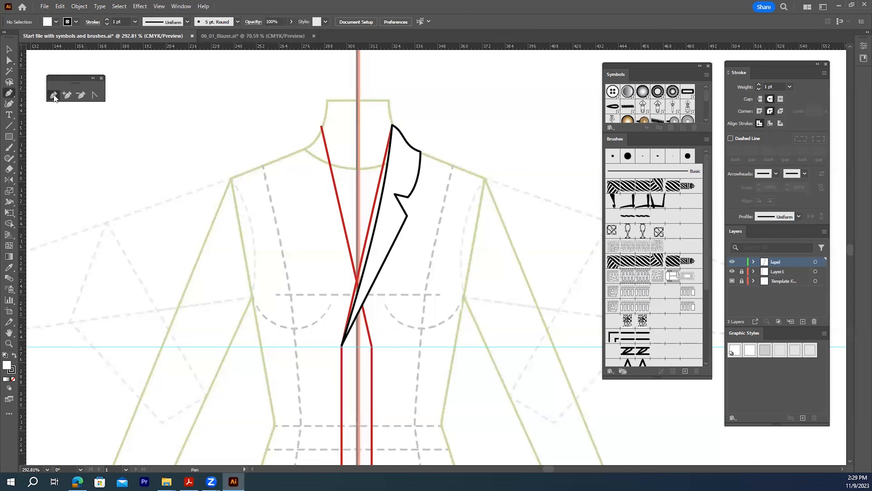
pyautogui.click(395, 194)
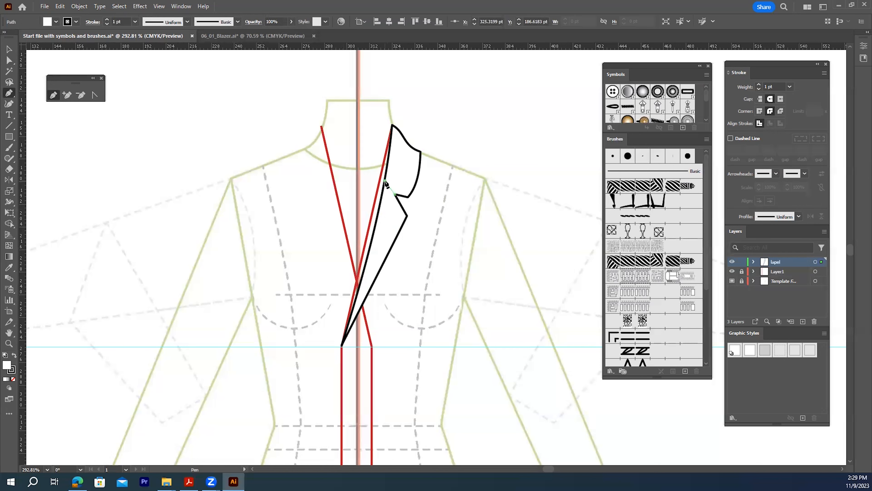
pyautogui.click(9, 50)
pyautogui.click(531, 190)
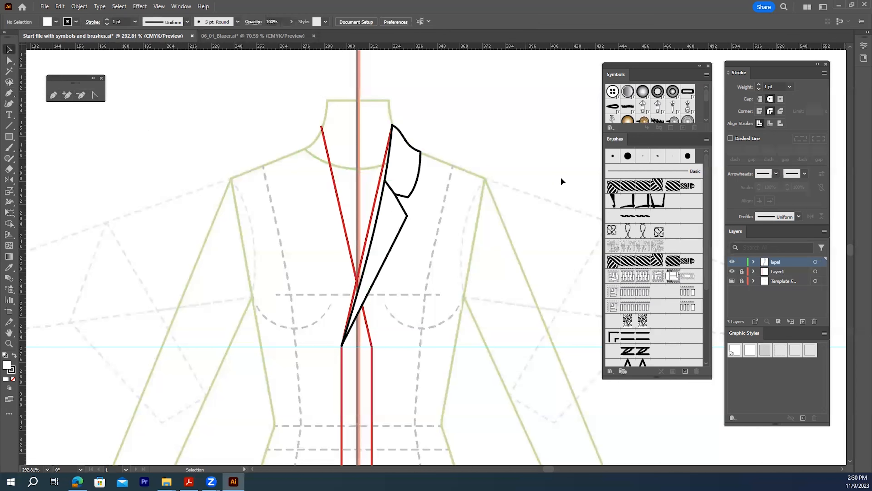
# - Offset the lapel outline inward by 1 pt with miter joins and apply the unfilled 0.25 pt dashed graphic style to the new path
pyautogui.click(419, 168)
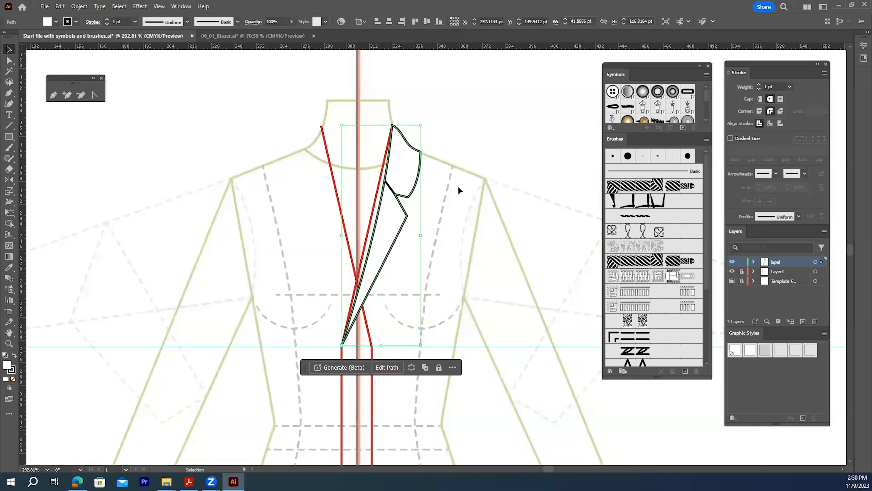
pyautogui.click(75, 7)
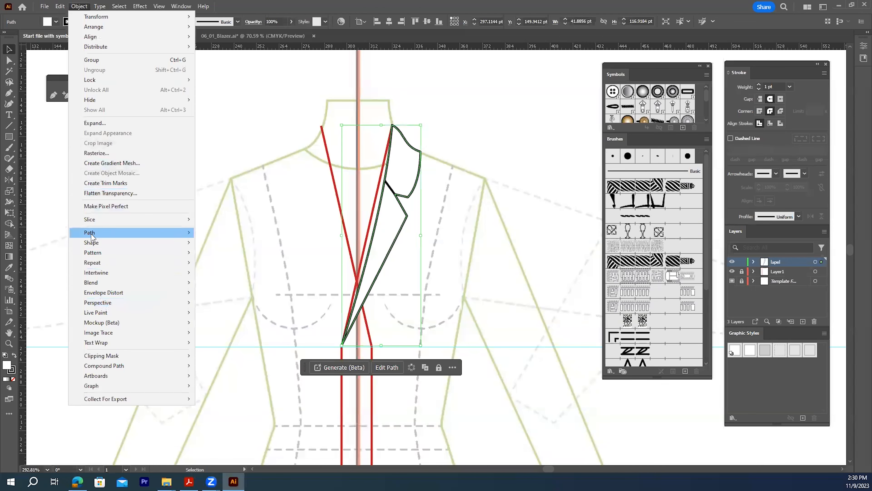
pyautogui.moveTo(92, 236)
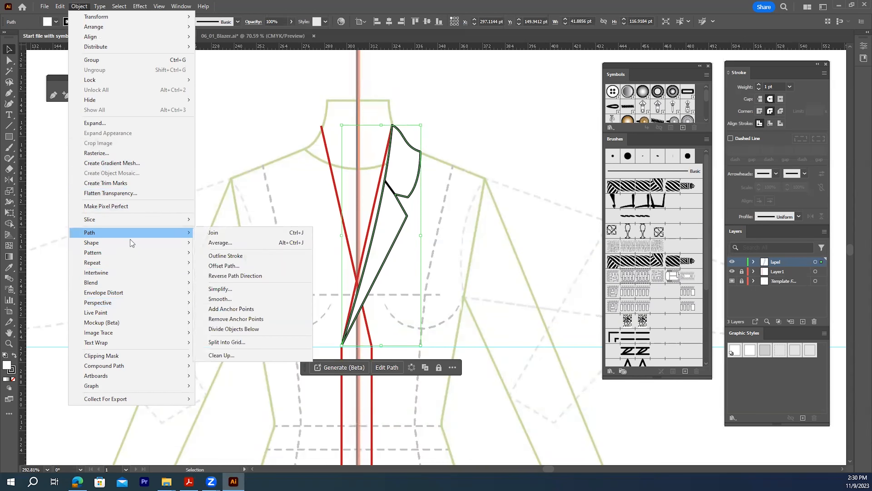
pyautogui.click(220, 266)
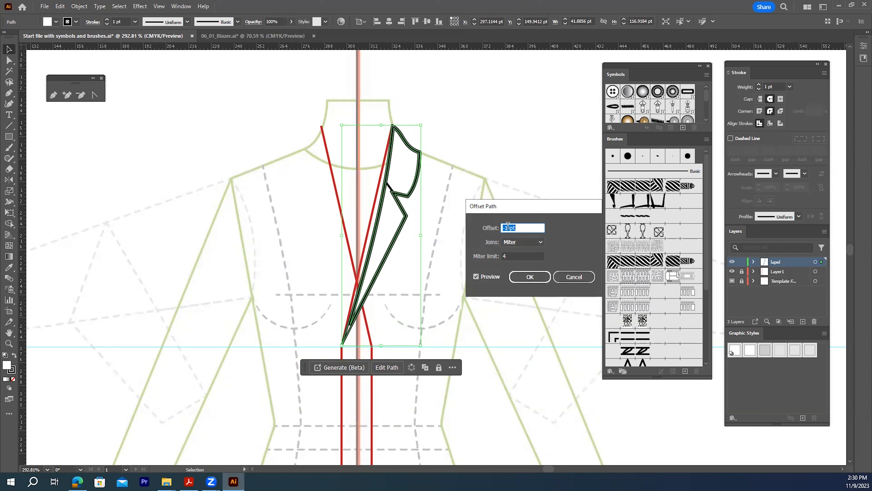
pyautogui.click(529, 277)
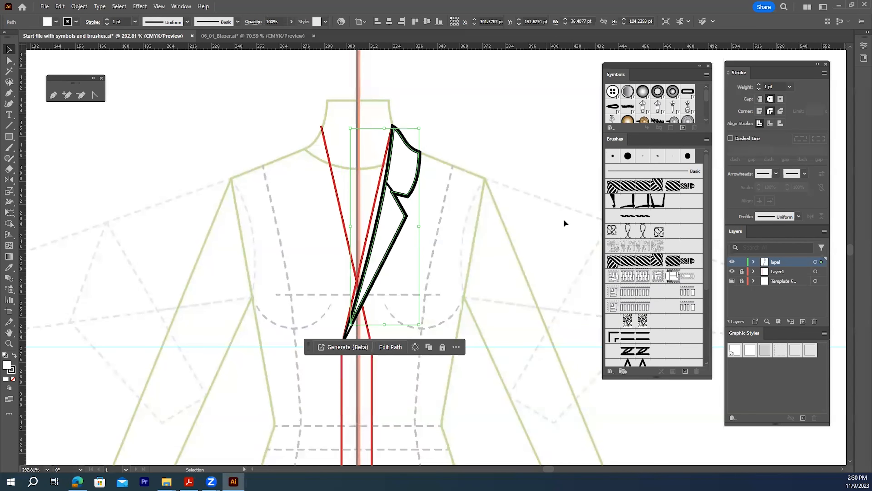
pyautogui.click(780, 350)
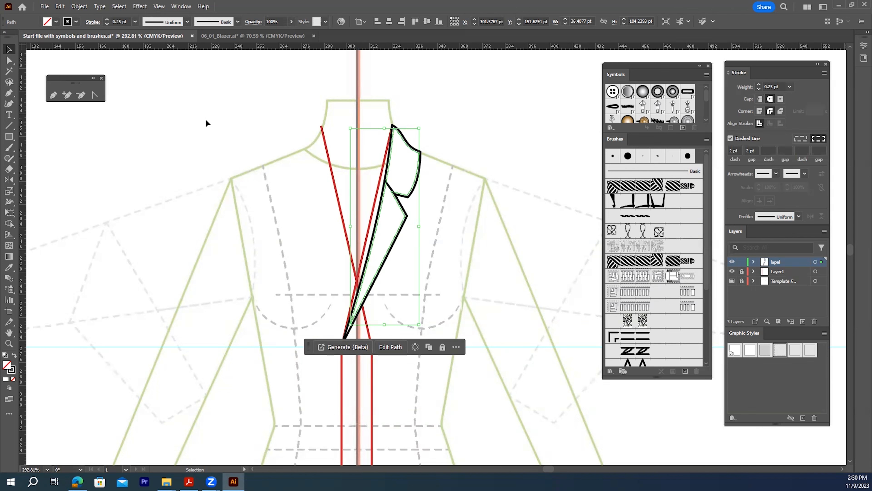
pyautogui.click(180, 107)
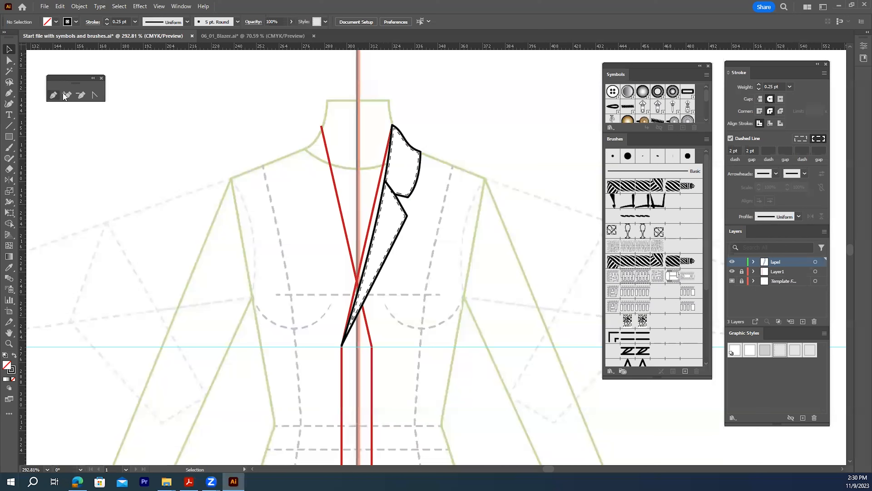
# - Delete the dashed stitching along the lapel's long inner edge and the collar's upper edge, keeping it on the outer edges
pyautogui.click(8, 60)
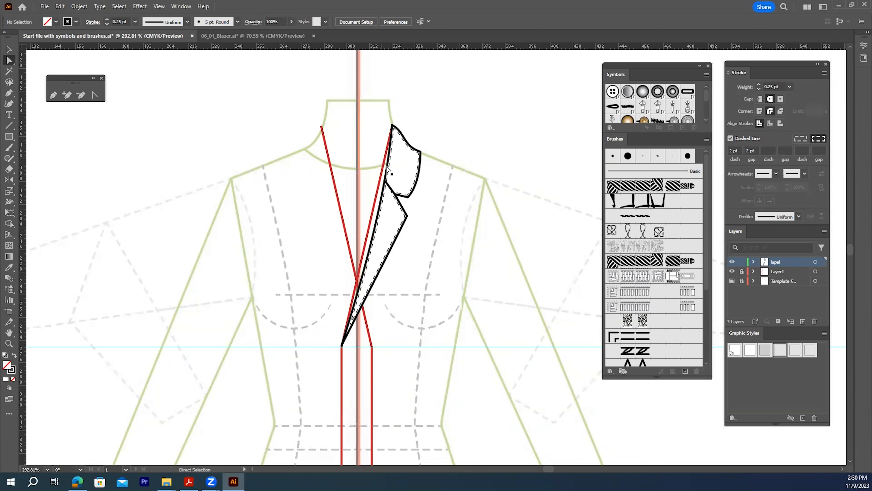
pyautogui.click(393, 131)
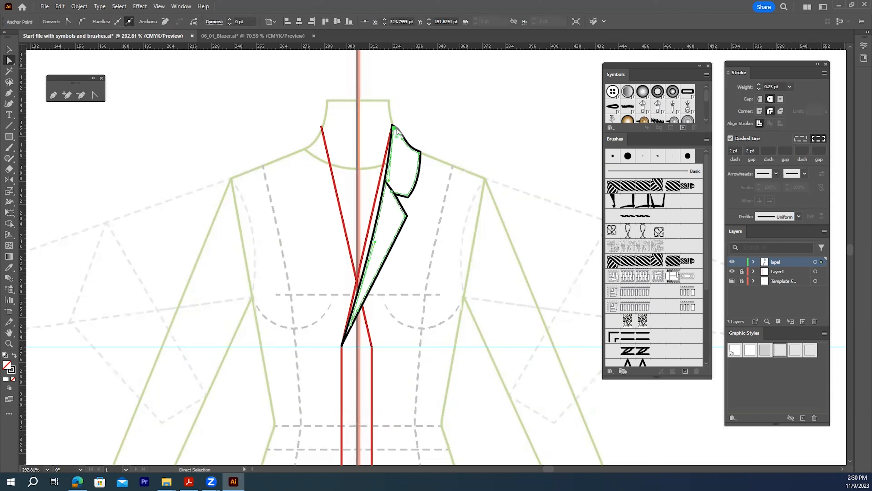
pyautogui.press('Delete')
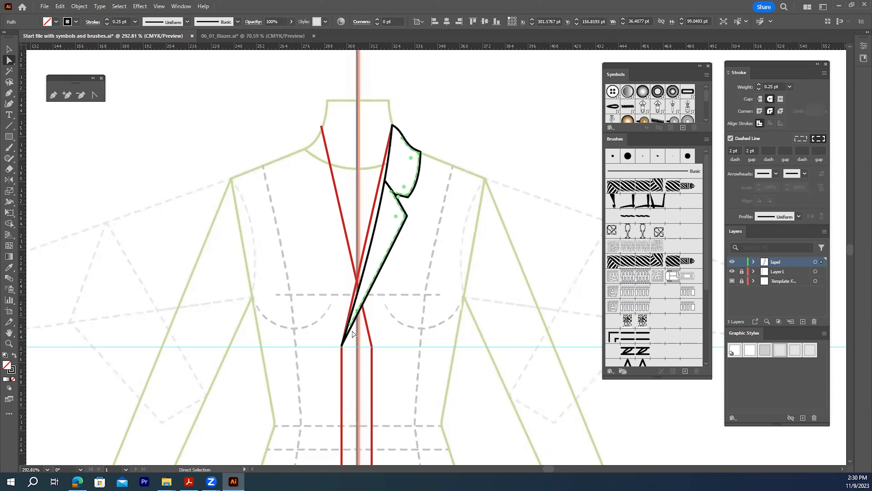
pyautogui.click(402, 140)
pyautogui.press('Delete')
pyautogui.click(9, 49)
pyautogui.click(216, 126)
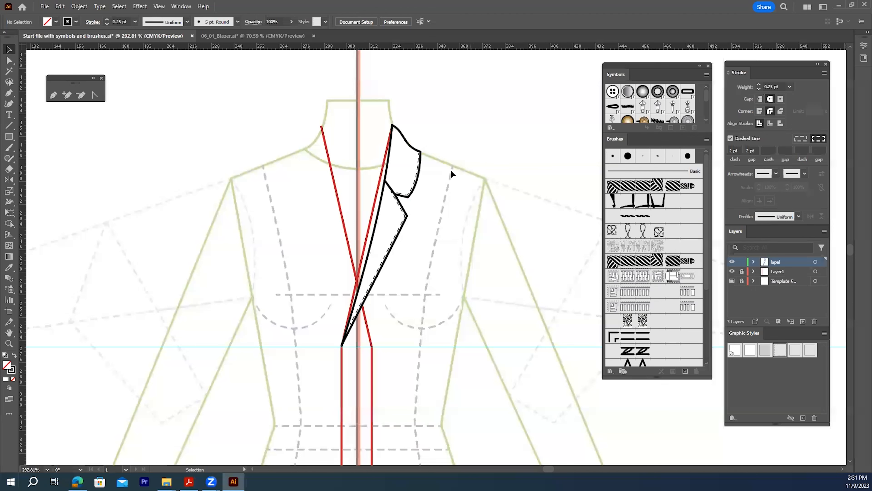
# - Group the lapel outline, notch seam line and dashed stitching together
pyautogui.moveTo(368, 102); pyautogui.dragTo(419, 221)
pyautogui.click(324, 91)
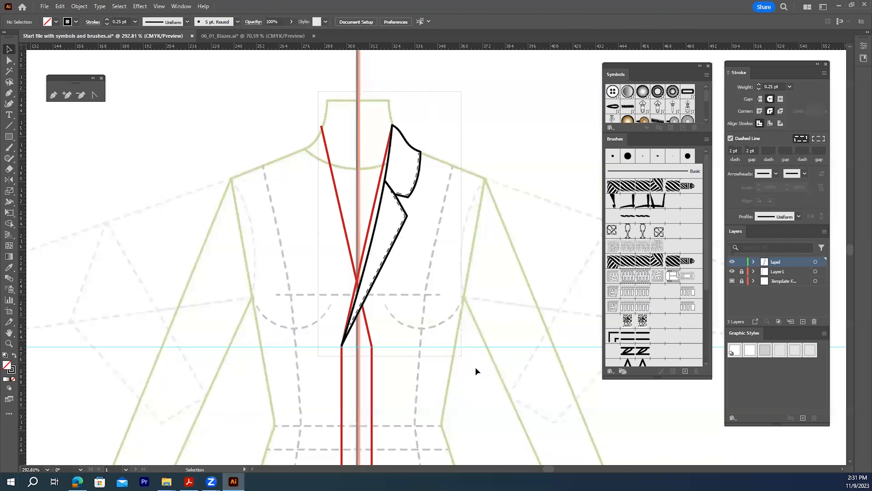
pyautogui.click(398, 218)
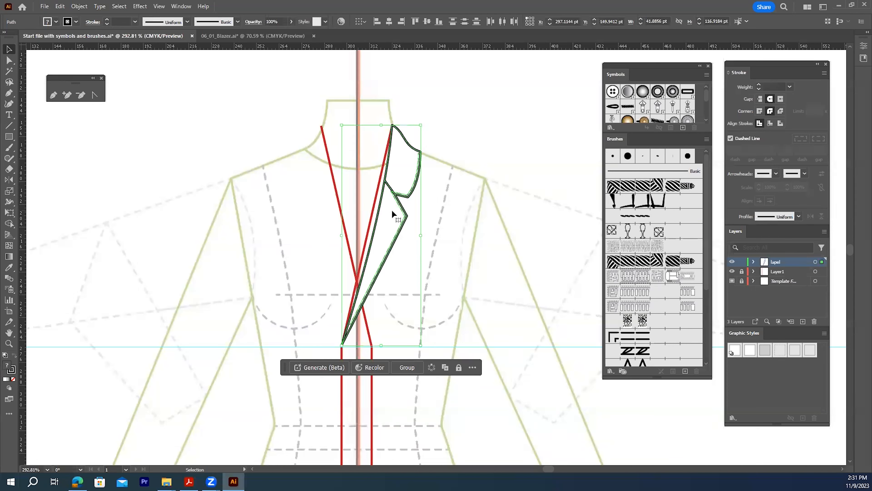
pyautogui.rightClick(391, 208)
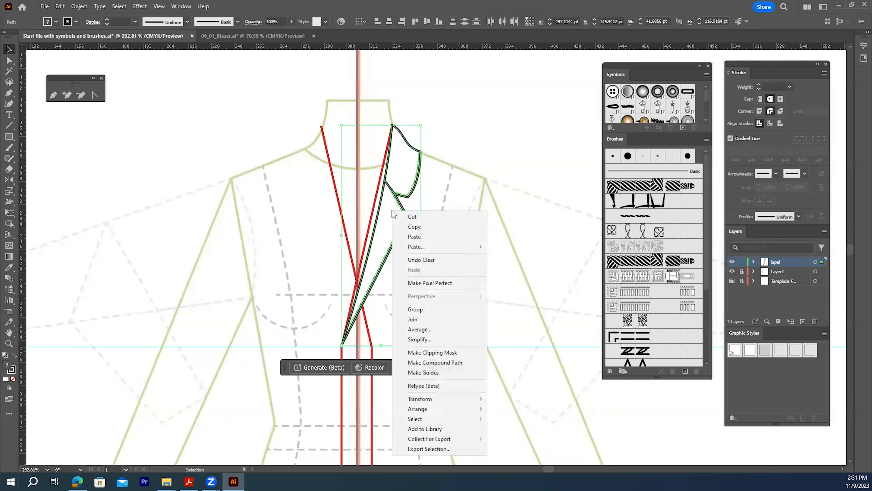
pyautogui.click(415, 309)
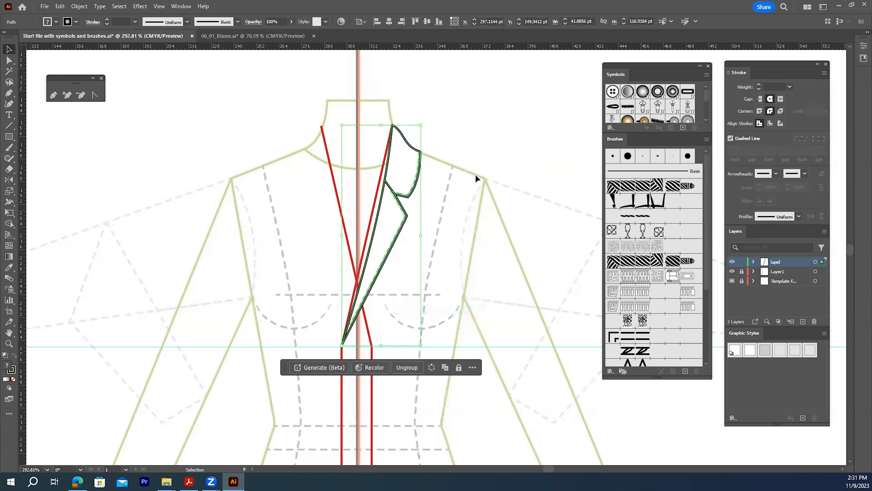
# - Reflect a copy of the lapel group vertically across the center front line
pyautogui.click(412, 114)
pyautogui.click(417, 179)
pyautogui.click(434, 161)
pyautogui.click(418, 178)
pyautogui.click(9, 180)
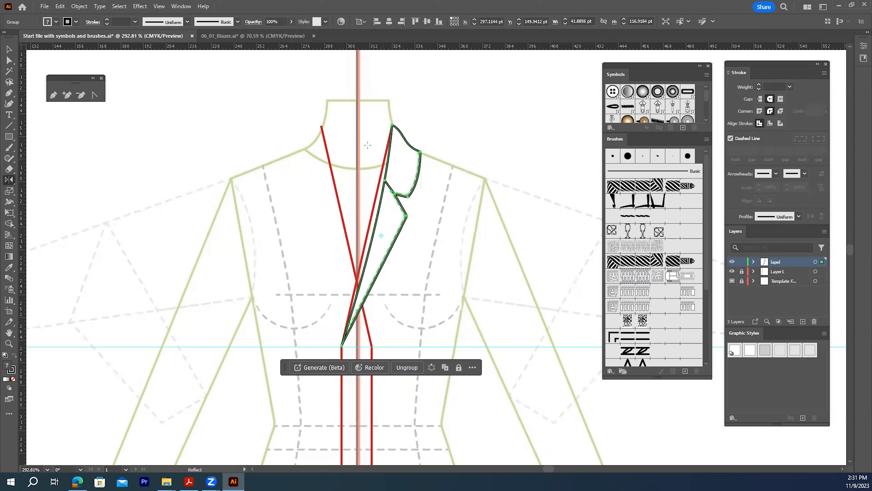
pyautogui.keyDown('alt'); pyautogui.click(357, 139); pyautogui.keyUp('alt')
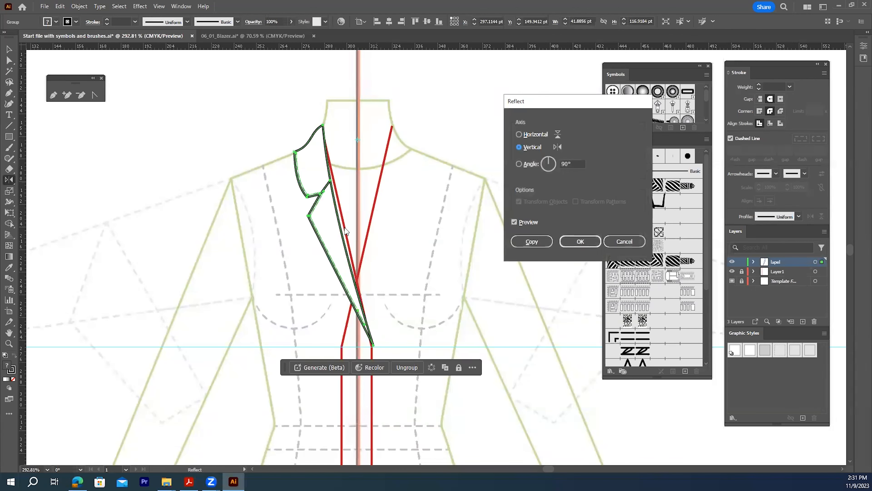
pyautogui.click(532, 241)
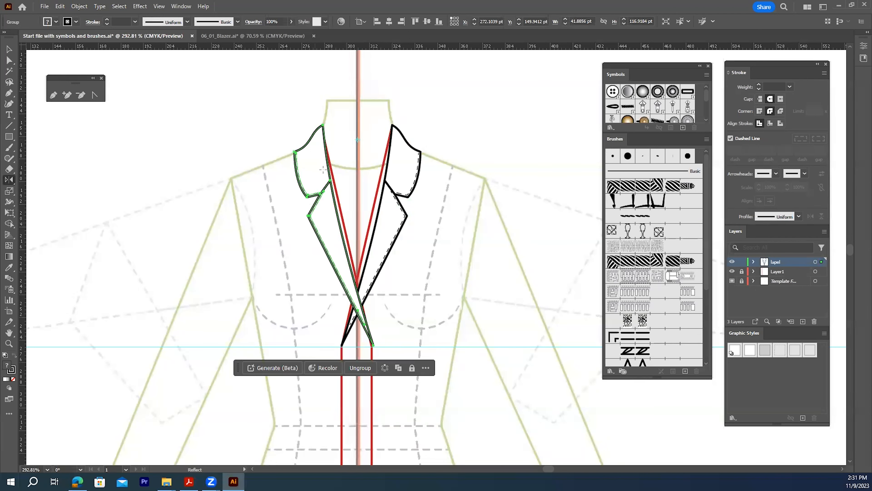
# - Nudge the mirrored lapel 1 pt left to line it up with the red guide line
pyautogui.press('v')
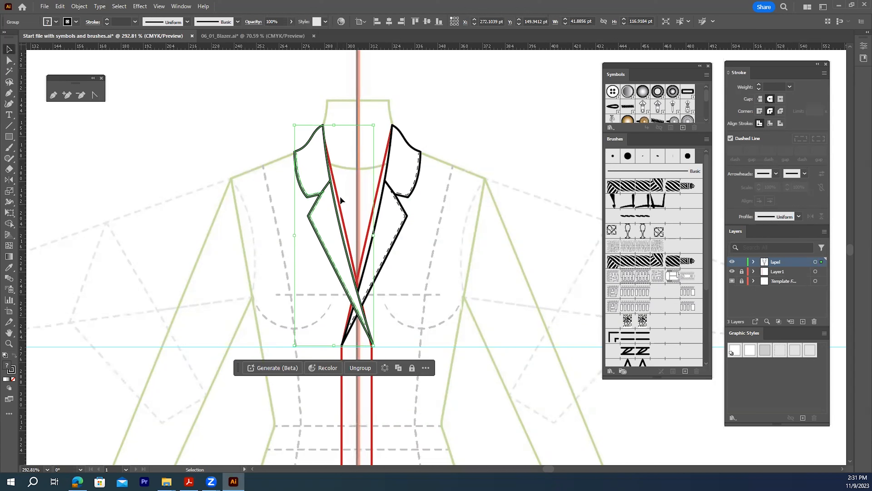
pyautogui.click(437, 117)
pyautogui.click(329, 168)
pyautogui.press('Left')
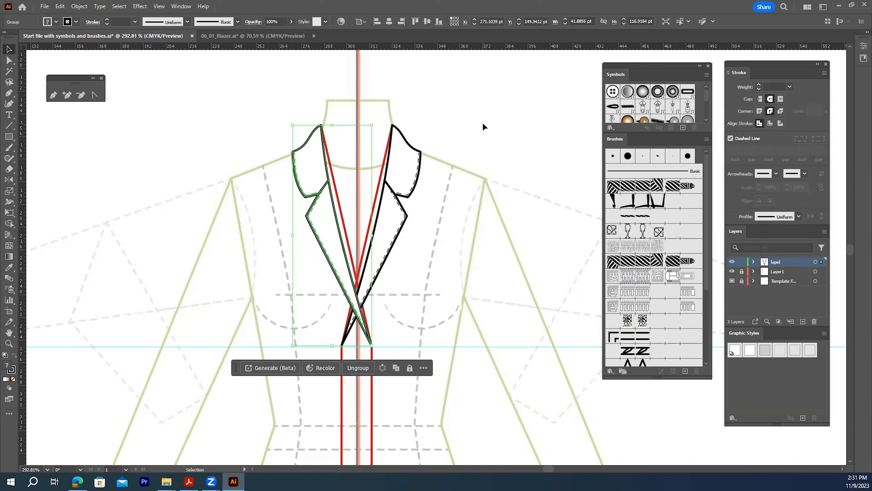
pyautogui.click(483, 124)
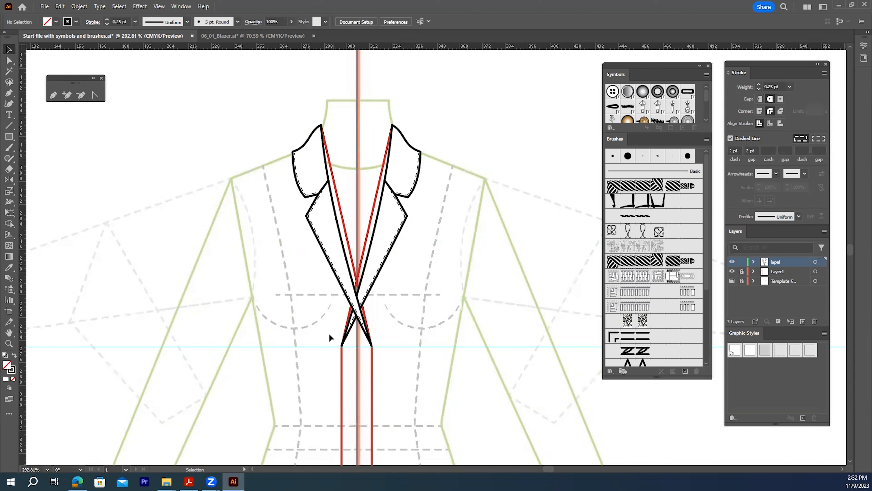
# - Remove the overlapping tip of the lapel underneath, below the crossing point, with the Shape Builder tool
pyautogui.moveTo(252, 97); pyautogui.dragTo(462, 378)
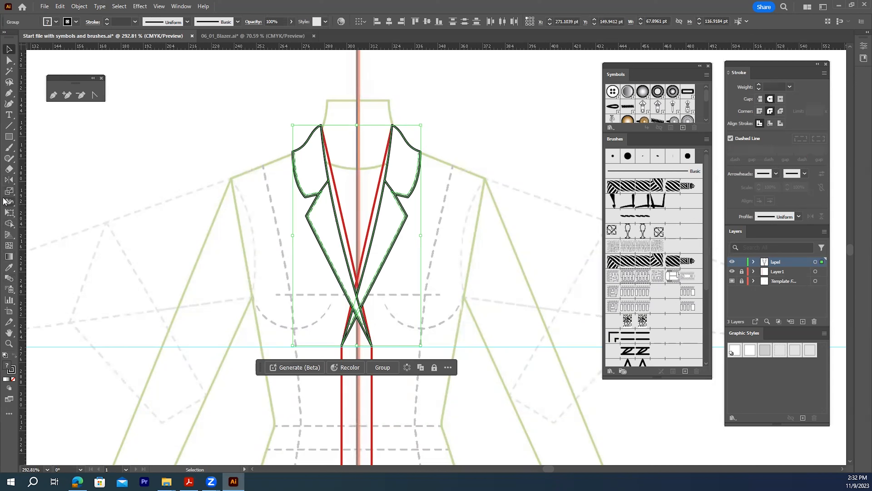
pyautogui.click(9, 224)
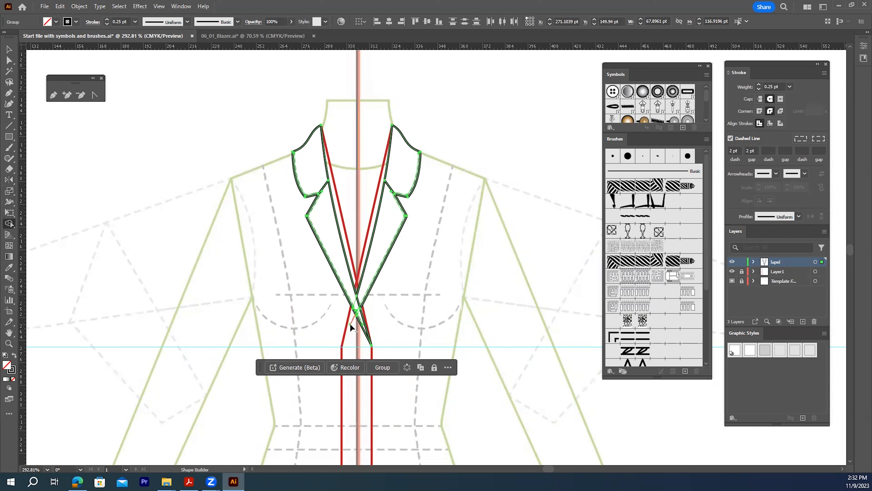
pyautogui.keyDown('alt'); pyautogui.click(350, 324); pyautogui.keyUp('alt')
pyautogui.press('v')
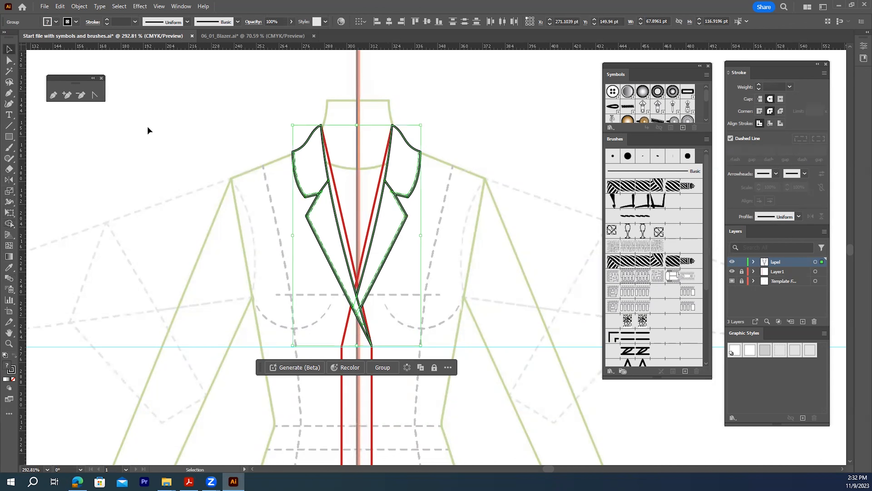
pyautogui.click(209, 161)
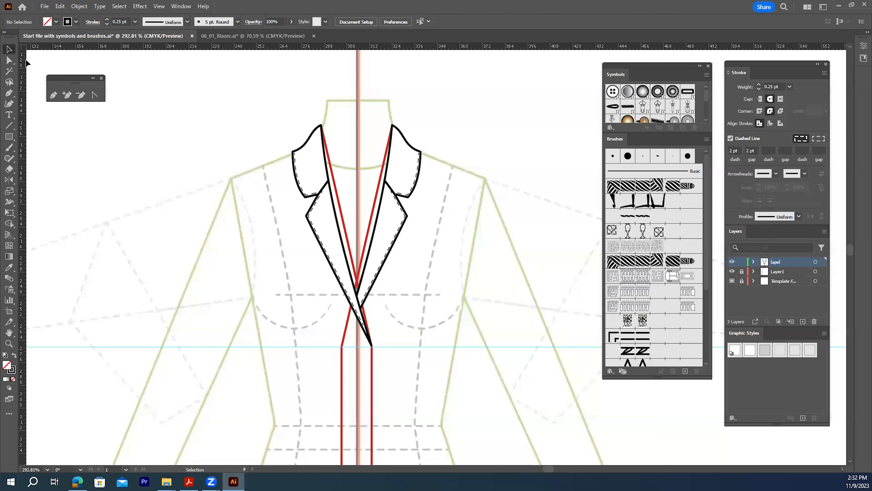
# - Select the upper collar edge segments on both lapels, copy them and paste the copies in back
pyautogui.click(9, 61)
pyautogui.moveTo(302, 127); pyautogui.dragTo(311, 151)
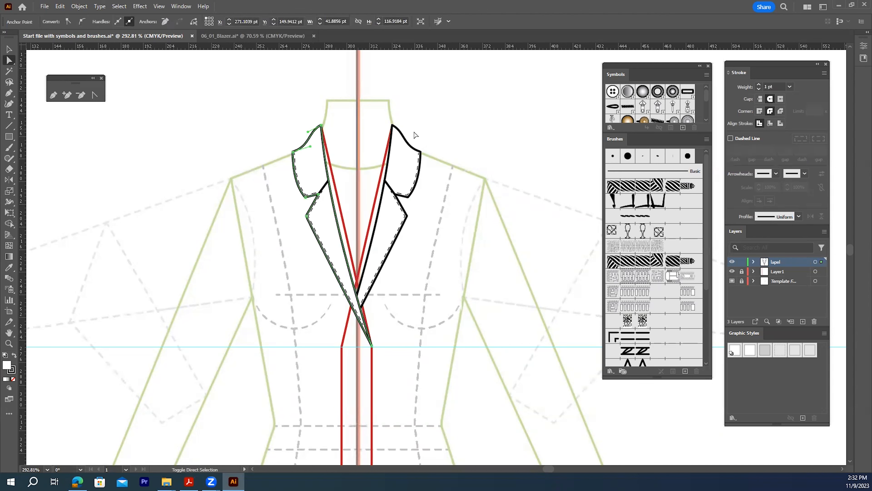
pyautogui.keyDown('shift'); pyautogui.click(400, 136); pyautogui.keyUp('shift')
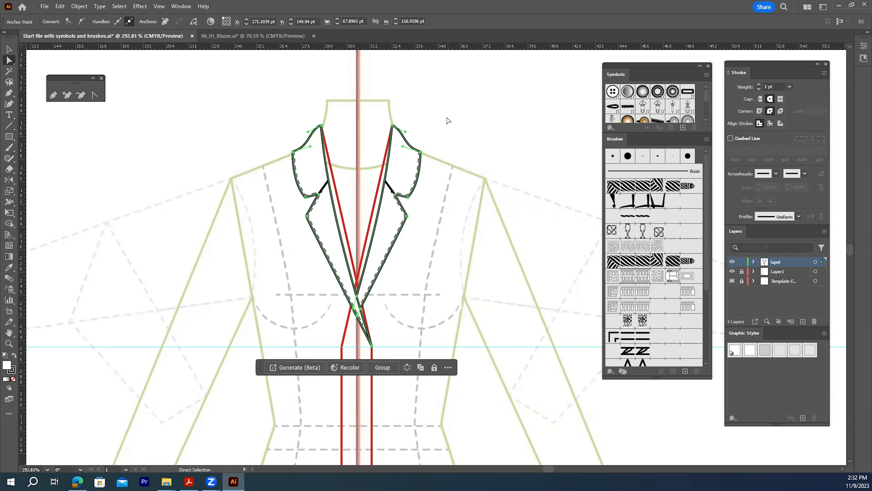
pyautogui.press('ctrl')
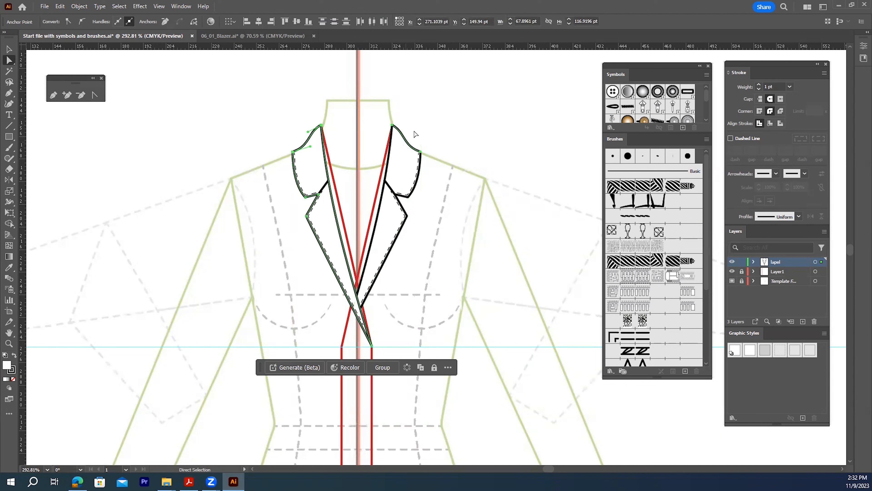
# - Join the pasted collar edges at their neck ends and shoulder ends to form a closed back collar shape
pyautogui.rightClick(403, 134)
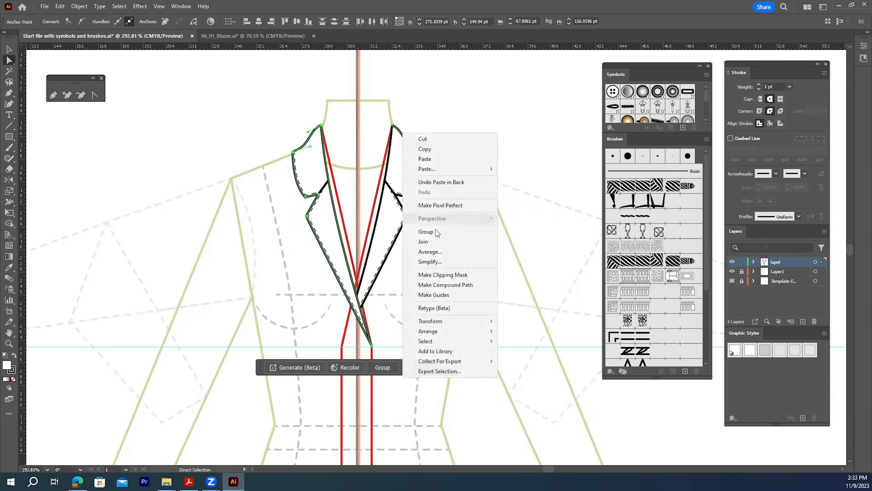
pyautogui.click(431, 241)
pyautogui.rightClick(402, 134)
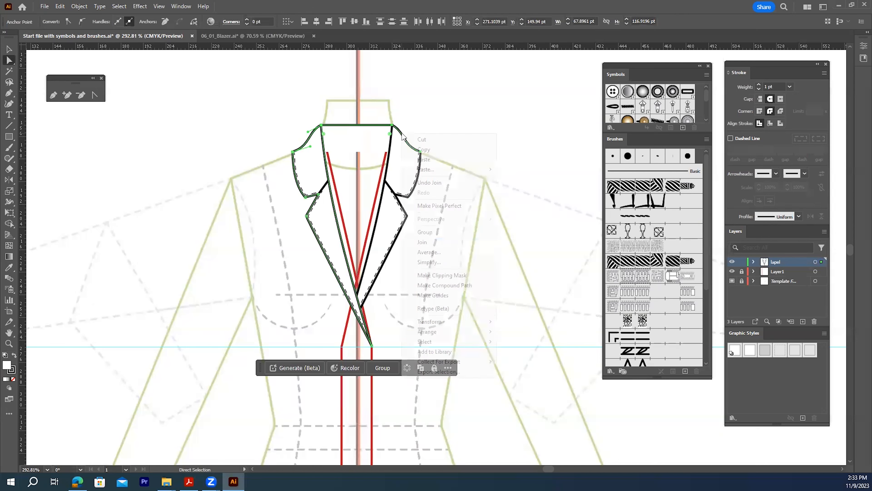
pyautogui.click(426, 242)
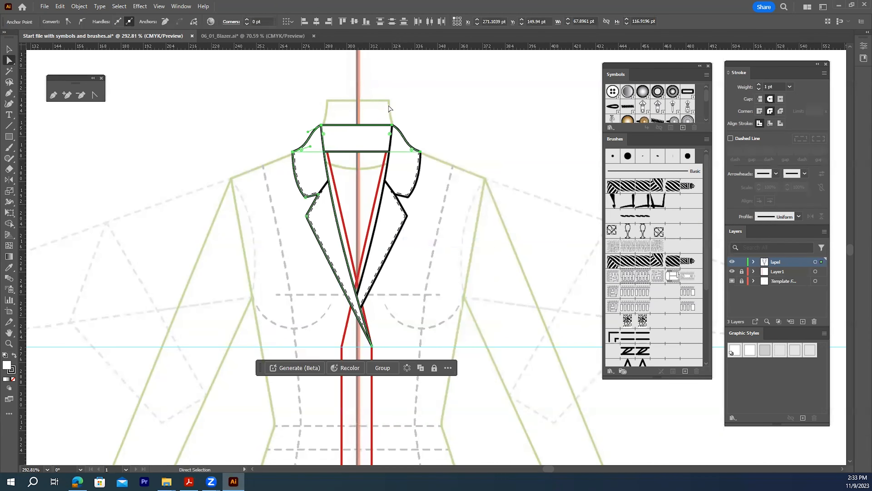
pyautogui.click(9, 49)
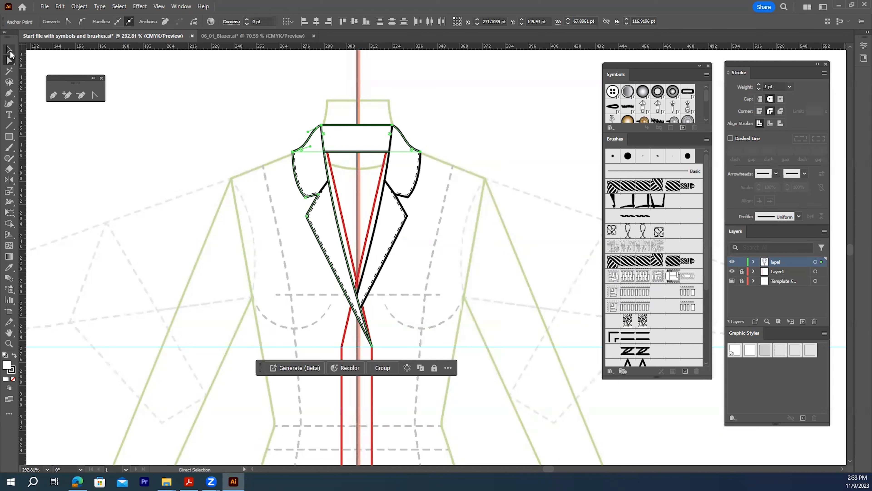
pyautogui.click(248, 113)
# - Bend the back collar's lower edge into a slight upward curve at the center front line
pyautogui.click(95, 94)
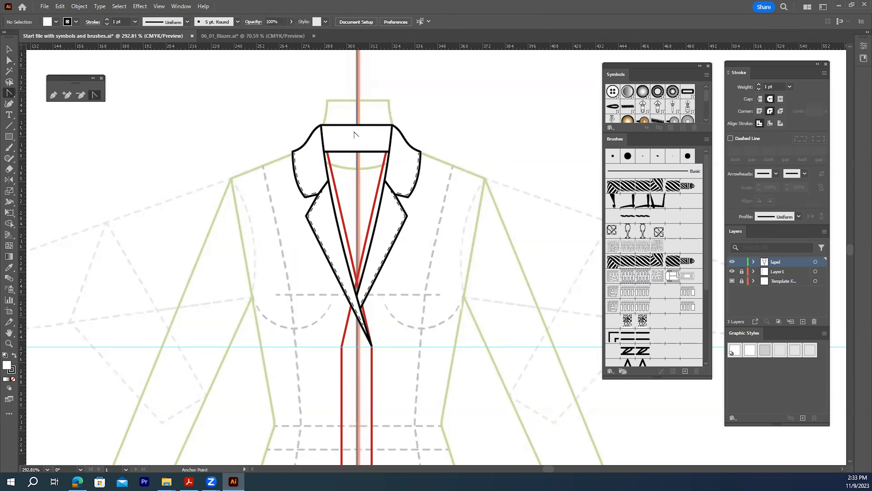
pyautogui.moveTo(354, 149); pyautogui.dragTo(358, 146)
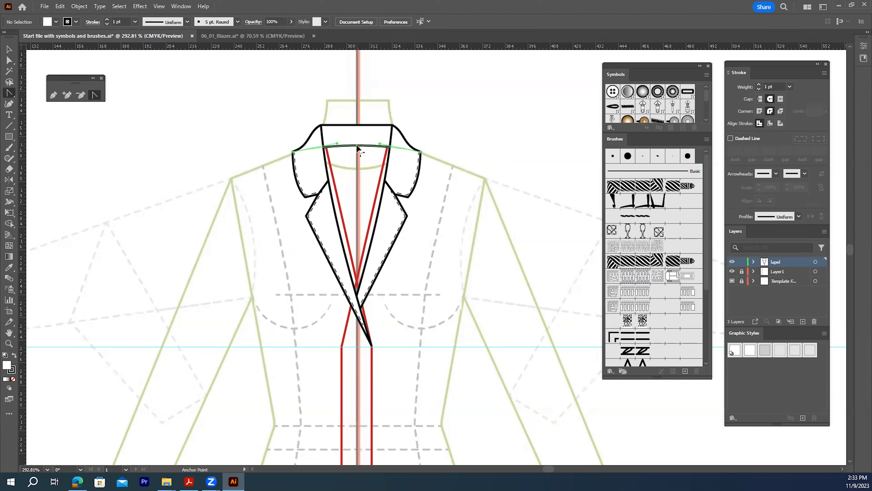
pyautogui.click(355, 126)
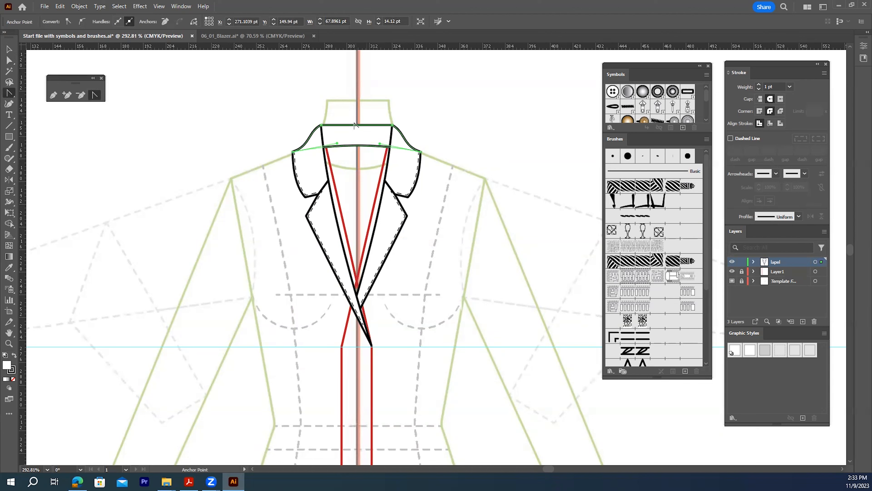
pyautogui.press('v')
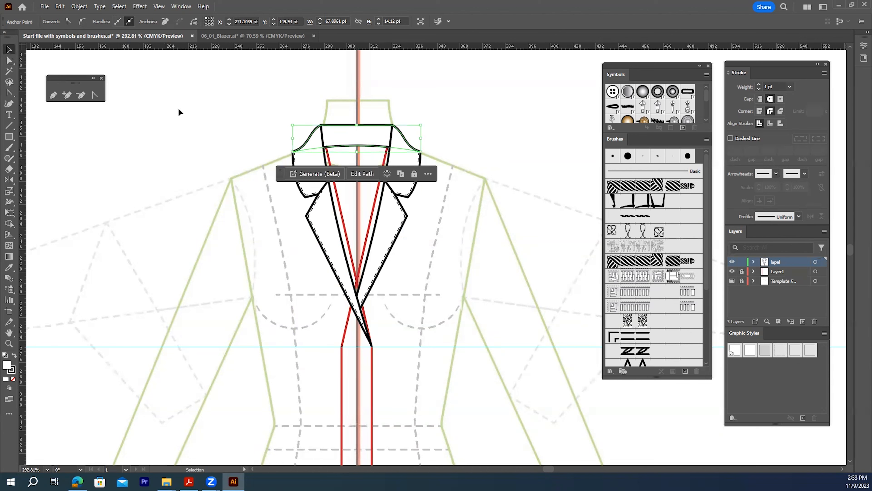
pyautogui.click(178, 108)
# - Bend the back collar's upper edge into an upward arc and raise the lower edge's curve slightly to match
pyautogui.click(94, 95)
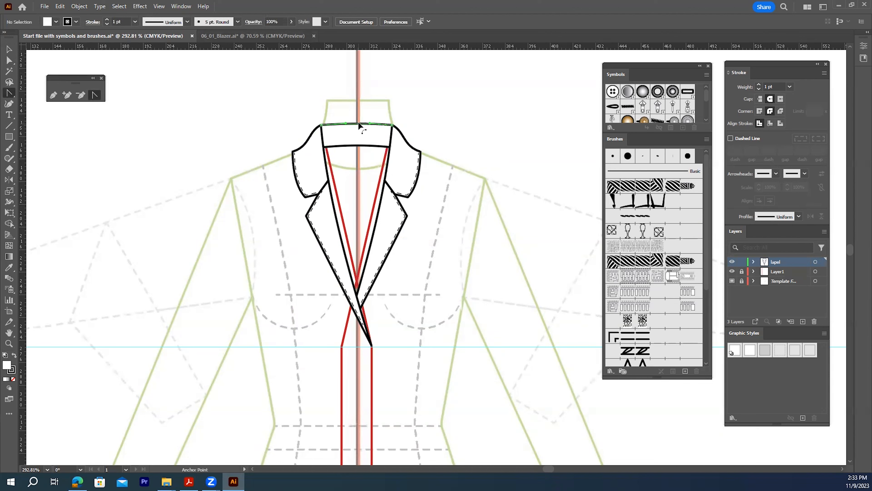
pyautogui.moveTo(358, 123); pyautogui.dragTo(357, 142)
pyautogui.click(7, 48)
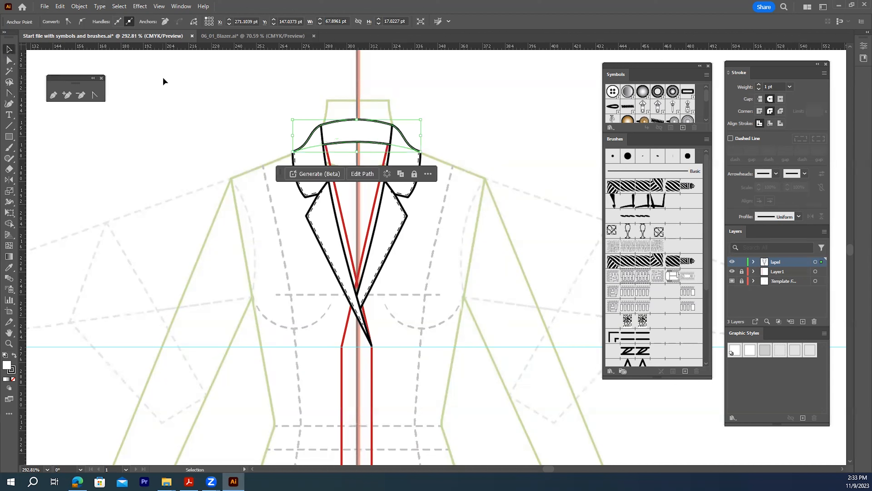
pyautogui.click(163, 81)
# - Draw a seam line across the inside of the back collar between the lapels and bend it upward to follow the collar's curve
pyautogui.click(52, 97)
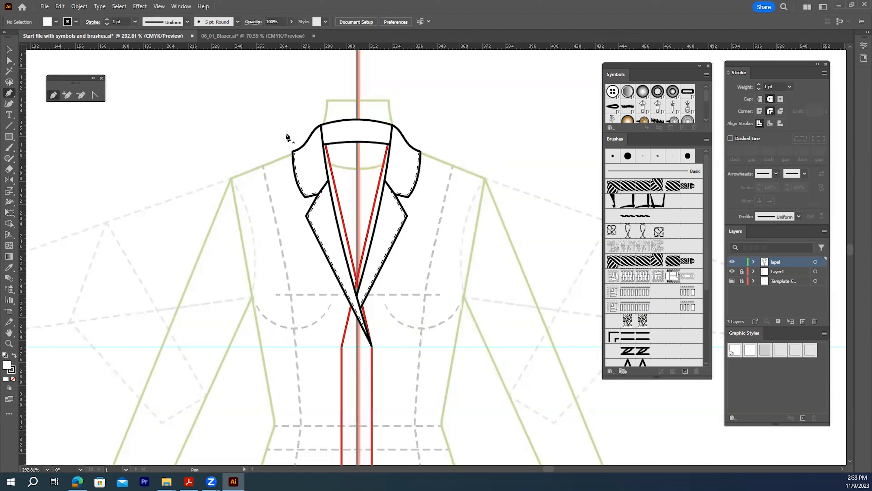
pyautogui.click(322, 134)
pyautogui.click(392, 135)
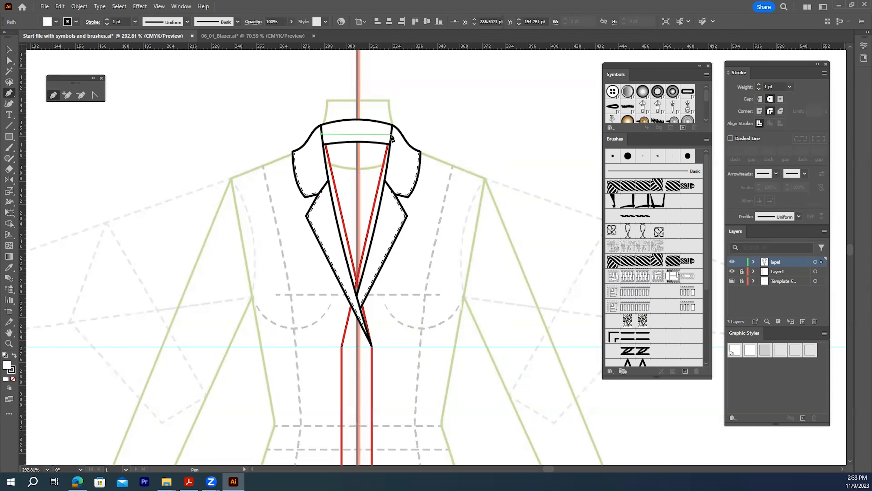
pyautogui.click(9, 49)
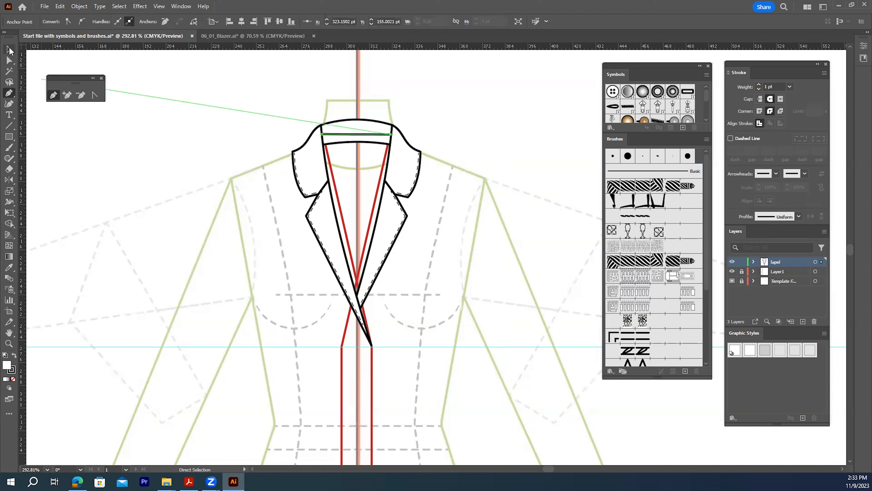
pyautogui.click(94, 95)
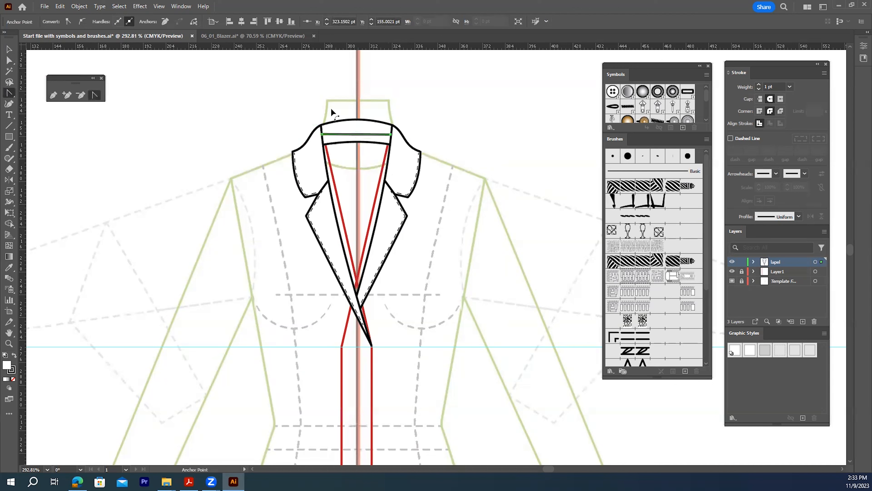
pyautogui.moveTo(357, 135); pyautogui.dragTo(357, 131)
pyautogui.click(9, 49)
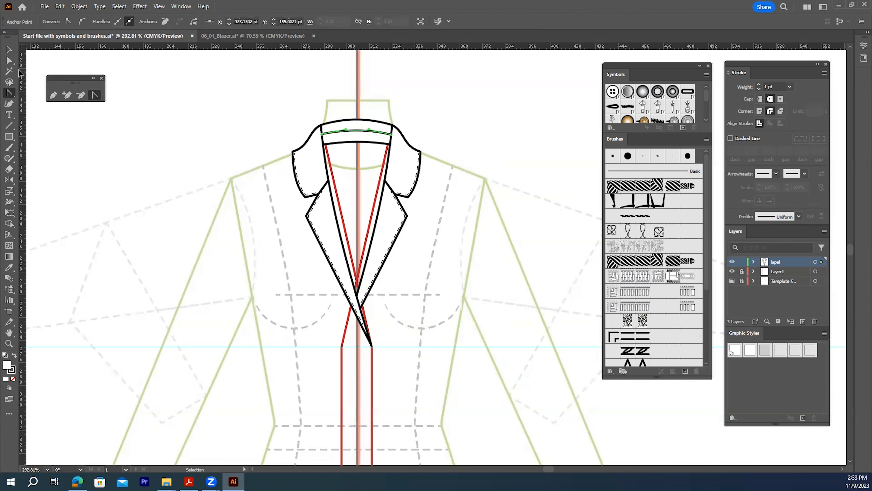
pyautogui.click(243, 107)
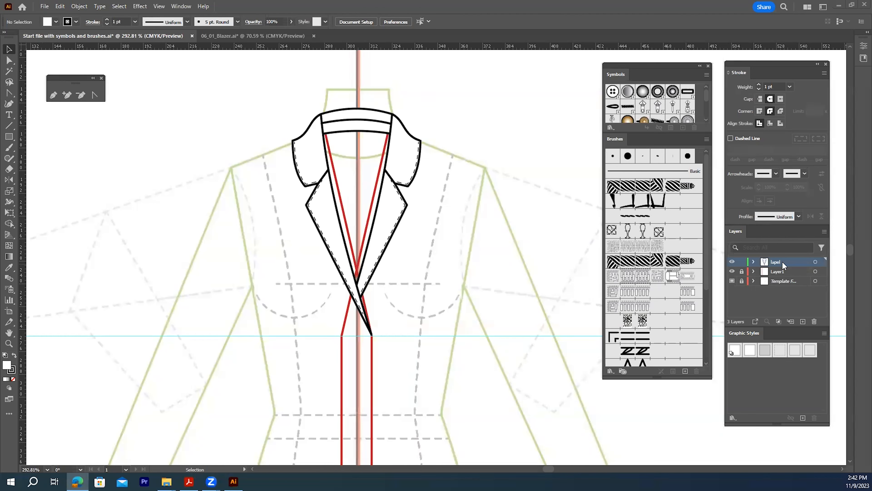
# - Lock the lapel layer and add a new layer named Body directly beneath it
pyautogui.click(742, 262)
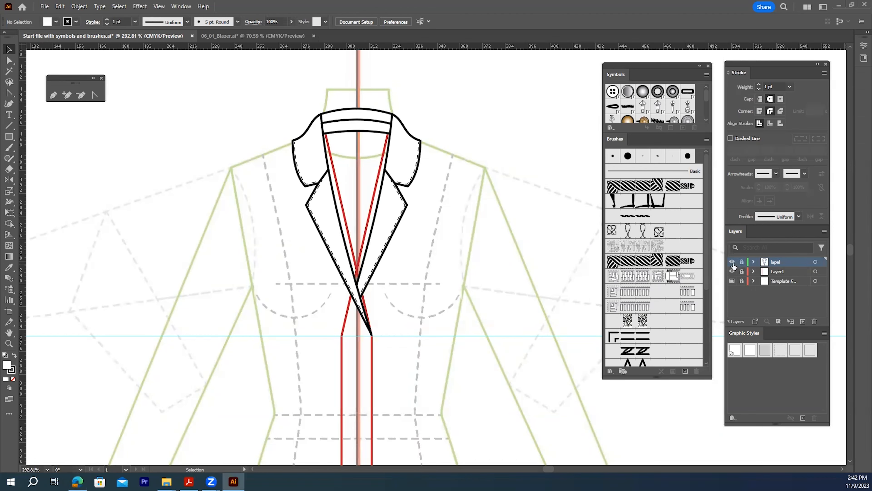
pyautogui.click(802, 321)
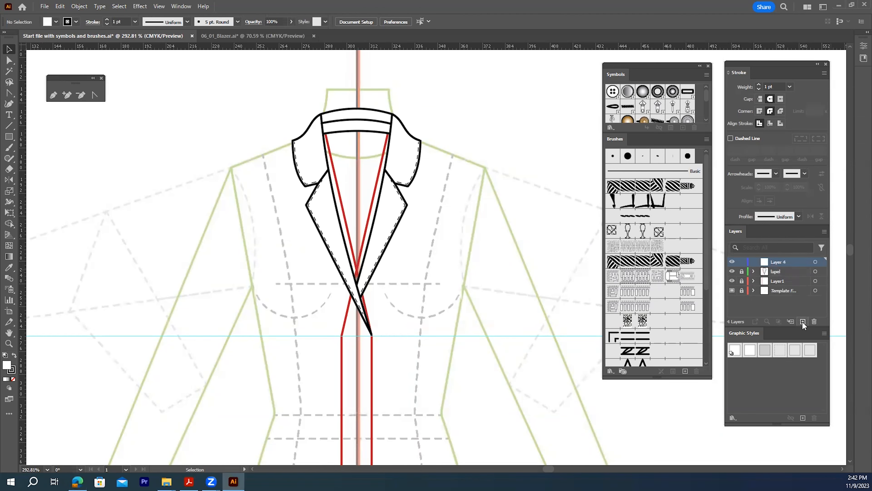
pyautogui.doubleClick(780, 261)
pyautogui.write('Body')
pyautogui.press('Return')
pyautogui.moveTo(782, 261); pyautogui.dragTo(782, 272)
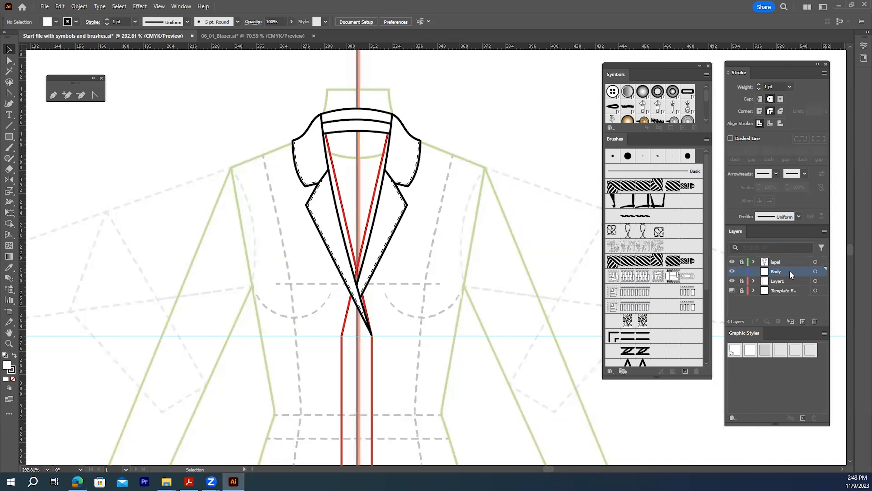
# - Draw a closed straight-sided front panel from the lapel break point along the collar, shoulder, armhole, side, hem and red front-edge line
pyautogui.scroll(-2, 535, 244)
pyautogui.scroll(-2, 537, 244)
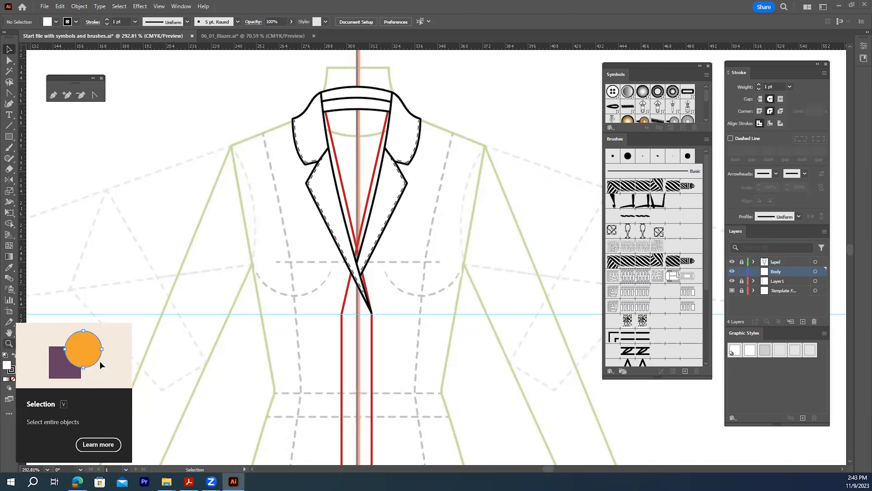
pyautogui.click(9, 343)
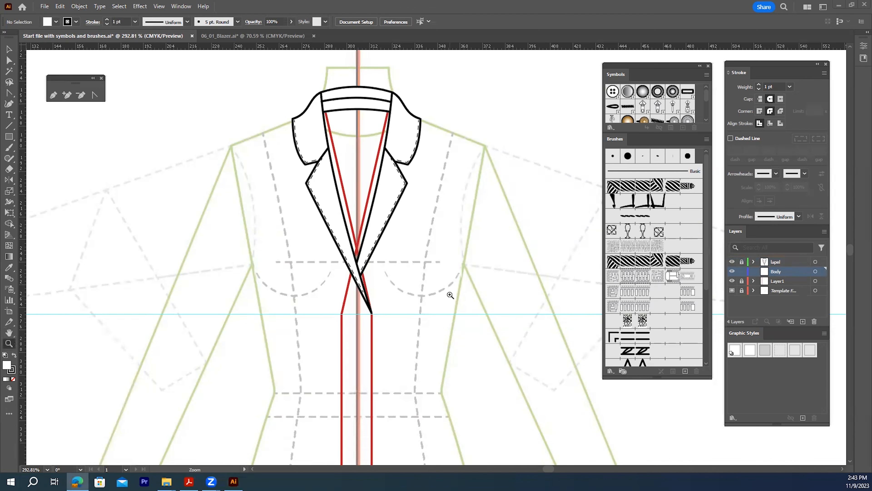
pyautogui.keyDown('alt'); pyautogui.click(460, 298); pyautogui.keyUp('alt')
pyautogui.scroll(-1, 444, 315)
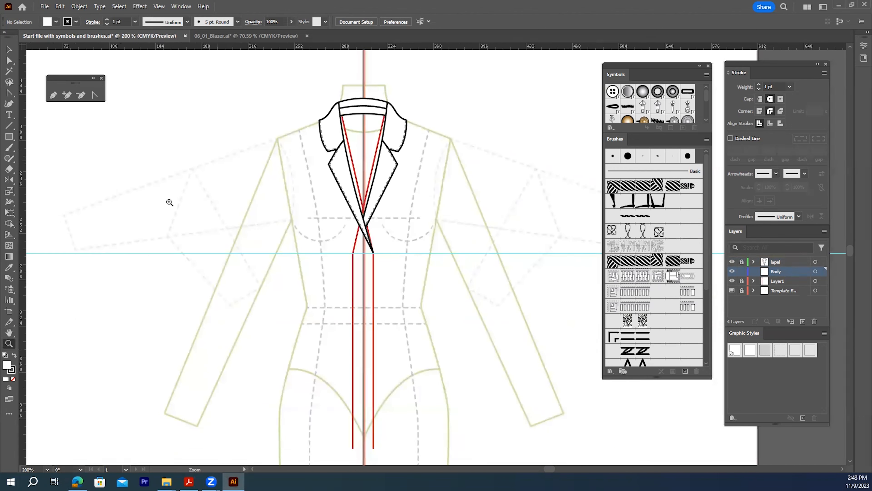
pyautogui.click(54, 97)
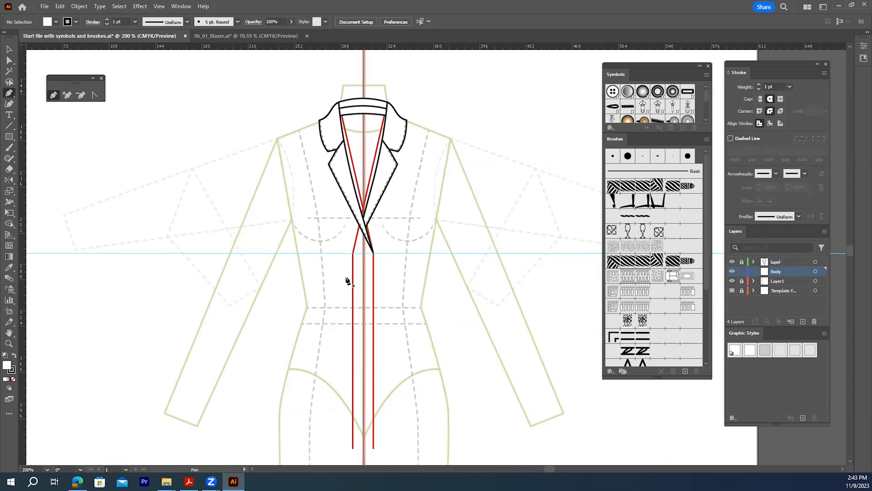
pyautogui.click(353, 252)
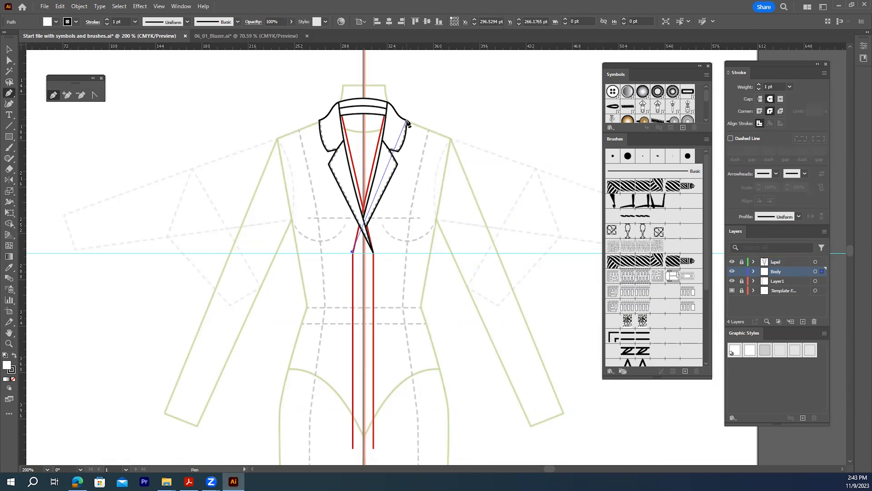
pyautogui.click(407, 120)
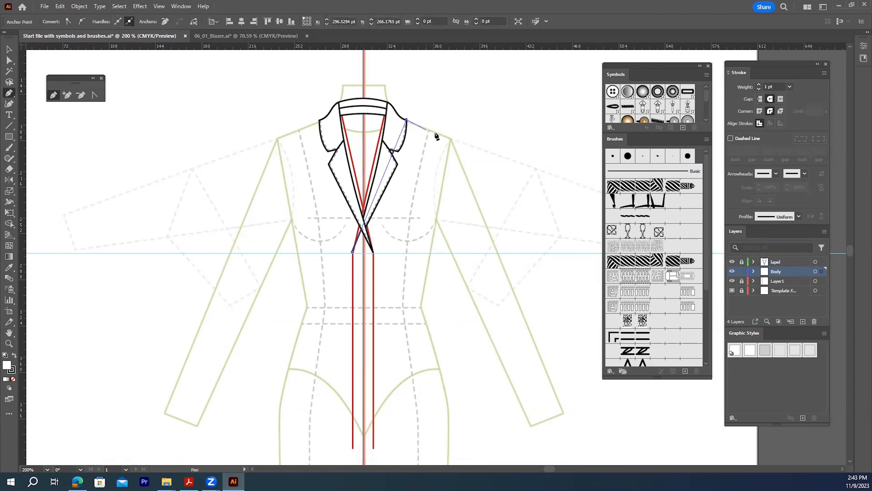
pyautogui.click(450, 138)
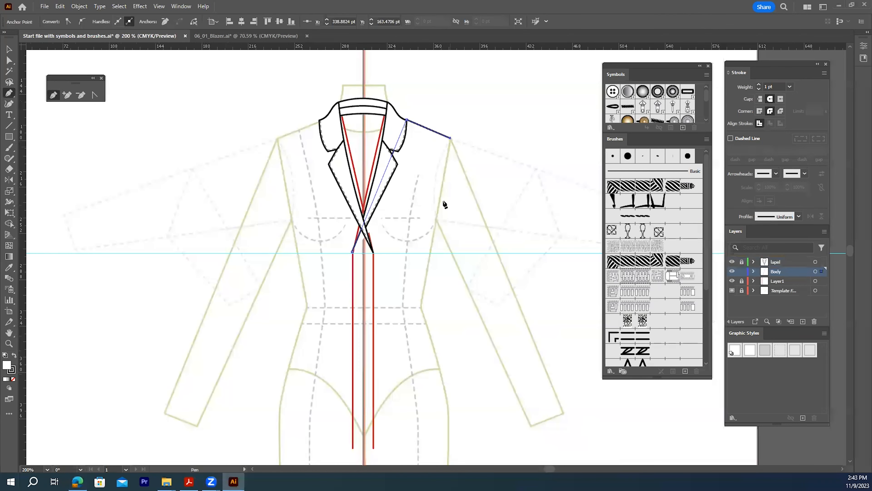
pyautogui.click(434, 231)
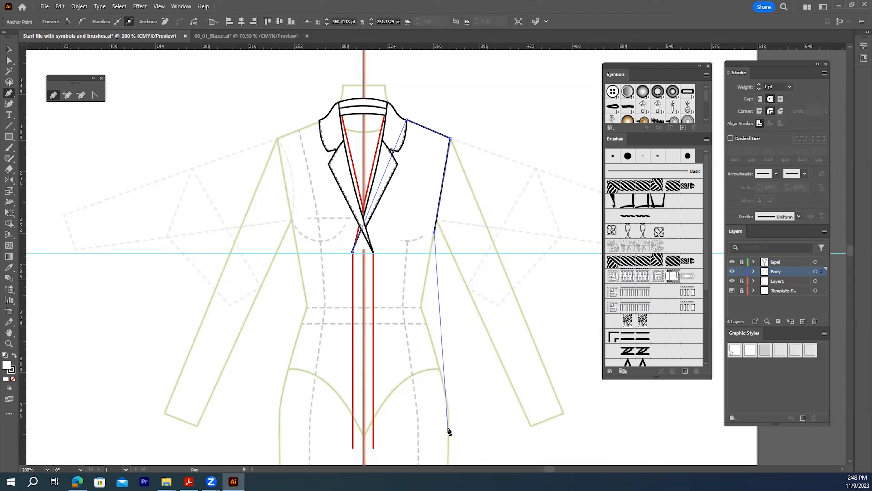
pyautogui.click(449, 413)
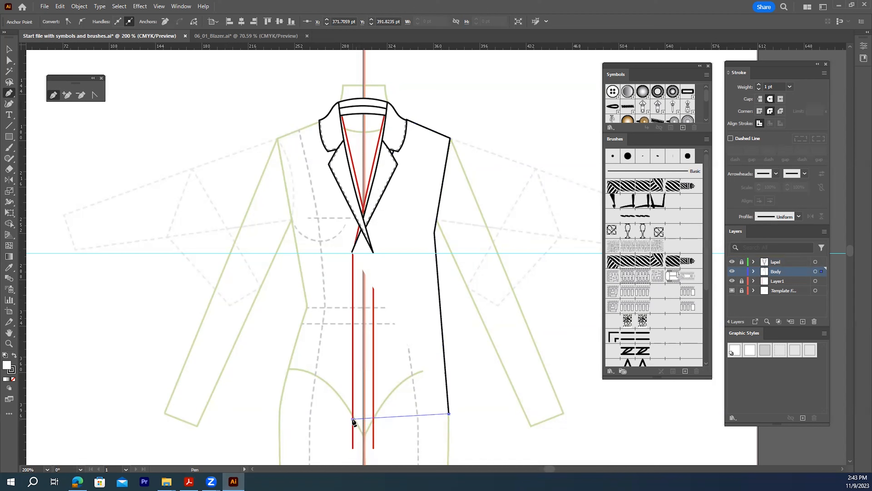
pyautogui.click(352, 419)
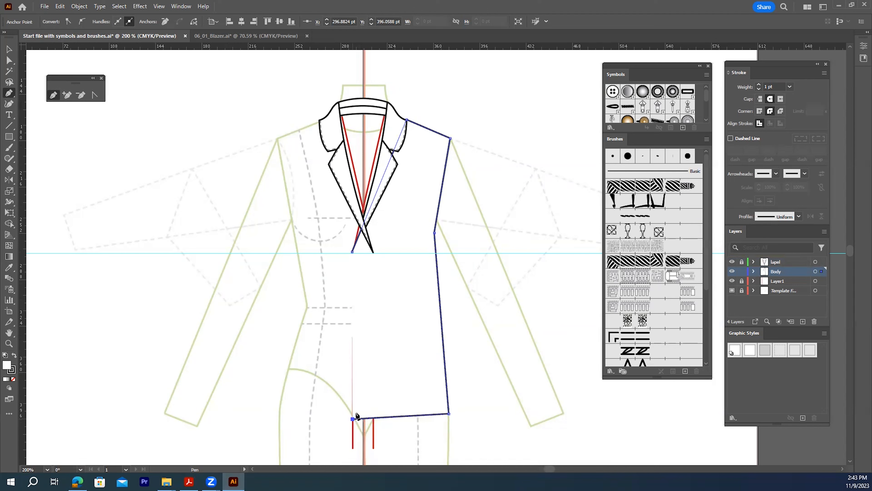
pyautogui.click(352, 253)
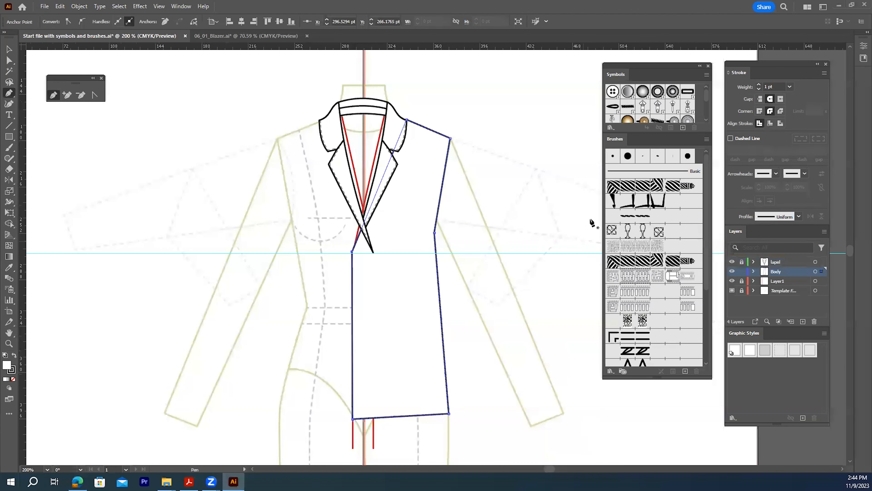
# - Curve the front panel's armhole slightly outward and shape its side seam inward at the waist and outward over the hip
pyautogui.press('v')
pyautogui.click(94, 98)
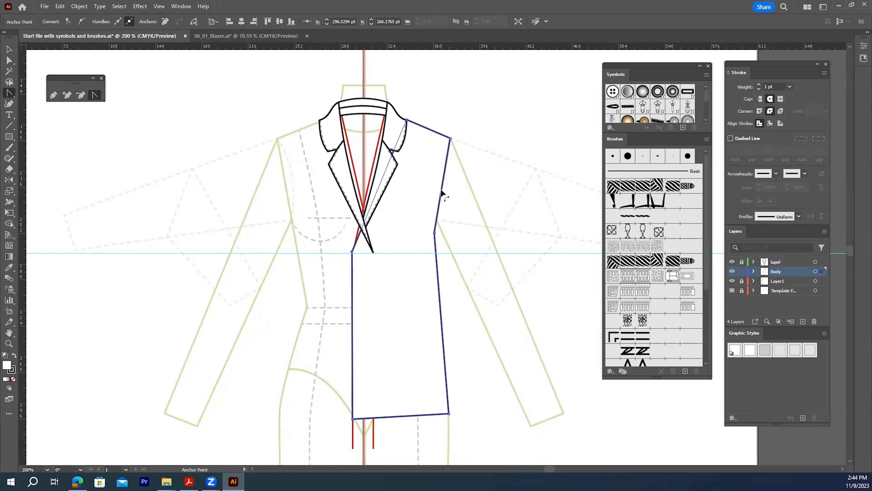
pyautogui.moveTo(440, 195)
pyautogui.mouseDown()
pyautogui.moveTo(433, 202)
pyautogui.moveTo(445, 190)
pyautogui.moveTo(425, 187)
pyautogui.moveTo(443, 196)
pyautogui.mouseUp()
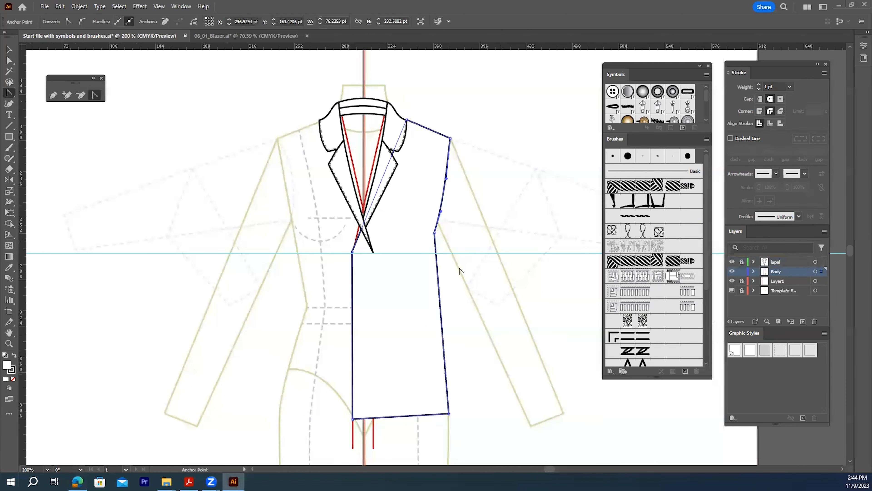
pyautogui.moveTo(438, 272); pyautogui.dragTo(424, 275)
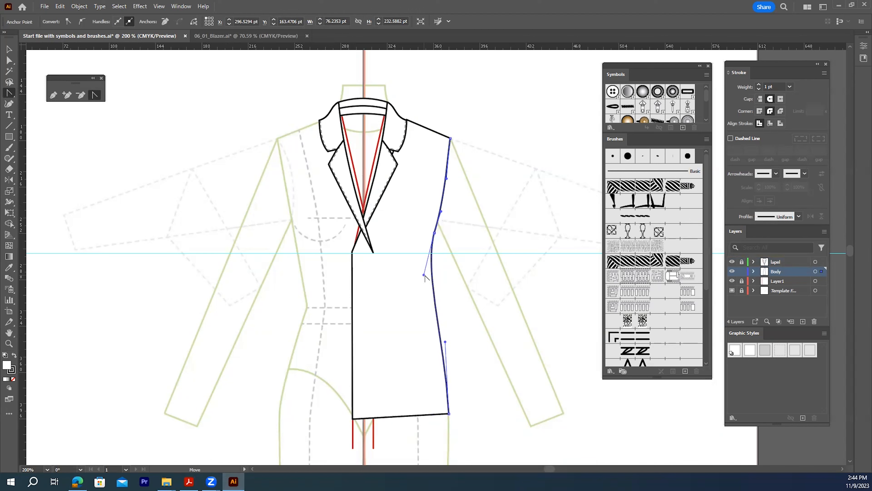
pyautogui.moveTo(445, 342); pyautogui.dragTo(450, 356)
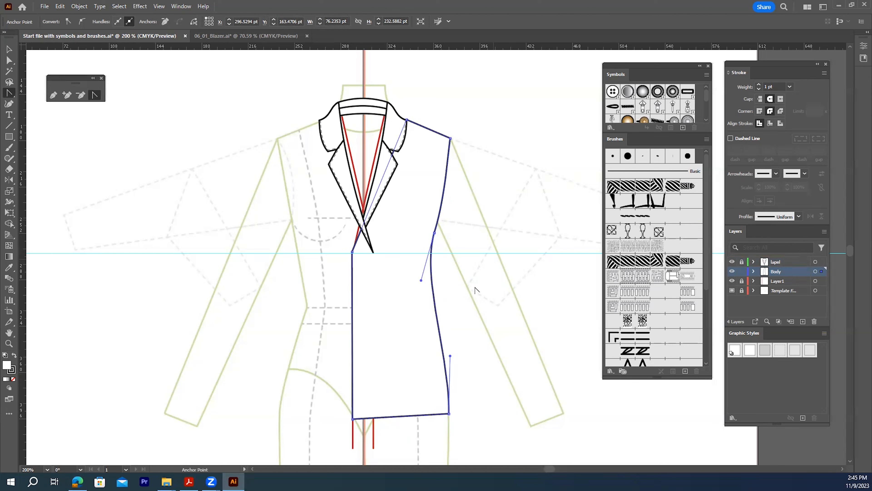
pyautogui.moveTo(450, 356); pyautogui.dragTo(450, 302)
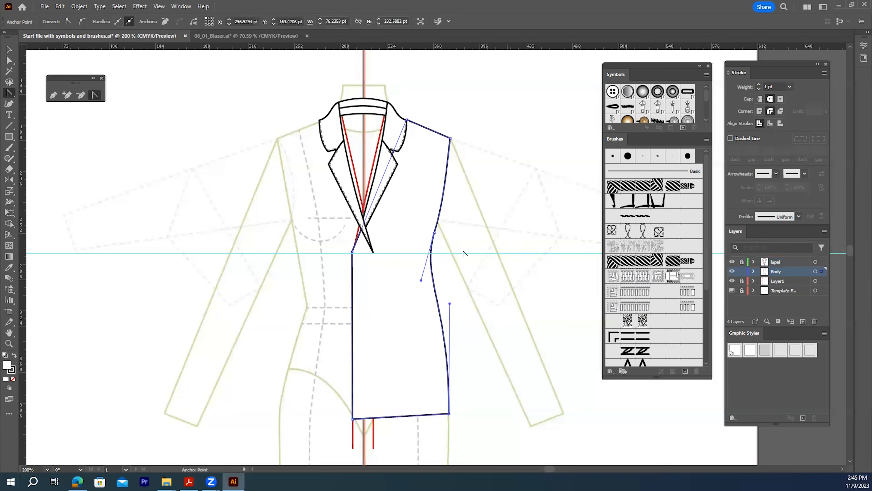
# - Round the front panel's lower center-front corner to a radius of about 20 pt
pyautogui.click(53, 95)
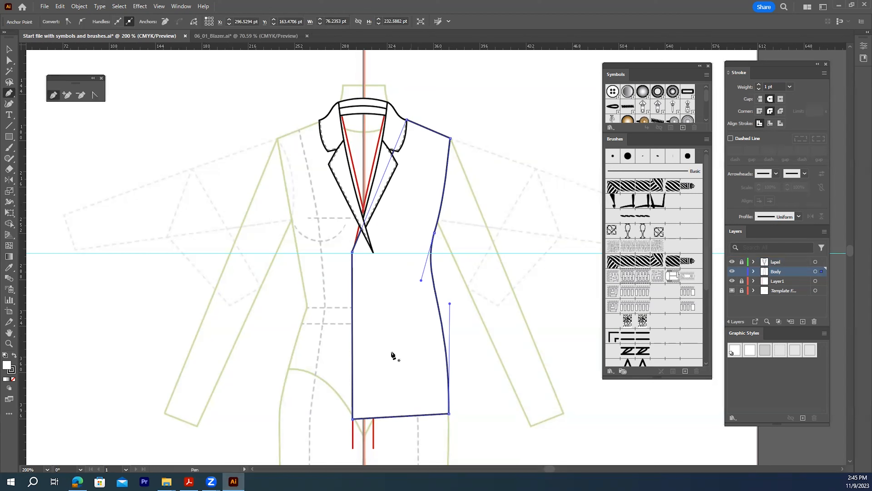
pyautogui.press('a')
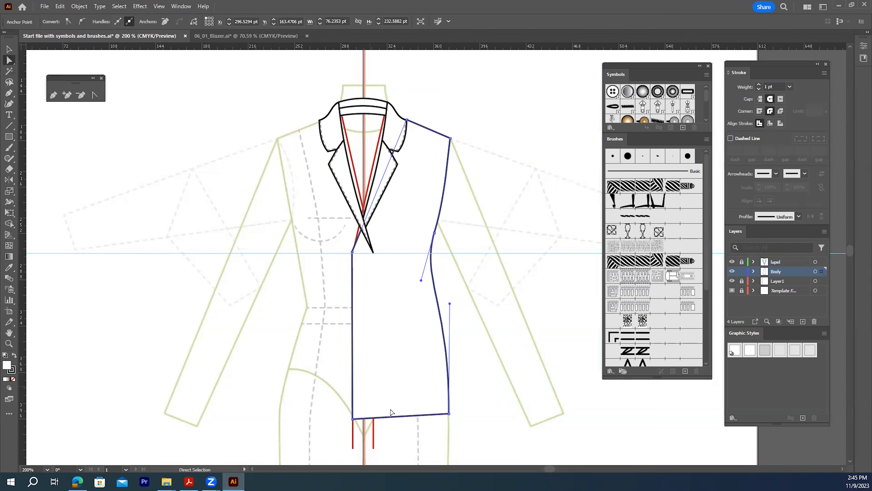
pyautogui.click(352, 419)
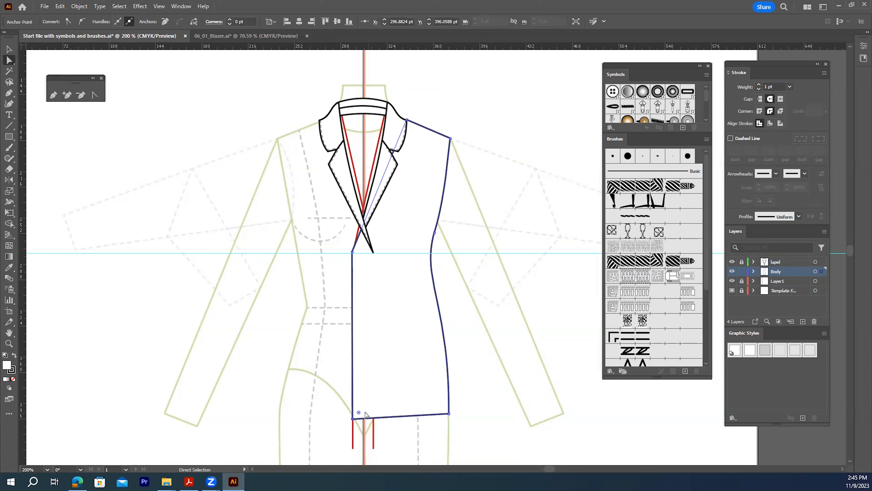
pyautogui.moveTo(359, 412); pyautogui.dragTo(378, 392)
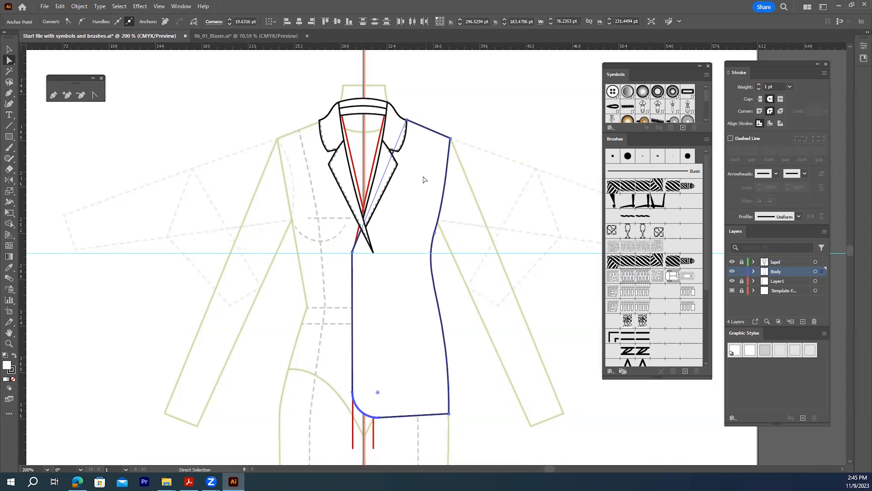
# - Draw a straight seam line from the middle of the front panel's armhole down to the hem at the template's dashed princess line
pyautogui.click(51, 96)
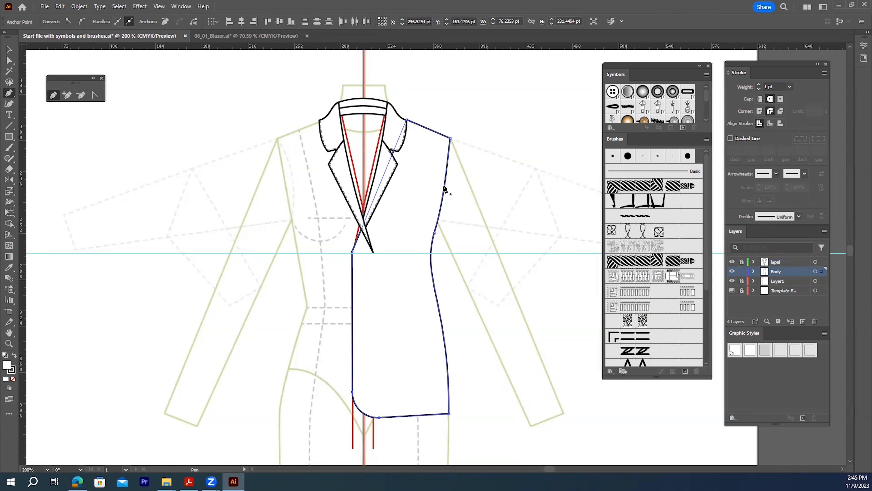
pyautogui.click(9, 49)
pyautogui.click(521, 225)
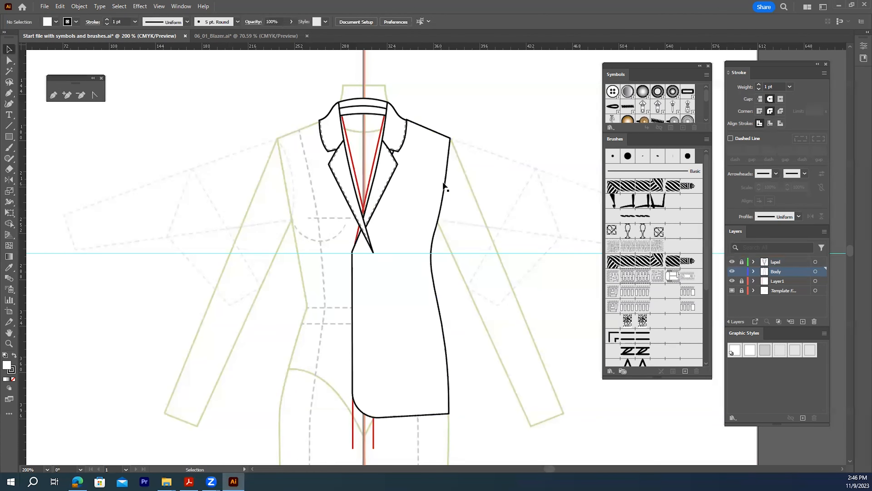
pyautogui.click(53, 95)
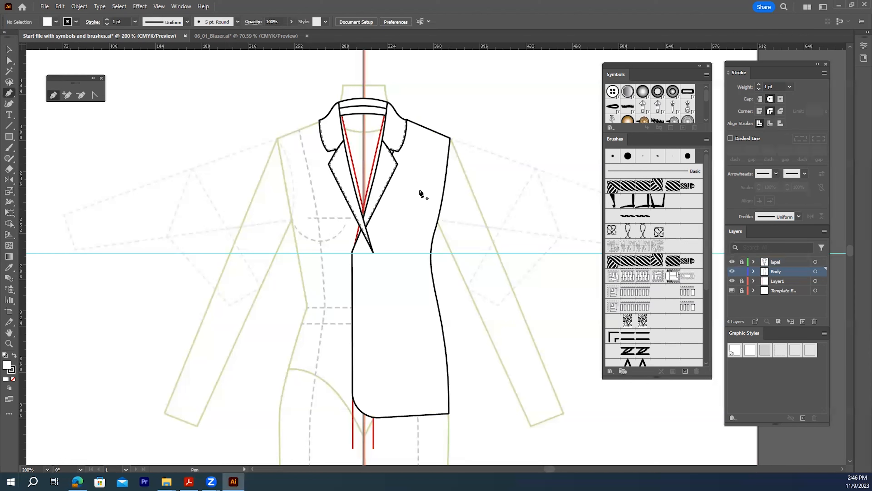
pyautogui.click(444, 181)
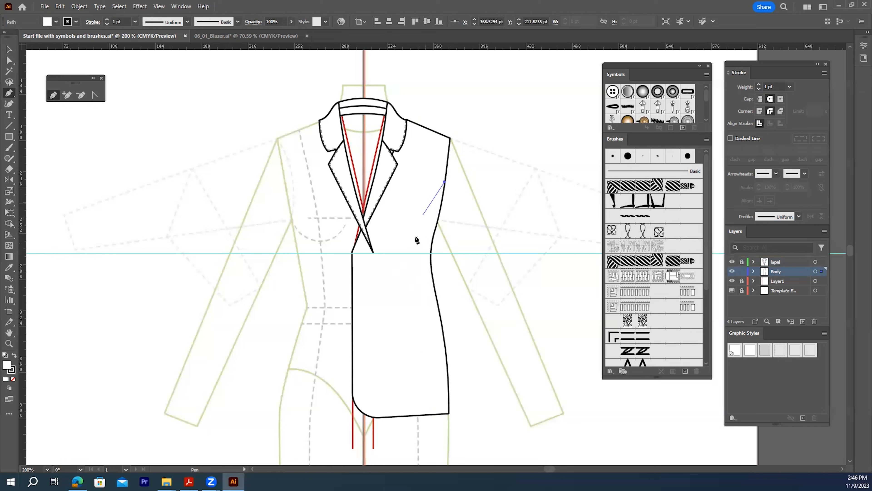
pyautogui.click(418, 414)
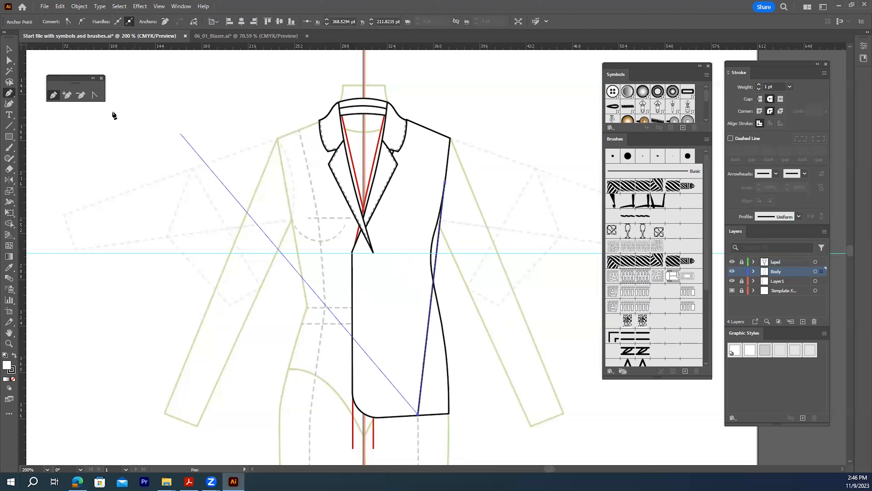
# - Bend the new seam line inward into a smooth princess seam curve and remove its fill
pyautogui.click(95, 97)
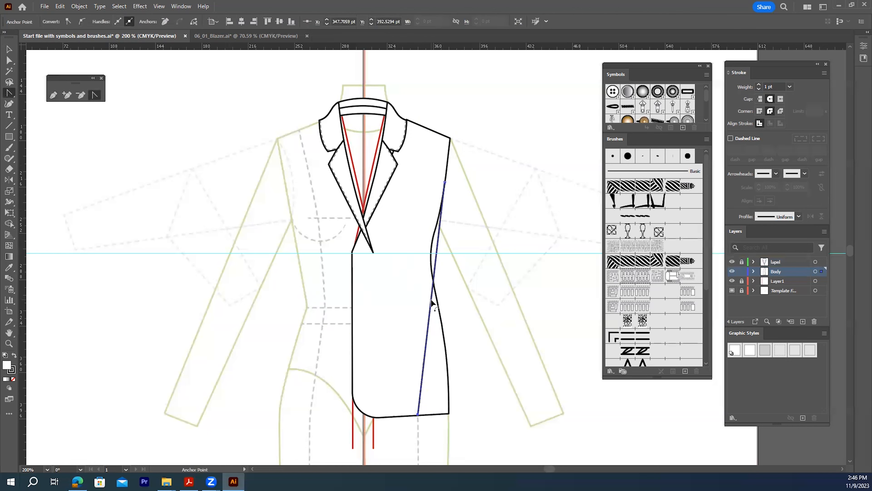
pyautogui.moveTo(431, 302); pyautogui.dragTo(415, 256)
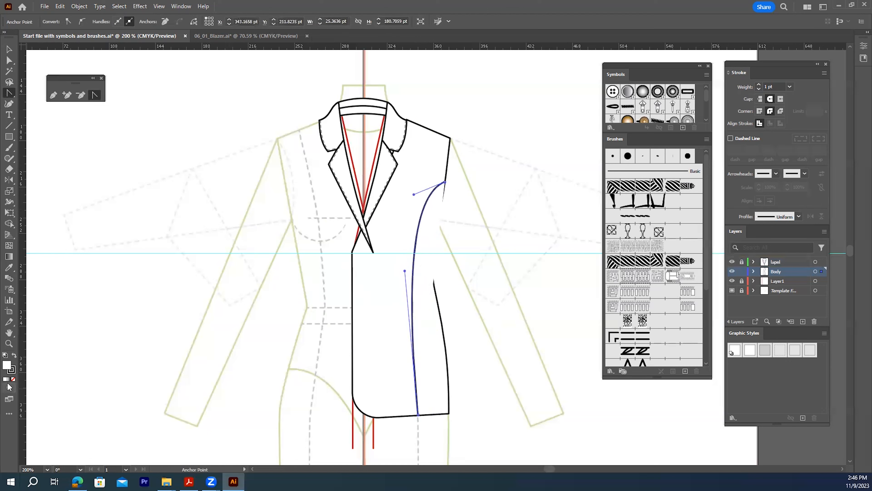
pyautogui.click(13, 378)
pyautogui.moveTo(414, 195); pyautogui.dragTo(415, 226)
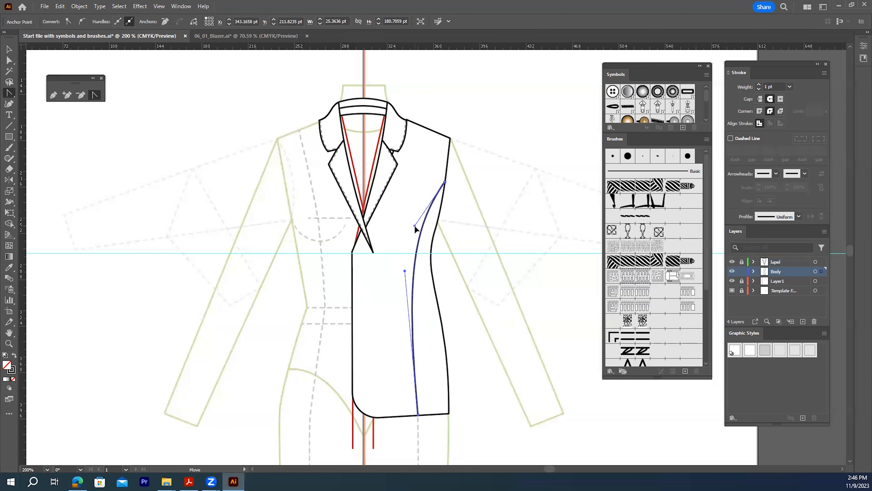
pyautogui.moveTo(405, 271); pyautogui.dragTo(413, 273)
pyautogui.moveTo(415, 225)
pyautogui.mouseDown()
pyautogui.moveTo(408, 179)
pyautogui.moveTo(412, 223)
pyautogui.mouseUp()
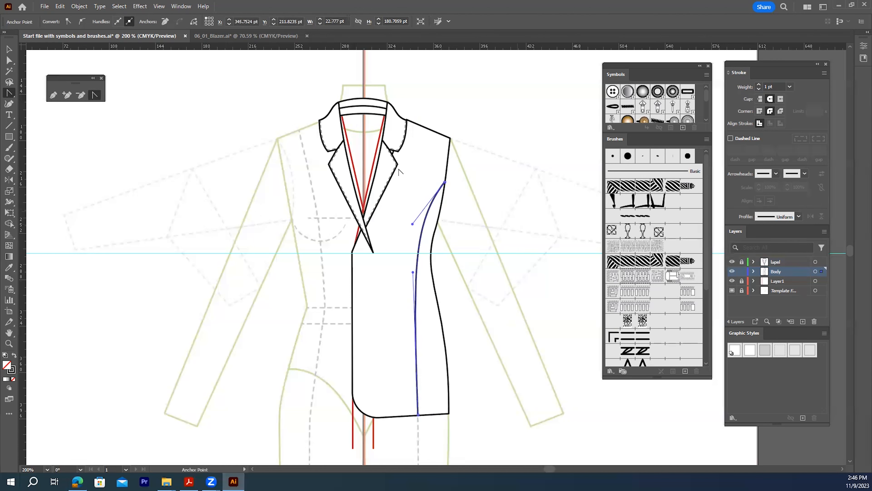
pyautogui.press('ctrl')
pyautogui.press('ctrl')
pyautogui.click(9, 51)
pyautogui.click(115, 131)
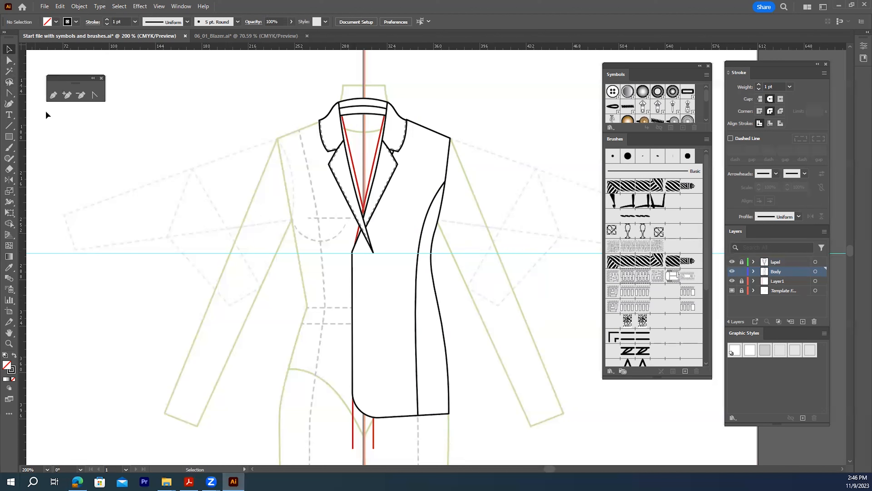
# - Duplicate the straight hem segment in place, nudge the copy up 1 pt and apply the 0.25 pt dashed stitch graphic style
pyautogui.click(9, 60)
pyautogui.click(388, 416)
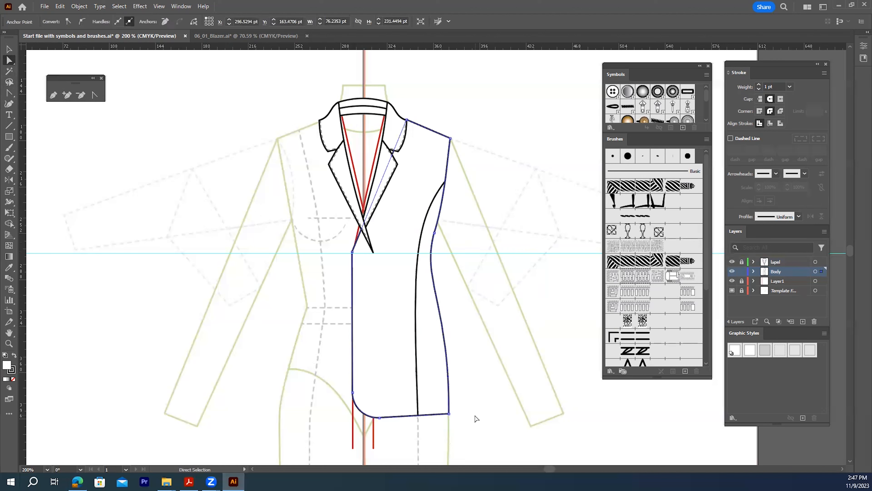
pyautogui.hotkey('ctrl', 'c')
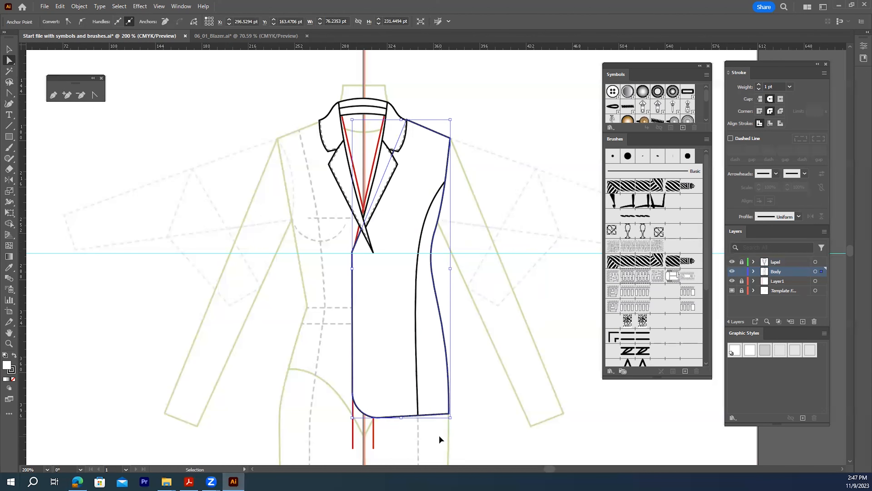
pyautogui.hotkey('ctrl', 'f')
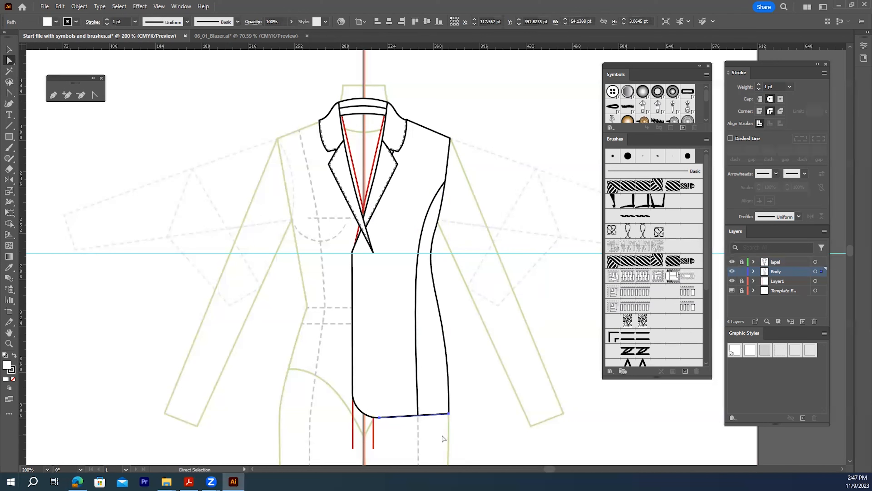
pyautogui.press('Up')
pyautogui.click(780, 350)
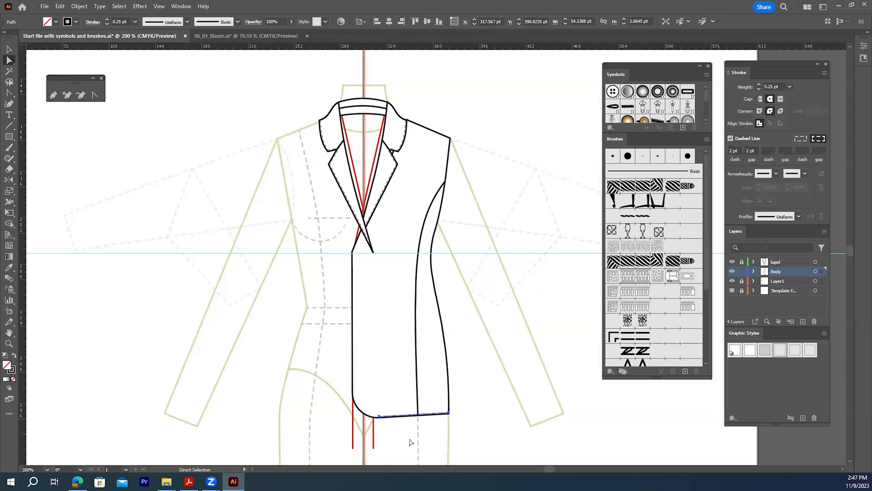
pyautogui.click(402, 441)
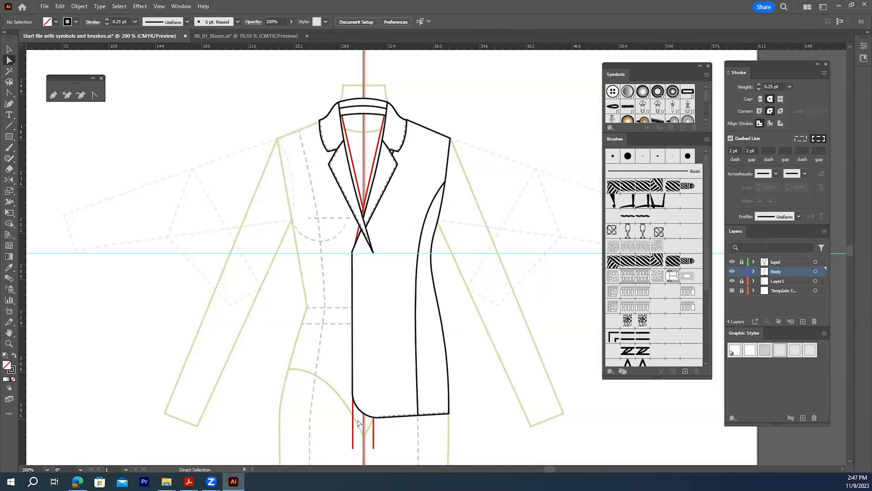
# - Duplicate the front edge and rounded corner in place, nudge the copy 1 pt right and 1 pt up, and apply the dashed stitch graphic style
pyautogui.moveTo(357, 419); pyautogui.dragTo(332, 351)
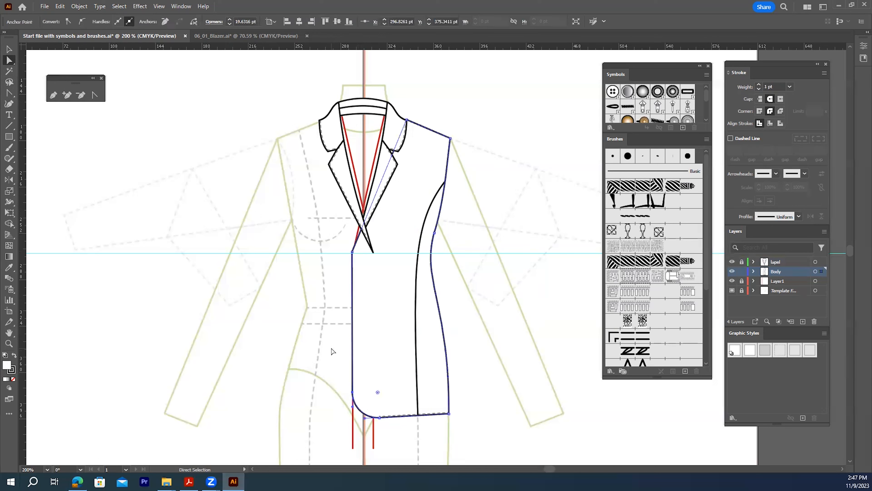
pyautogui.press('ctrl')
pyautogui.press('ctrl')
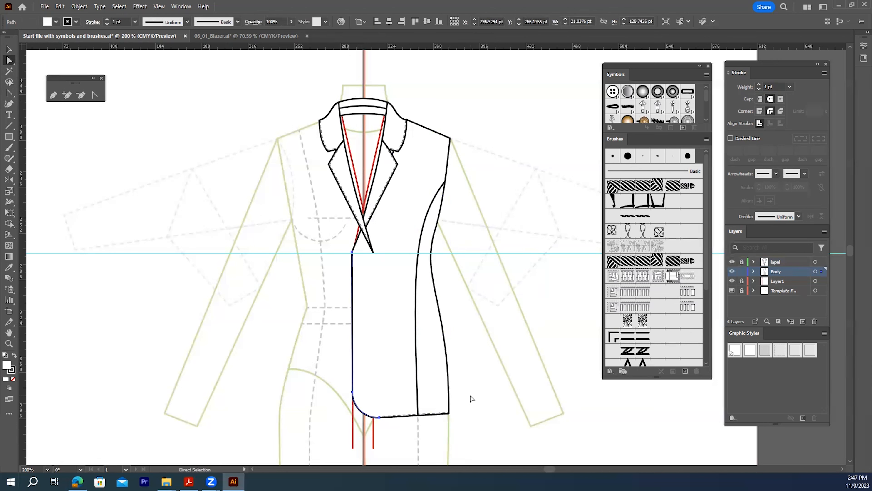
pyautogui.press('Right')
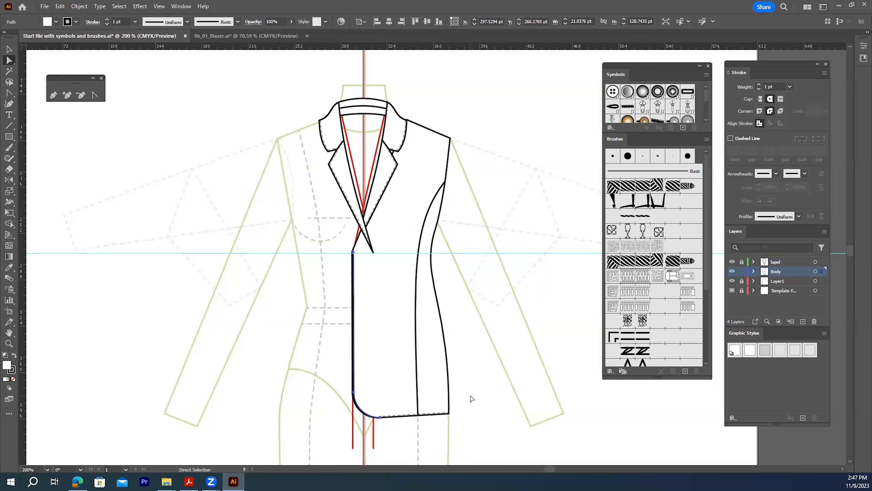
pyautogui.press('Up')
pyautogui.click(779, 349)
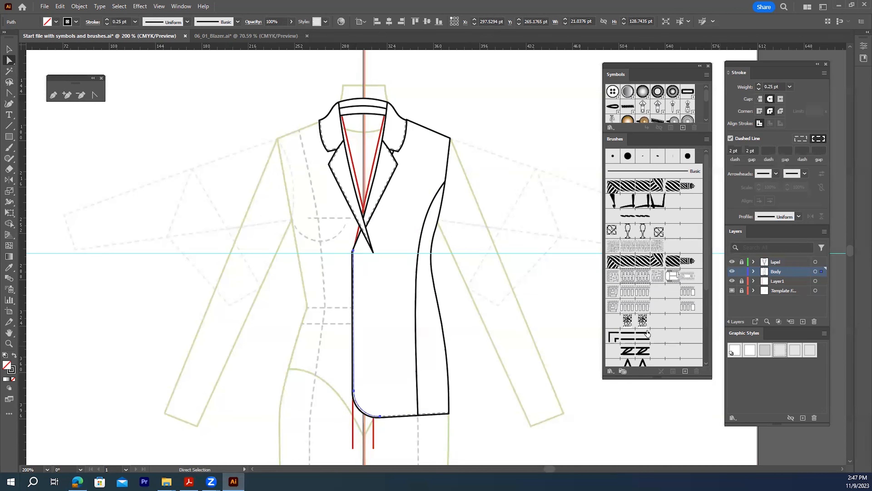
pyautogui.click(548, 319)
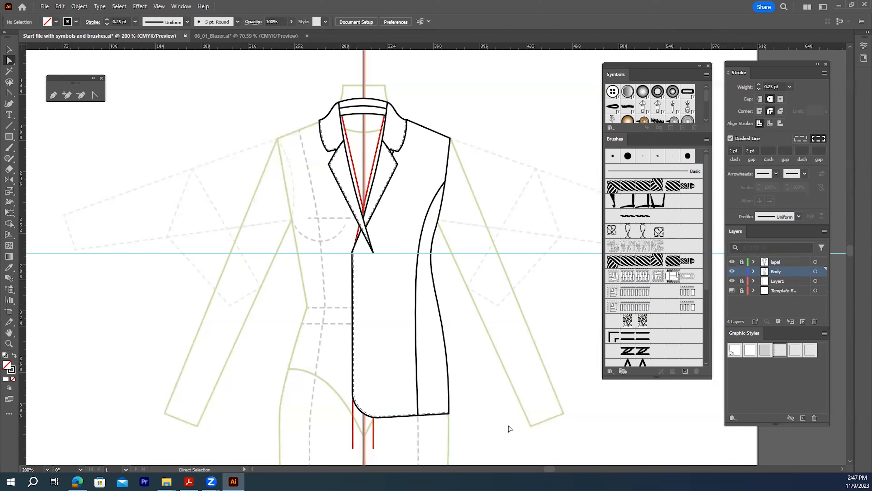
# - Curve the front panel's diagonal neckline edge so that it sits hidden beneath the lapel and collar
pyautogui.click(393, 157)
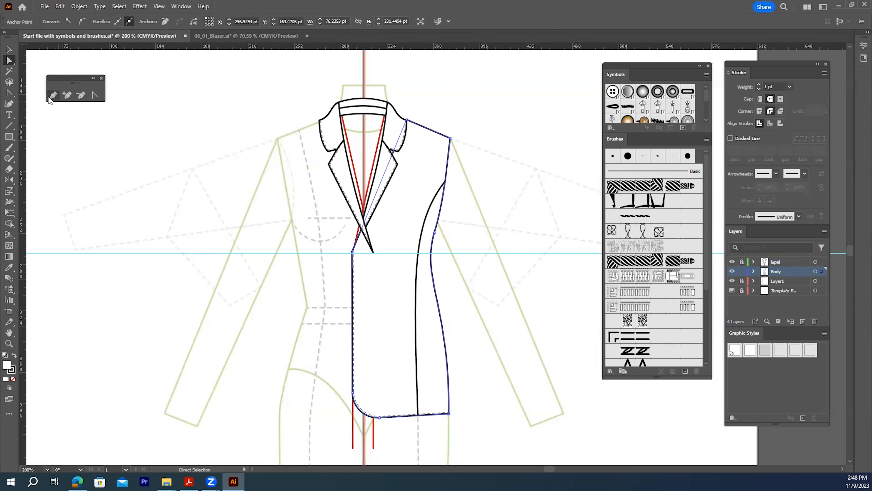
pyautogui.click(94, 95)
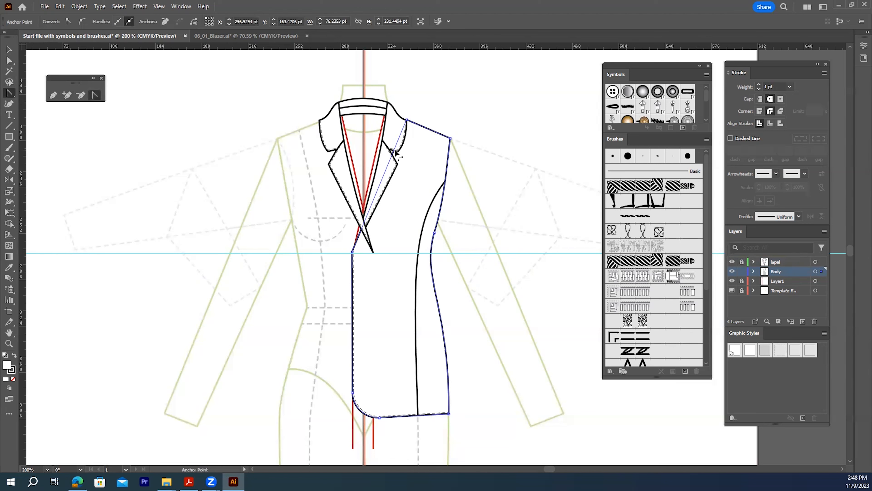
pyautogui.moveTo(392, 153); pyautogui.dragTo(387, 156)
pyautogui.press('v')
pyautogui.click(516, 168)
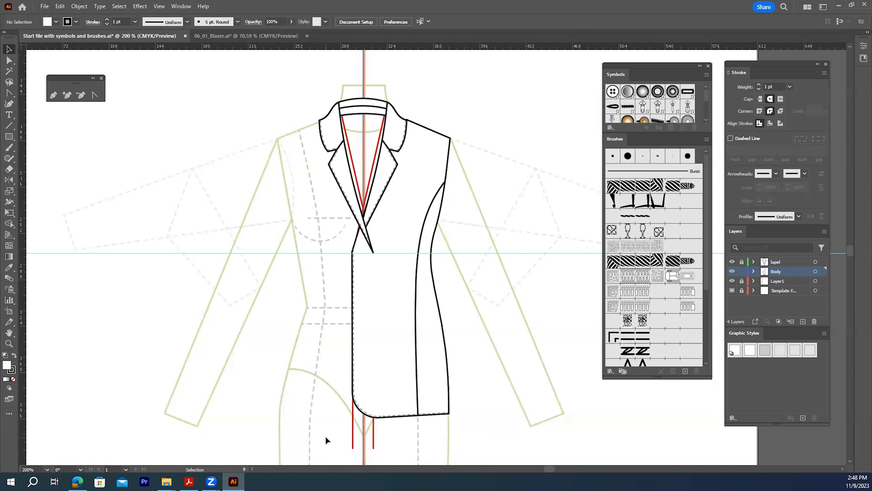
# - Group the front panel with its seam and stitching, and reflect a copy across the vertical center front line
pyautogui.moveTo(324, 430); pyautogui.dragTo(502, 268)
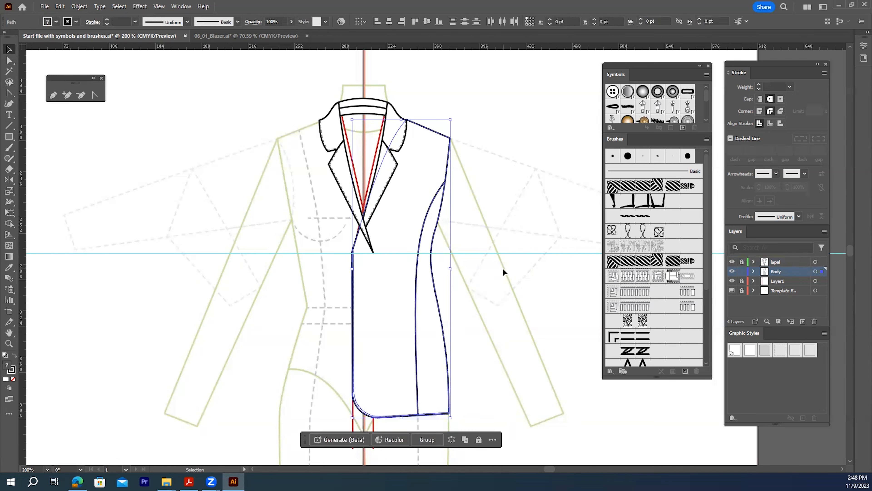
pyautogui.rightClick(434, 190)
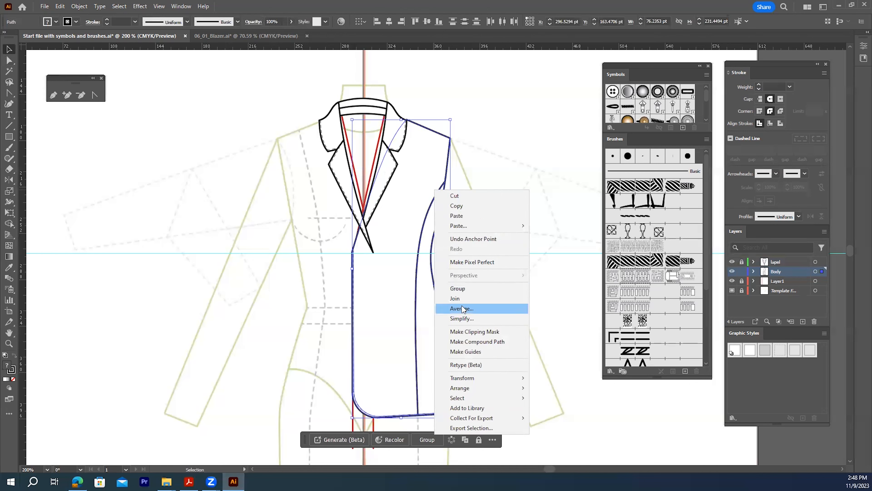
pyautogui.click(459, 290)
pyautogui.press('o')
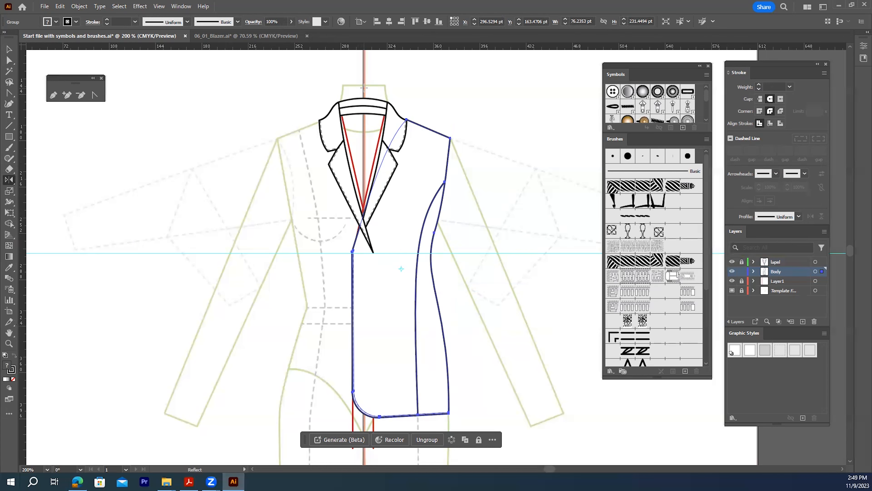
pyautogui.keyDown('alt'); pyautogui.click(364, 88); pyautogui.keyUp('alt')
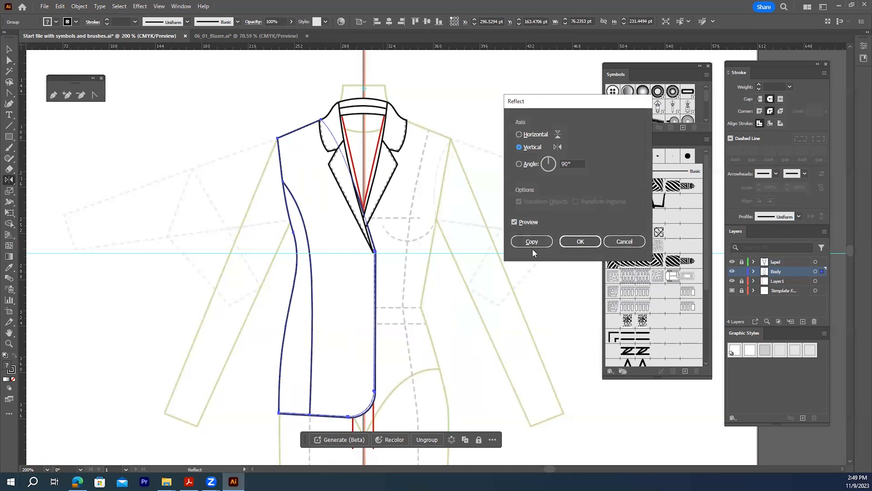
pyautogui.click(532, 241)
pyautogui.press('v')
pyautogui.hotkey('ctrl', 'shift', 'a')
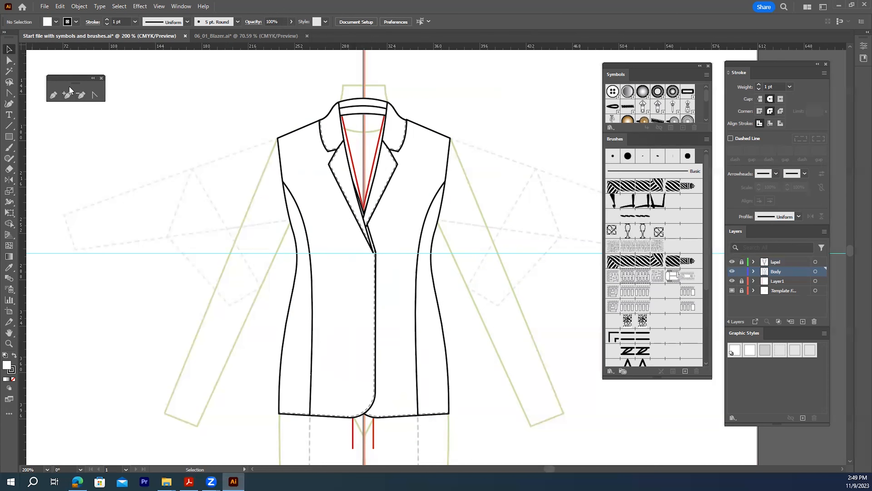
# - Curve the mirrored panel's neckline edge under the lapel and nudge its break-point anchor slightly left to meet the lapel tip
pyautogui.click(95, 97)
pyautogui.moveTo(376, 234)
pyautogui.mouseDown()
pyautogui.moveTo(363, 246)
pyautogui.moveTo(364, 229)
pyautogui.mouseUp()
pyautogui.click(11, 61)
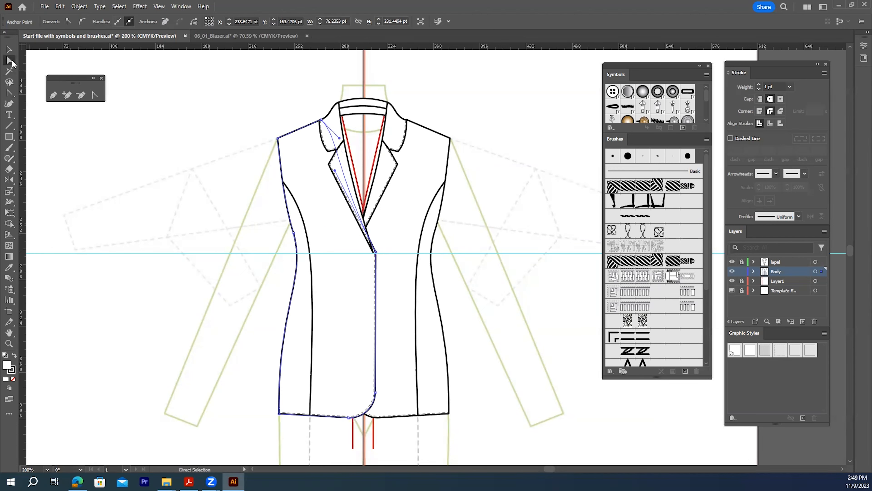
pyautogui.click(376, 253)
pyautogui.press('Left')
pyautogui.click(532, 233)
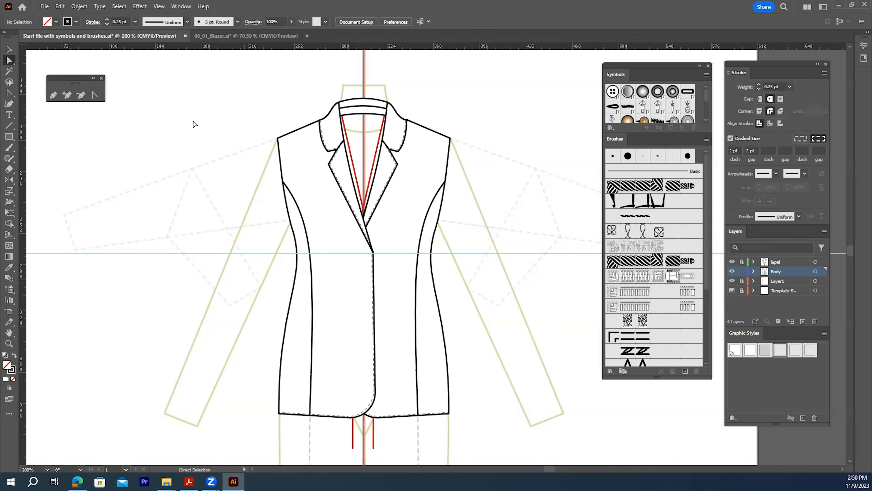
# - Duplicate both front panel groups in place and unite the copies into a single body outline with Pathfinder
pyautogui.click(7, 51)
pyautogui.click(292, 134)
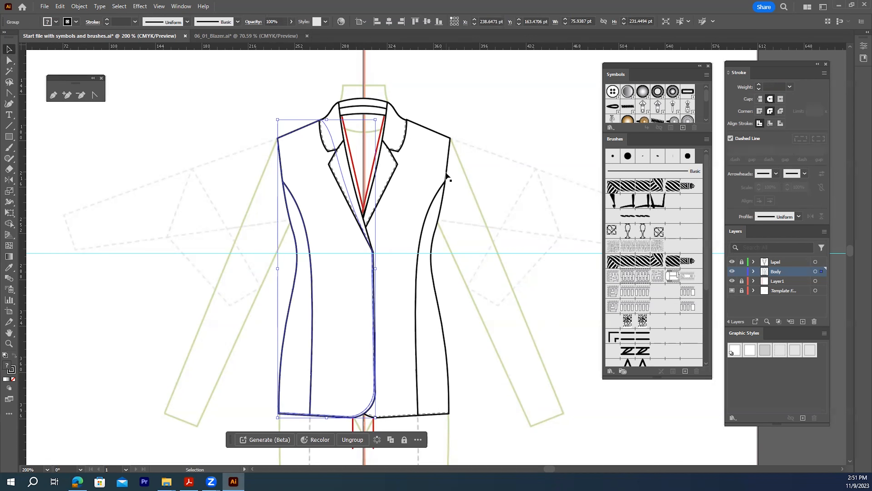
pyautogui.keyDown('shift'); pyautogui.click(447, 176); pyautogui.keyUp('shift')
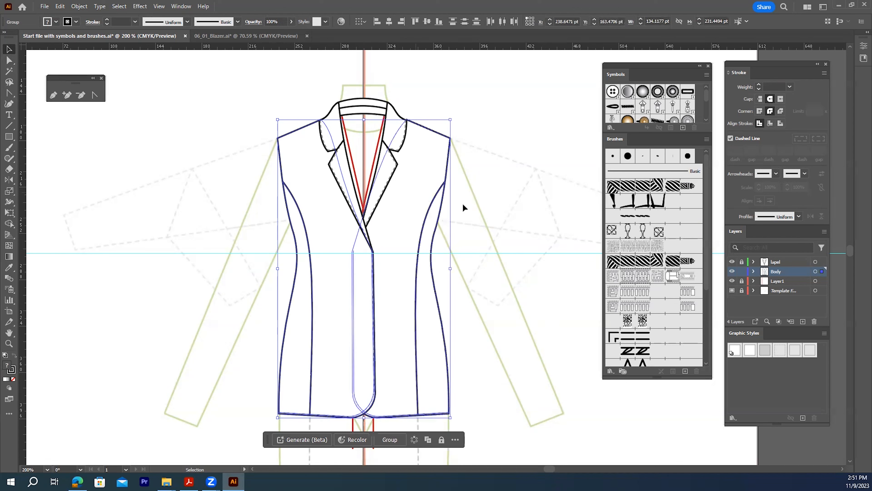
pyautogui.press('a')
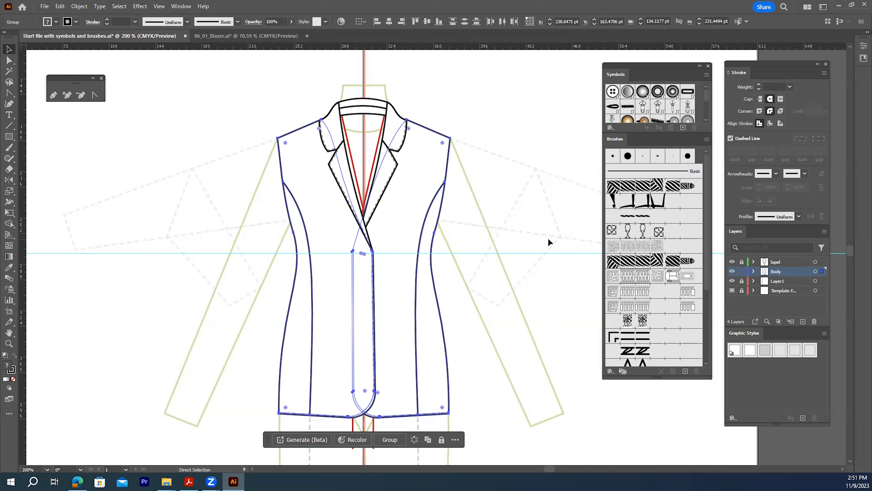
pyautogui.press('v')
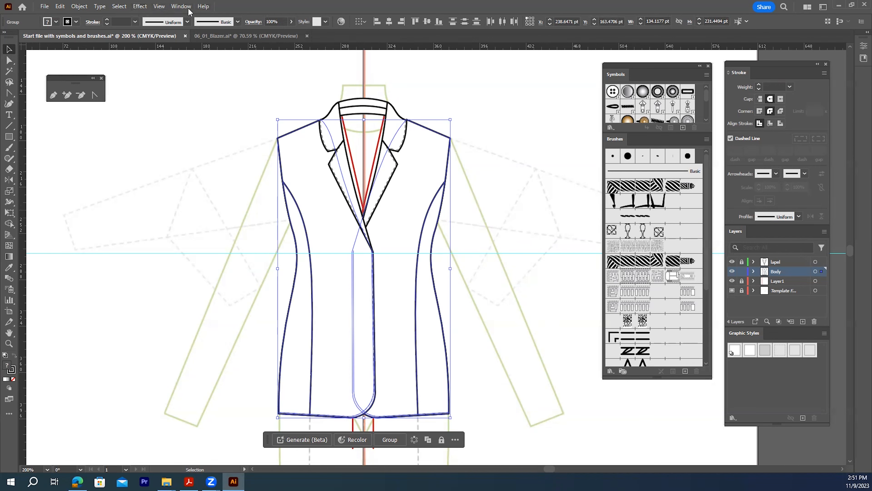
pyautogui.click(176, 9)
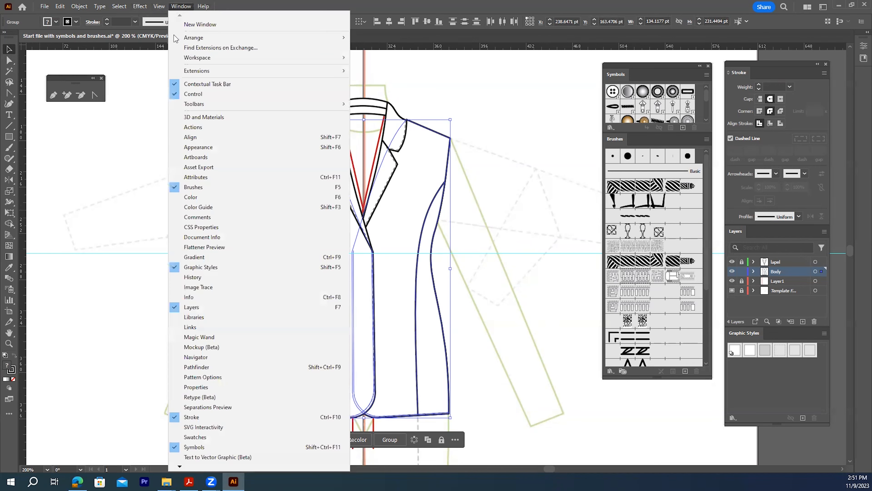
pyautogui.click(185, 367)
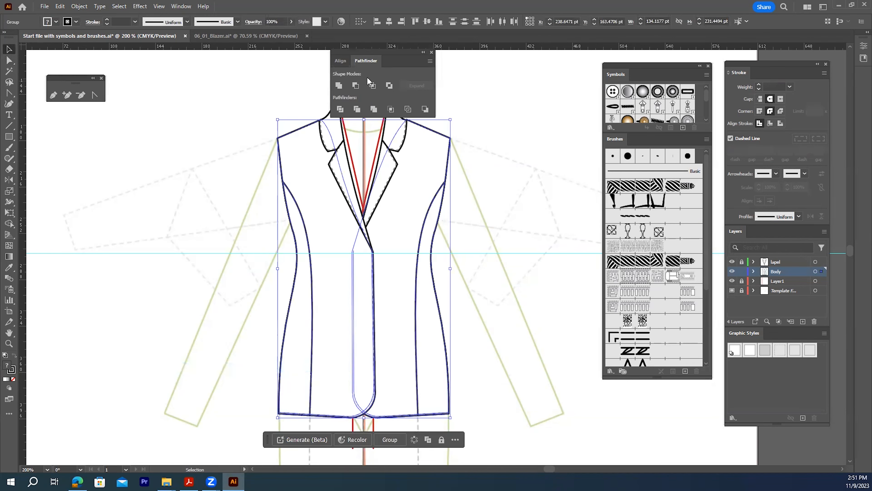
pyautogui.click(339, 85)
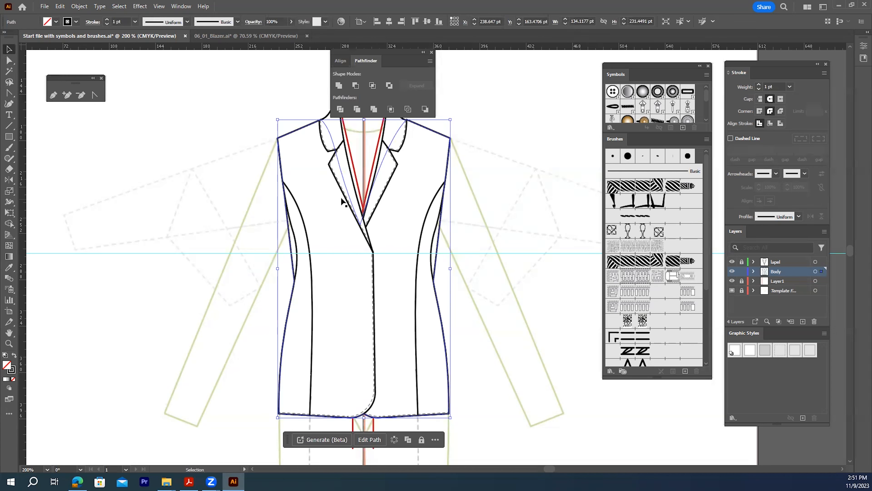
# - Isolate the united body outline and bend its straight side segments above the waist to match the front panels' curved sides
pyautogui.rightClick(336, 193)
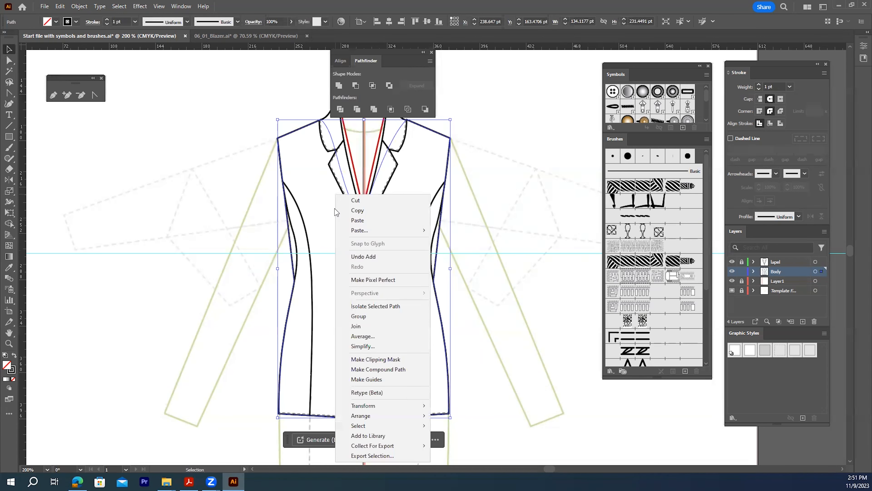
pyautogui.click(363, 306)
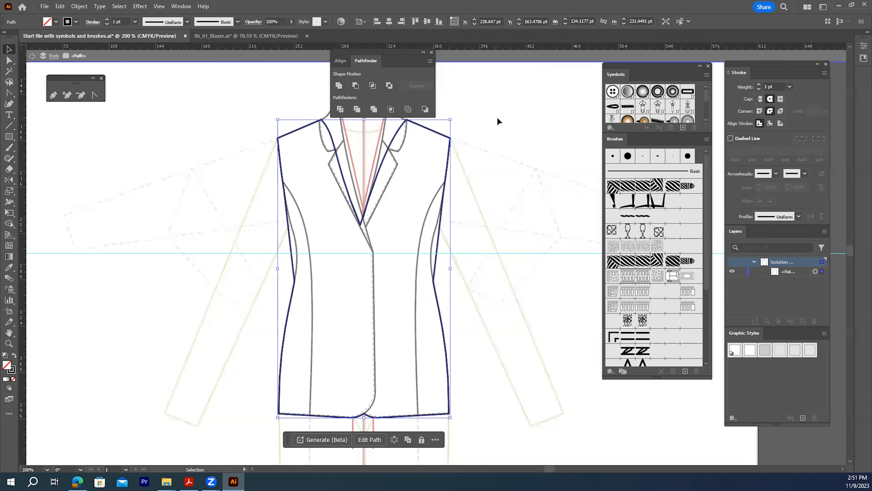
pyautogui.click(470, 100)
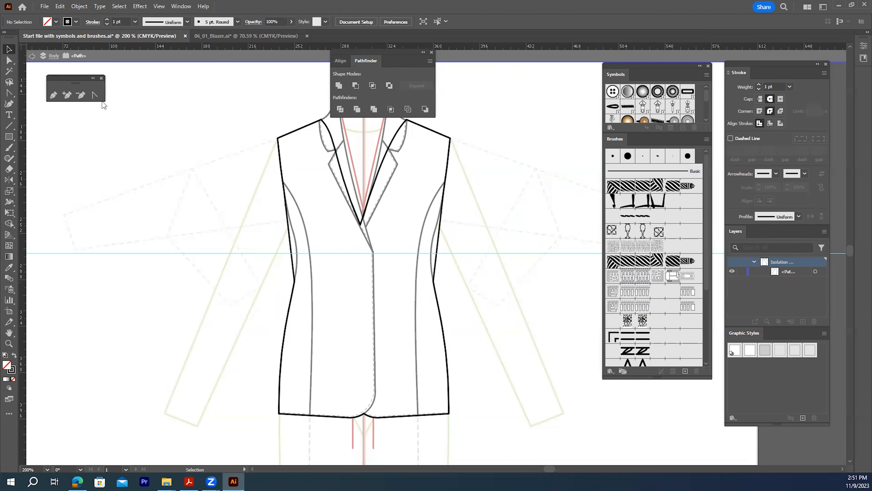
pyautogui.click(94, 95)
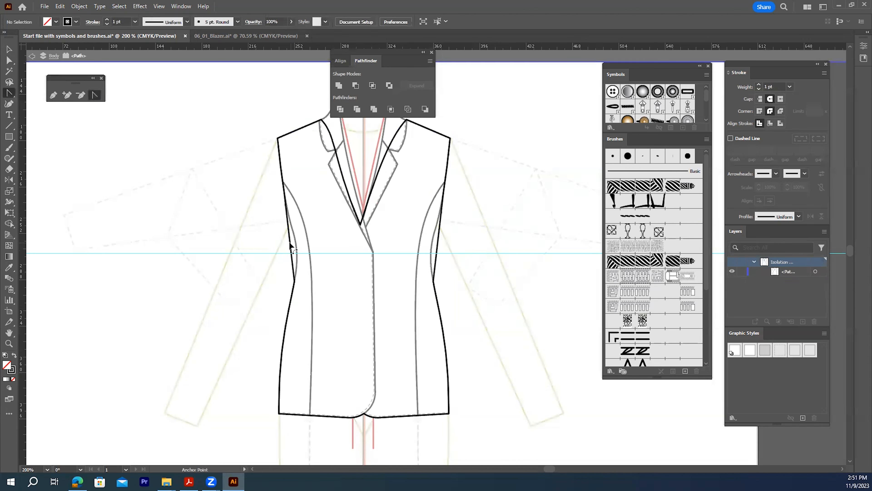
pyautogui.moveTo(289, 243); pyautogui.dragTo(288, 213)
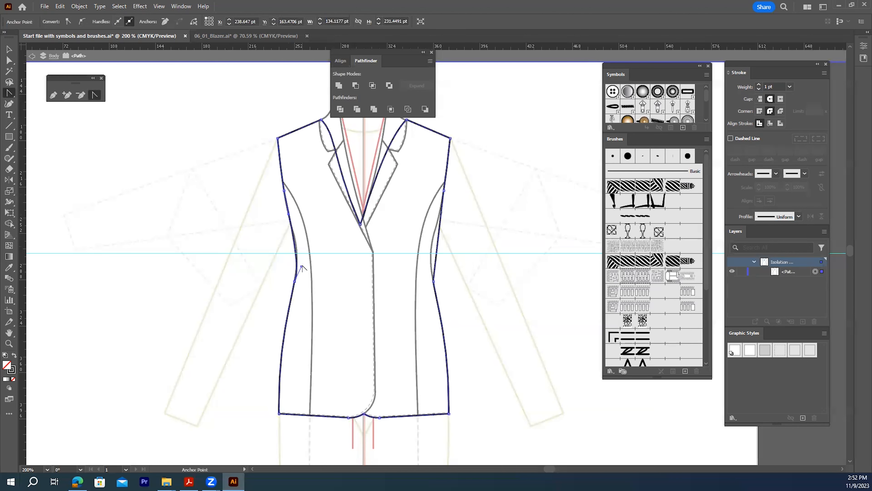
pyautogui.moveTo(304, 263); pyautogui.dragTo(304, 249)
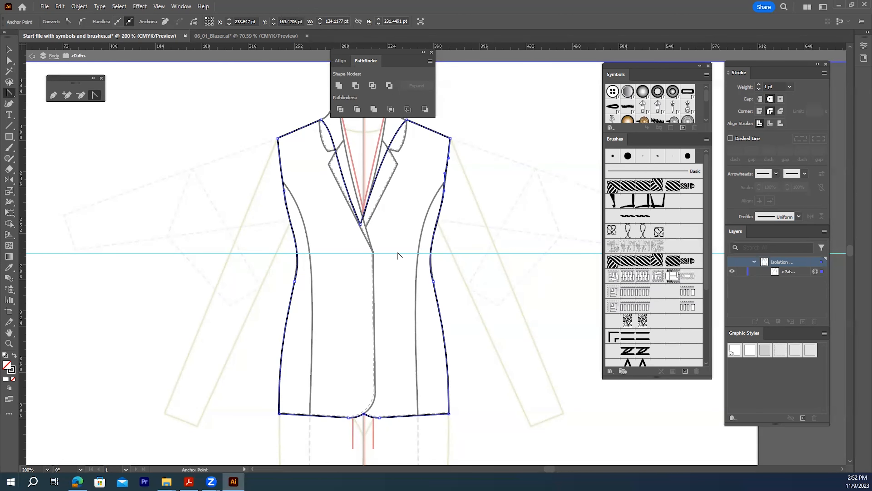
# - Delete the V-point anchor of the isolated outline's neckline to turn it into a shallow back neck curve
pyautogui.scroll(1, 398, 254)
pyautogui.press('a')
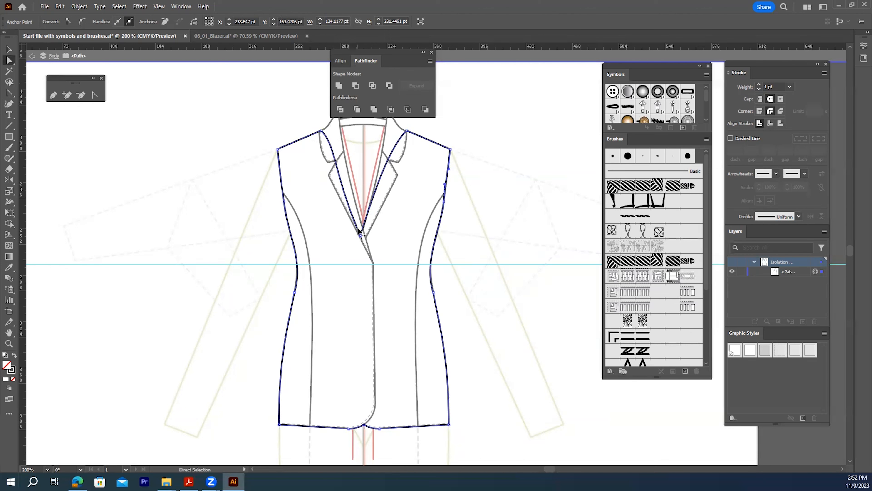
pyautogui.click(81, 96)
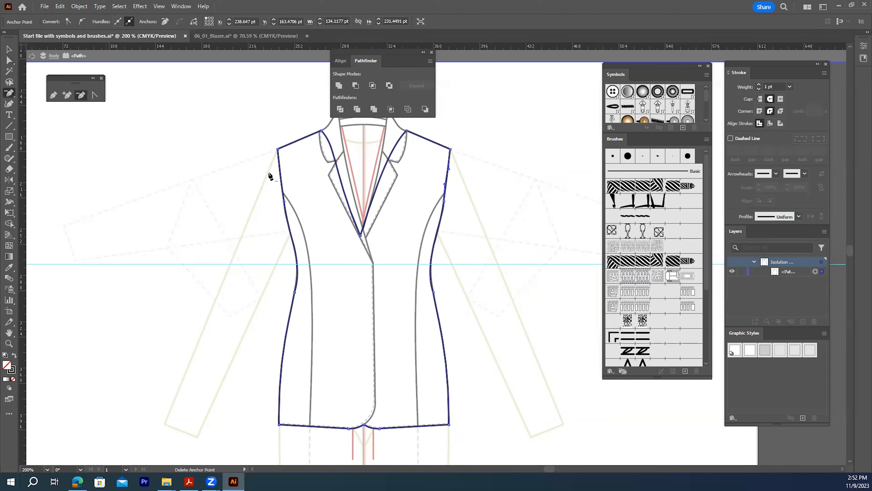
pyautogui.click(360, 235)
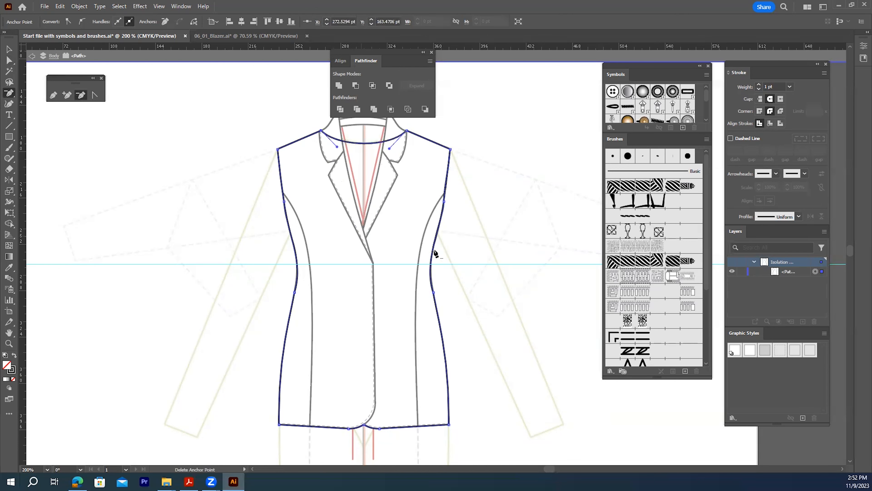
# - Delete the anchor points around the isolated outline's center hem to make a straight hem between the side seams
pyautogui.scroll(1, 459, 237)
pyautogui.scroll(-2, 459, 237)
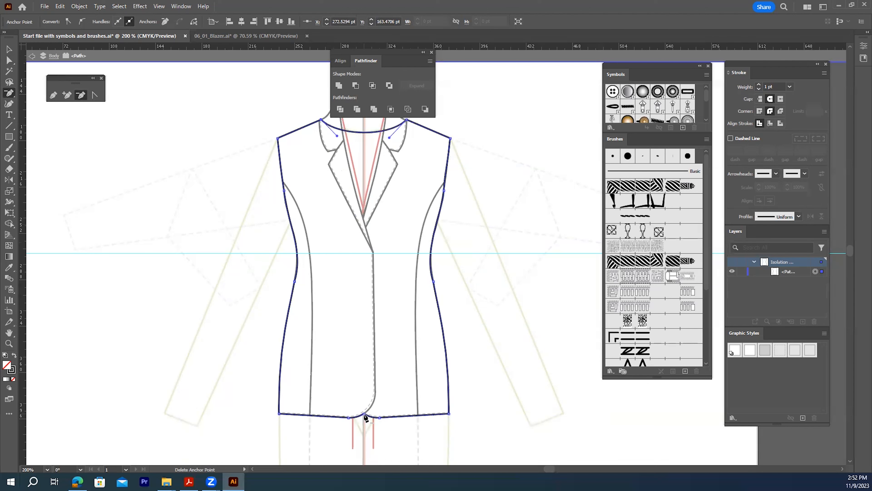
pyautogui.click(364, 416)
pyautogui.click(379, 419)
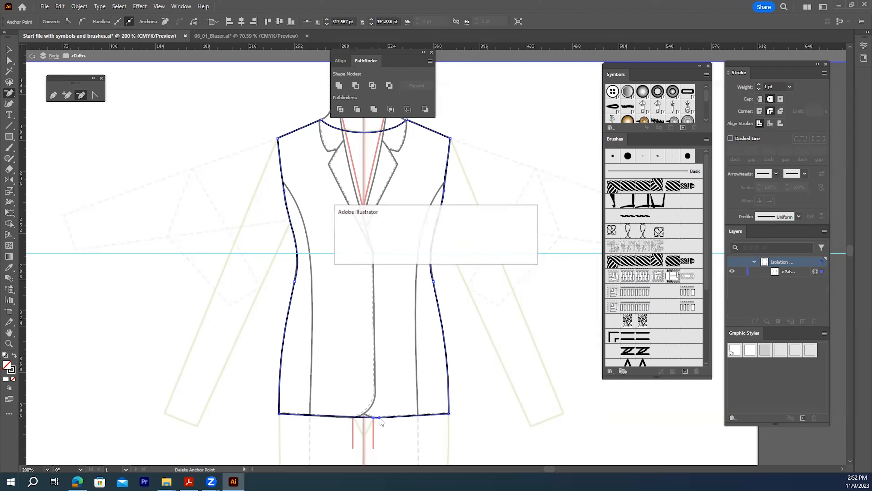
pyautogui.click(513, 252)
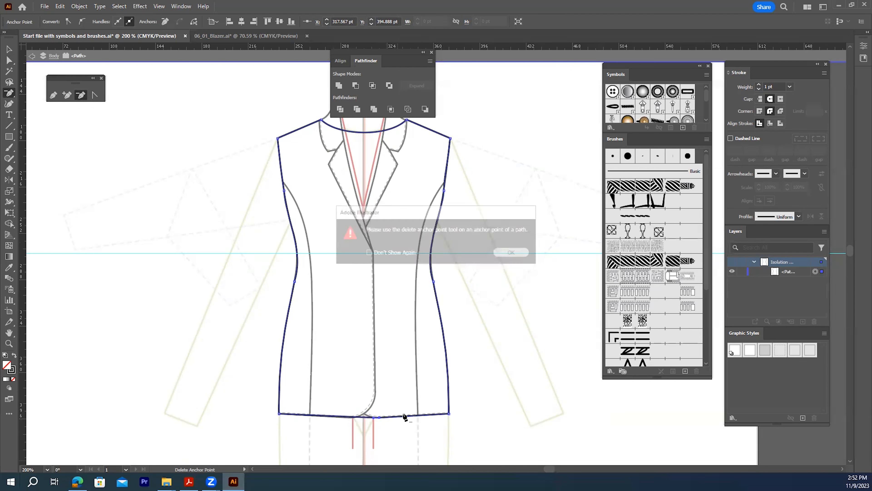
pyautogui.click(379, 418)
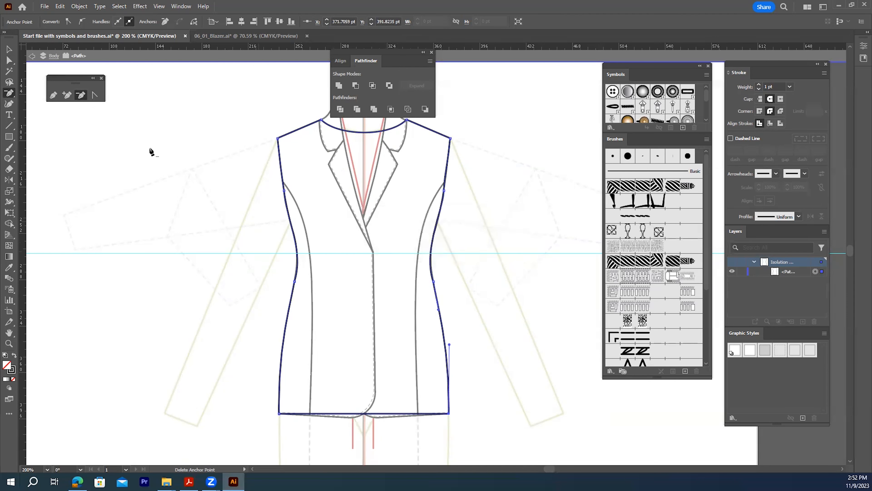
# - Bend the isolated outline's straight hem into a downward curve and its neckline into a shallow upward curve below the collar stand
pyautogui.click(95, 95)
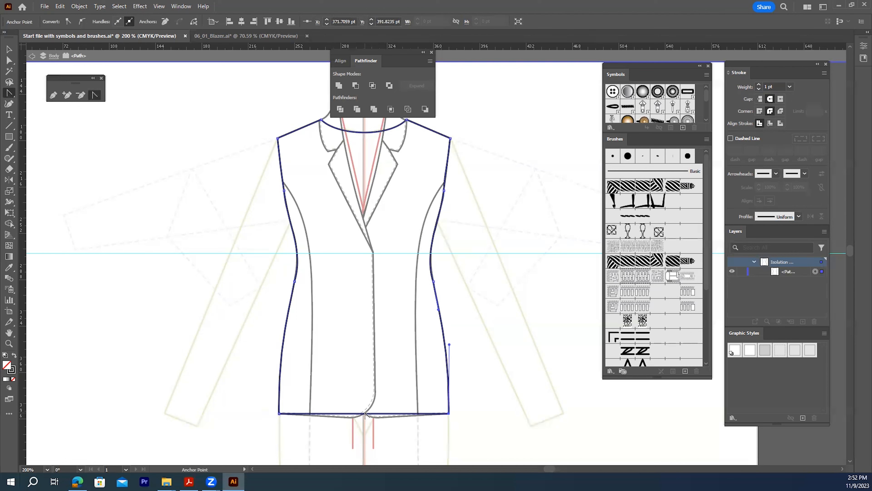
pyautogui.moveTo(364, 414); pyautogui.dragTo(370, 425)
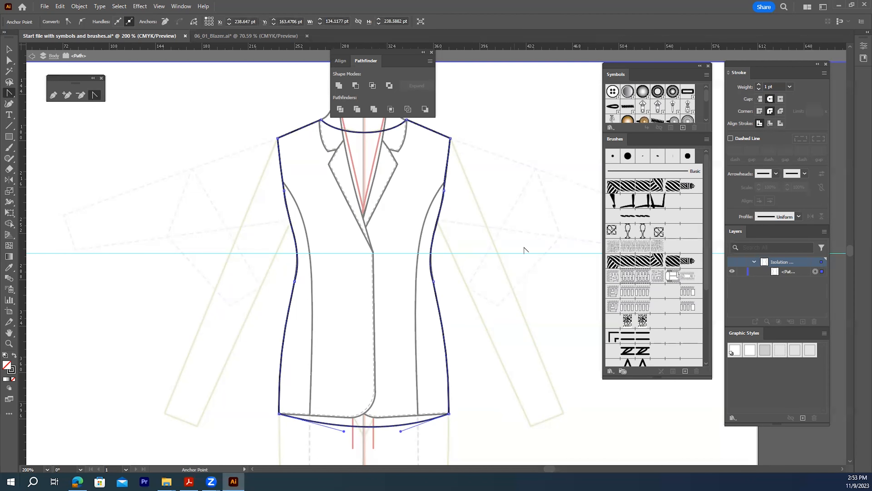
pyautogui.scroll(3, 411, 191)
pyautogui.moveTo(360, 199); pyautogui.dragTo(363, 178)
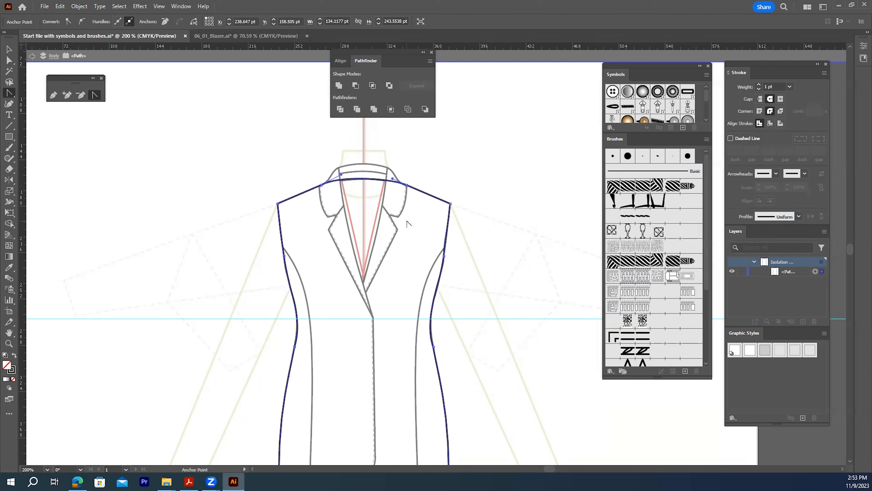
pyautogui.moveTo(341, 175); pyautogui.dragTo(345, 174)
pyautogui.scroll(-5, 497, 288)
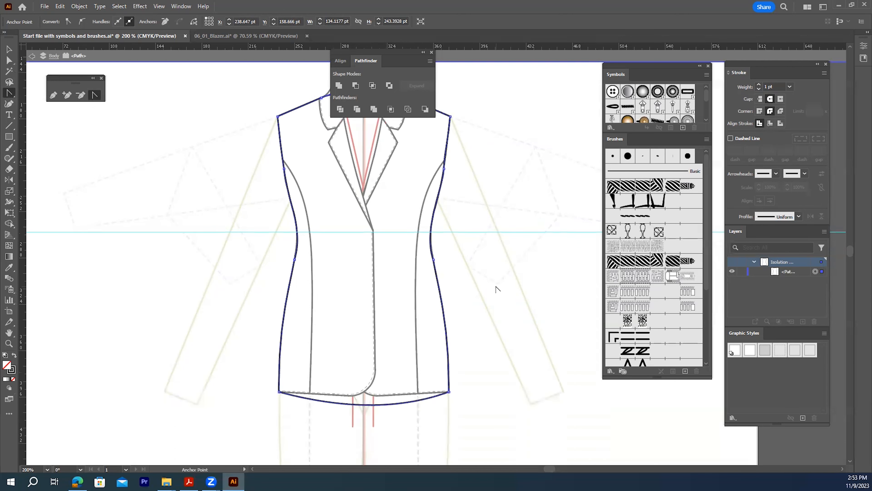
pyautogui.scroll(2, 497, 285)
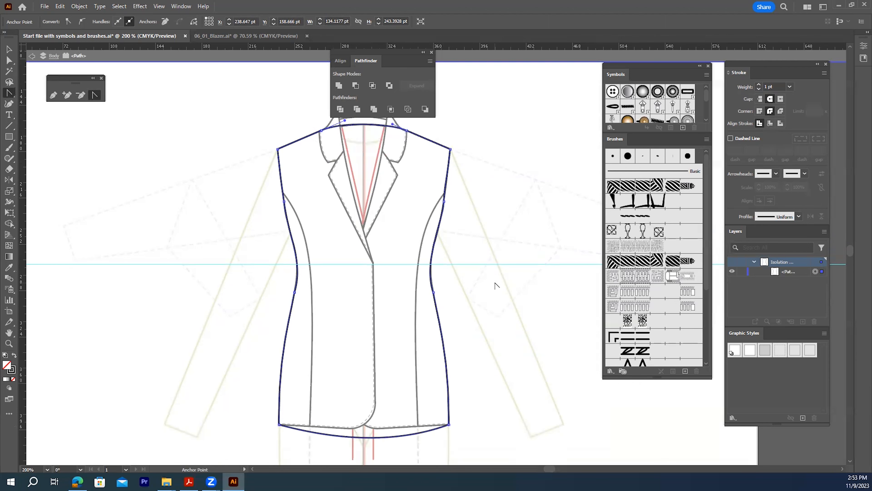
pyautogui.scroll(1, 497, 285)
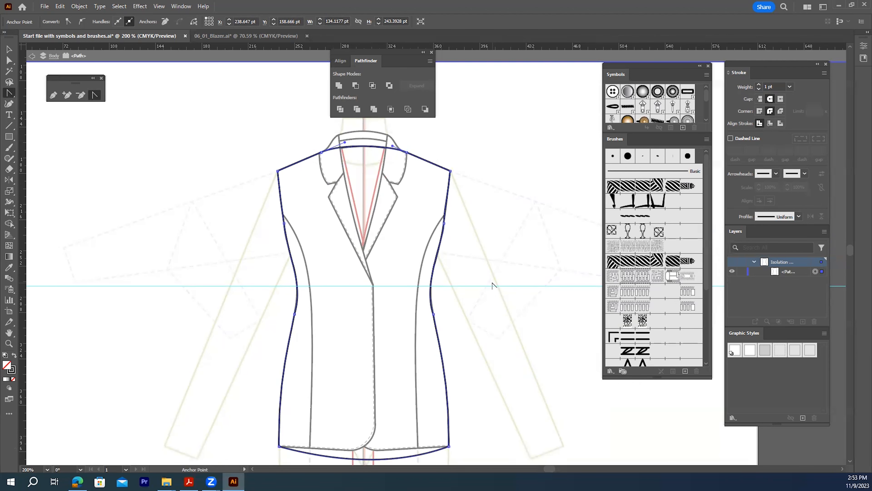
pyautogui.scroll(1, 492, 285)
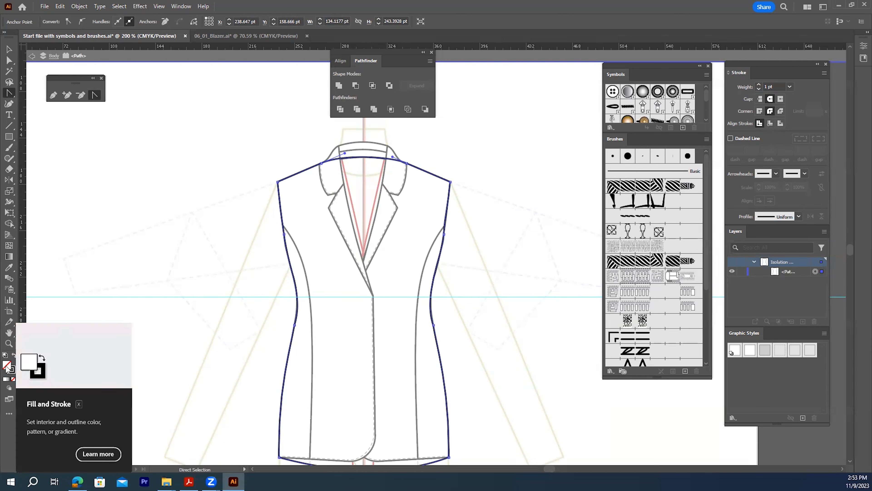
# - Fill the back body outline with light grey #cecccc, exit isolation mode and deselect it
pyautogui.doubleClick(7, 367)
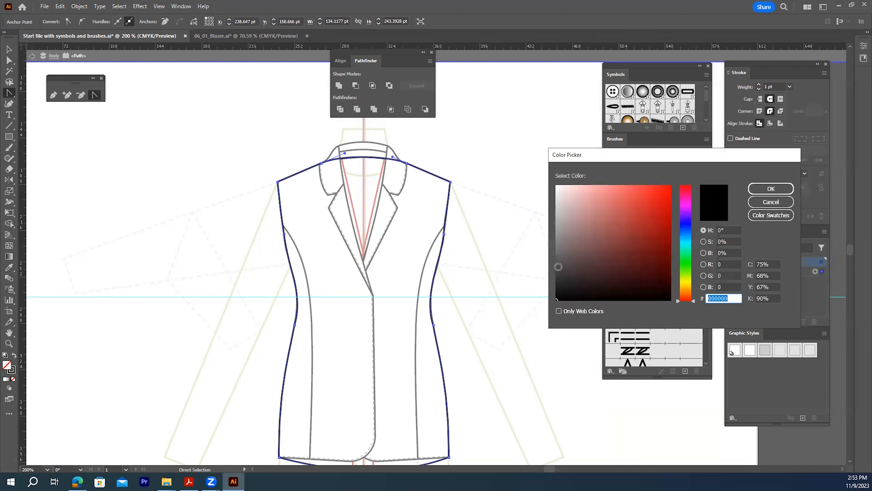
pyautogui.click(559, 230)
pyautogui.click(557, 205)
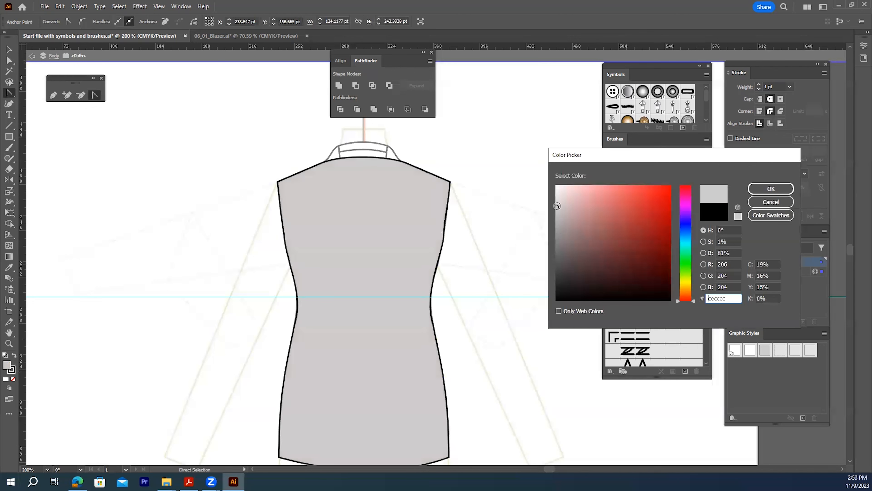
pyautogui.click(752, 189)
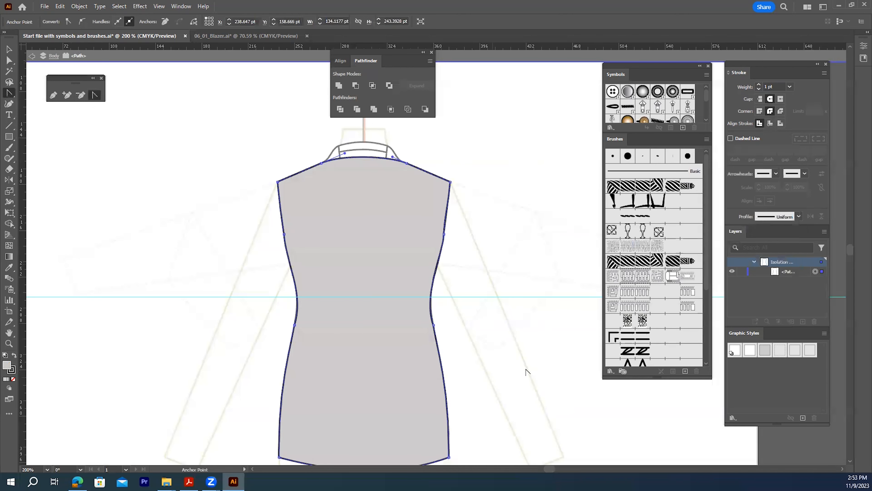
pyautogui.rightClick(380, 183)
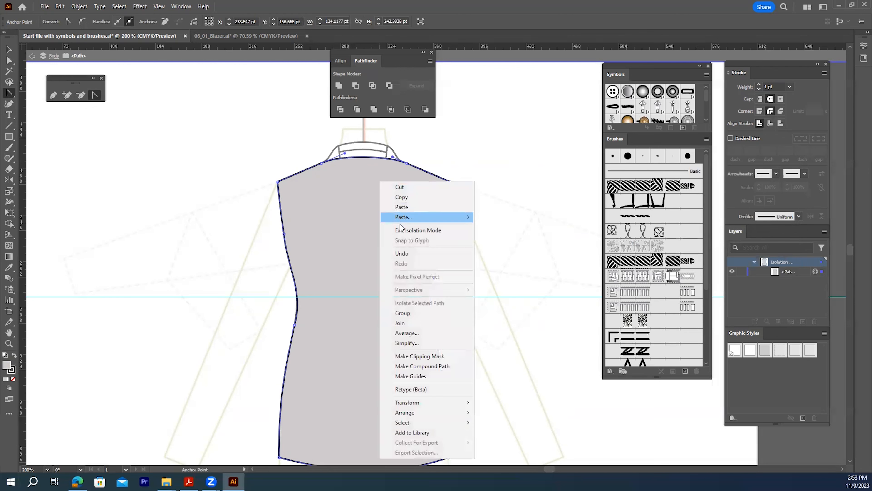
pyautogui.click(402, 232)
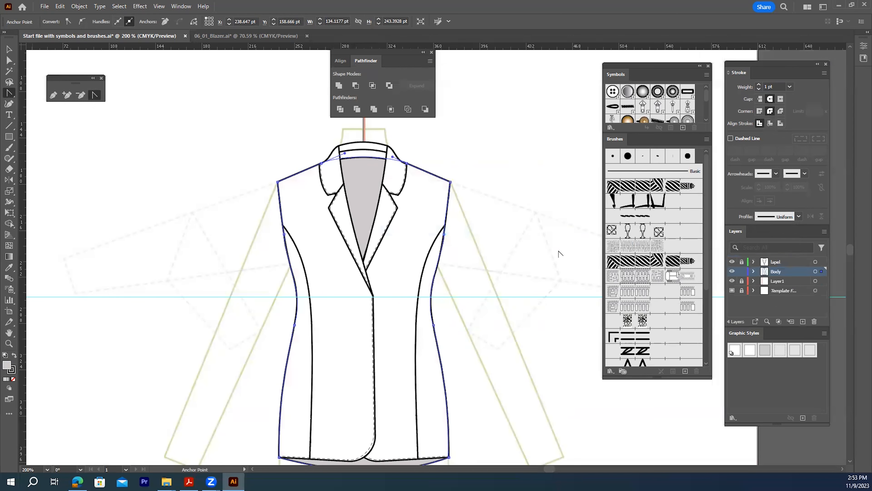
pyautogui.click(9, 49)
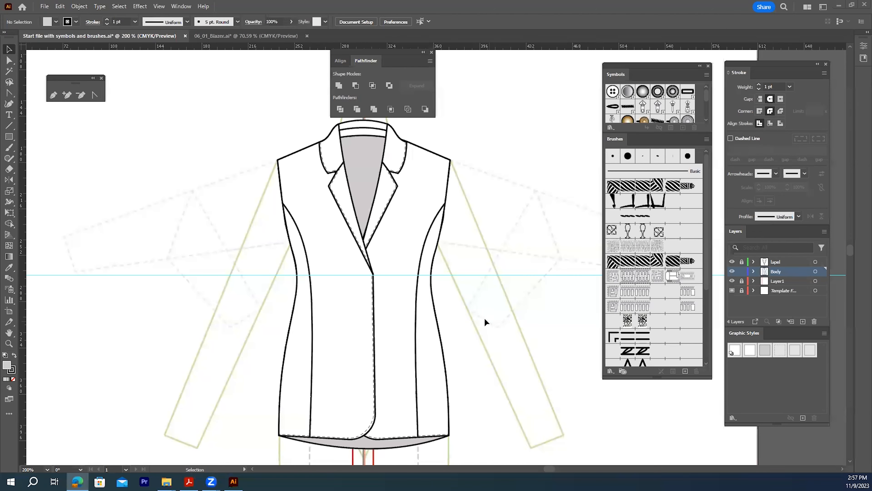
pyautogui.scroll(-1, 493, 306)
# - Copy only the armhole segment of the wearer's left front panel and paste it in back
pyautogui.click(11, 61)
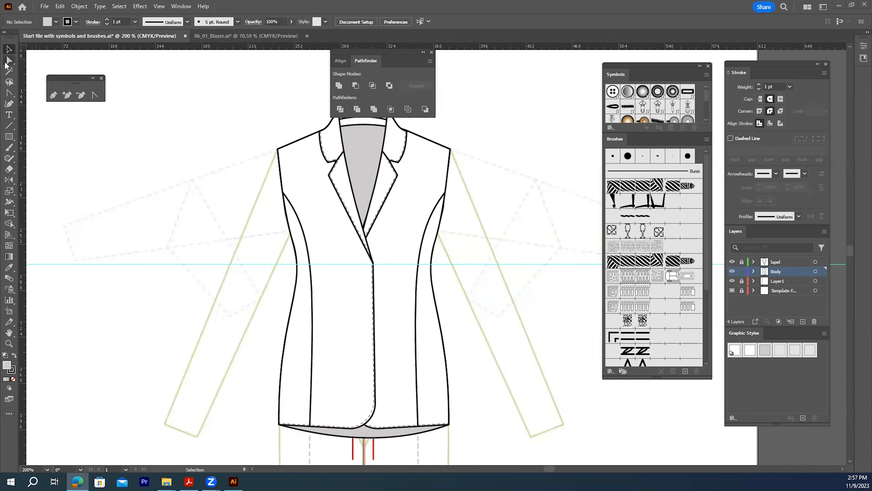
pyautogui.click(440, 175)
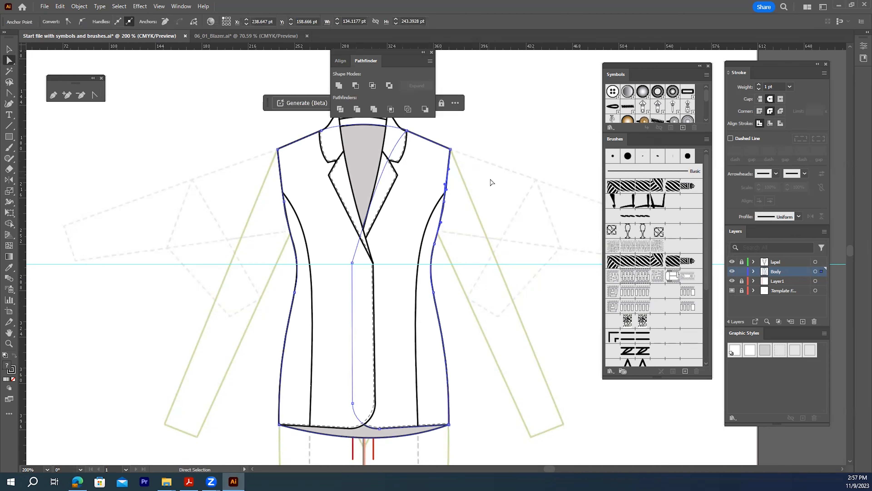
pyautogui.press('ctrl')
pyautogui.press('ctrl')
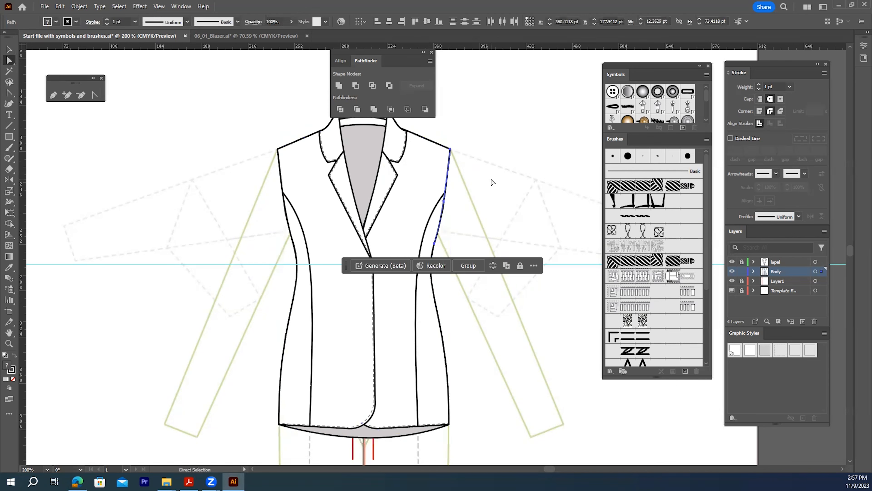
pyautogui.click(10, 50)
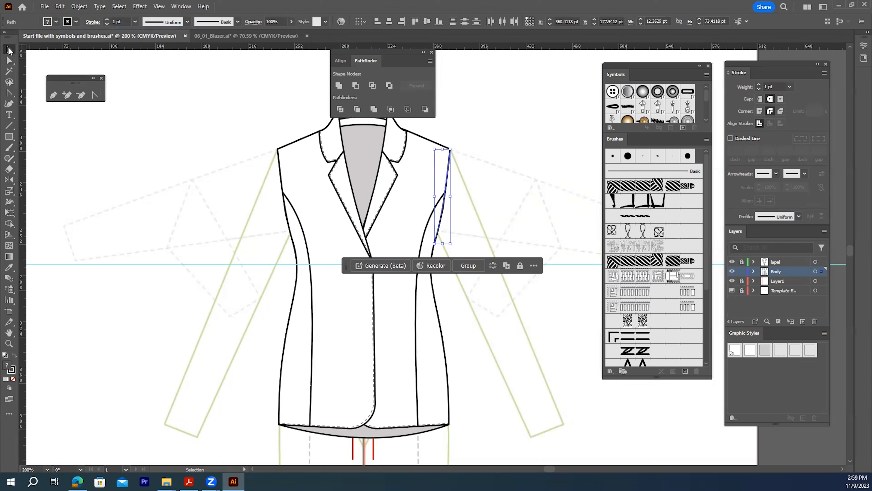
pyautogui.rightClick(446, 183)
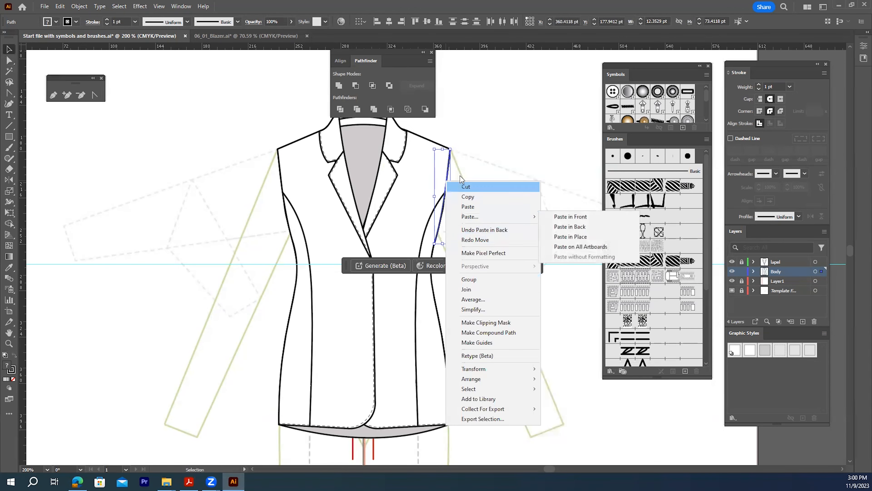
# - Isolate the pasted armhole line and extend it with the Pen tool into a closed sleeve shape following the template's arm
pyautogui.click(450, 166)
pyautogui.doubleClick(449, 166)
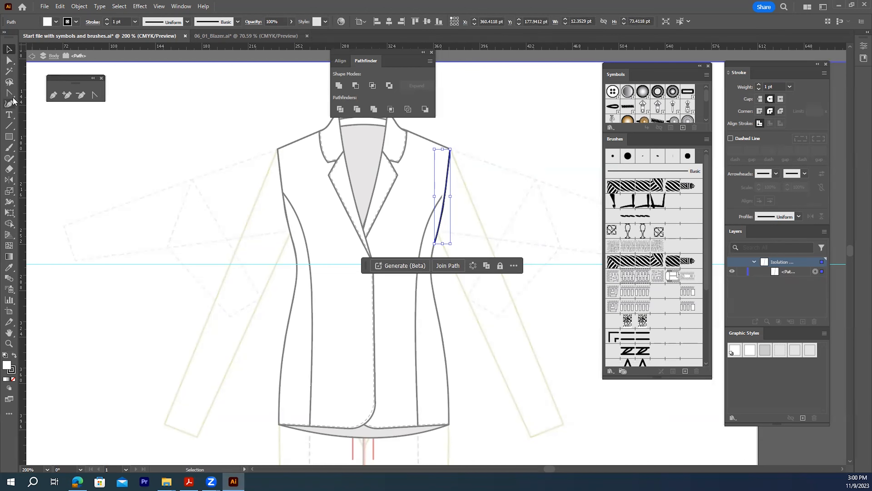
pyautogui.click(54, 97)
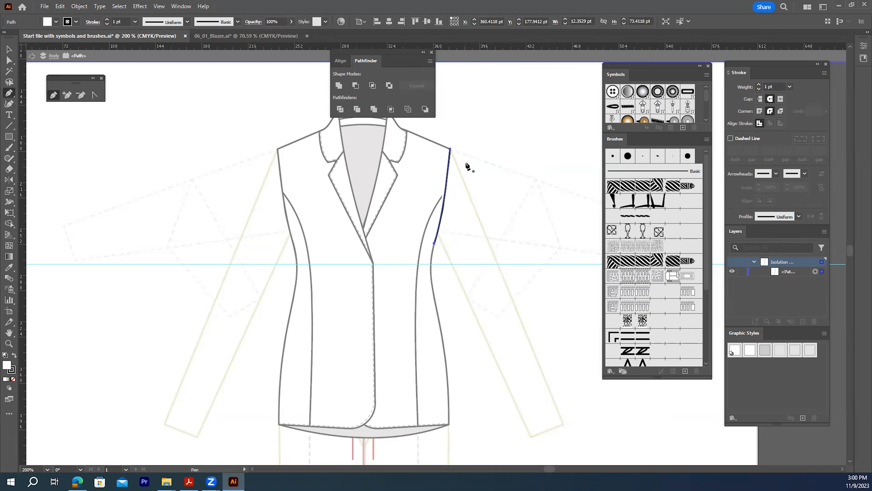
pyautogui.click(450, 150)
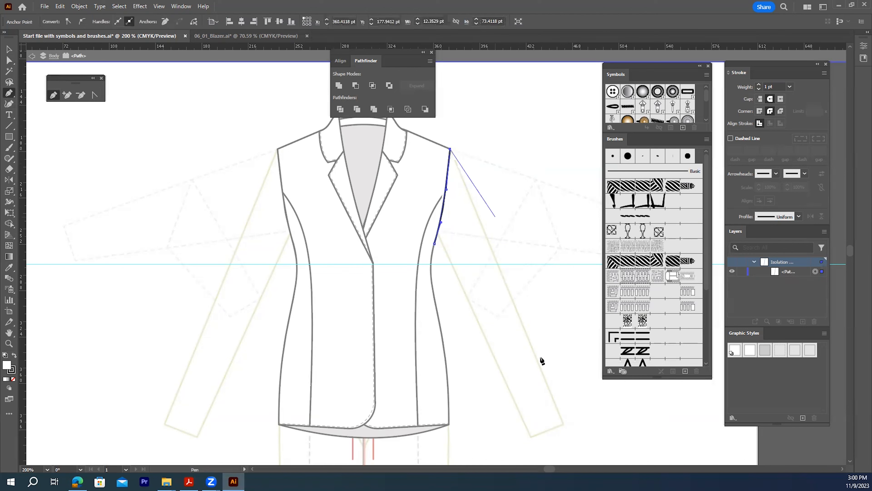
pyautogui.click(563, 423)
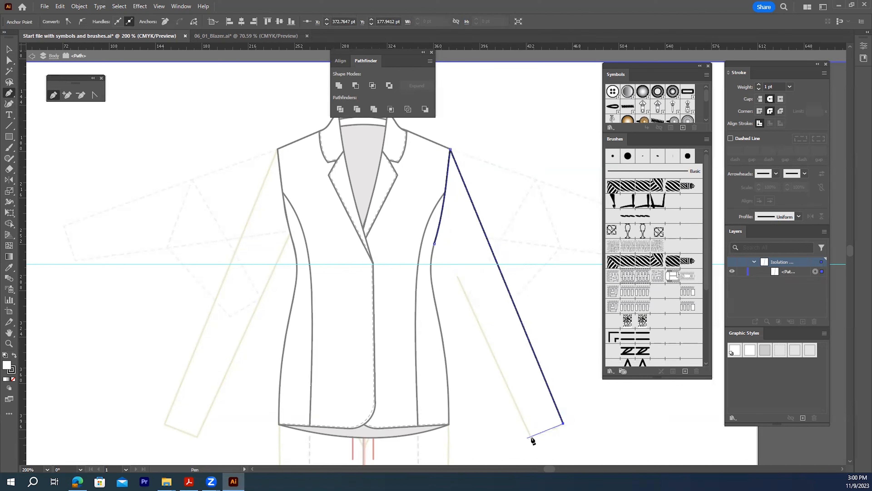
pyautogui.click(532, 436)
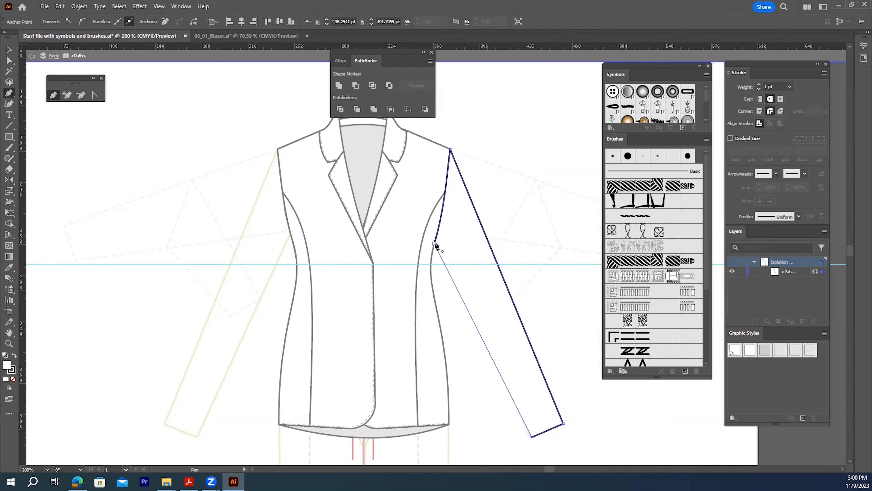
pyautogui.click(434, 244)
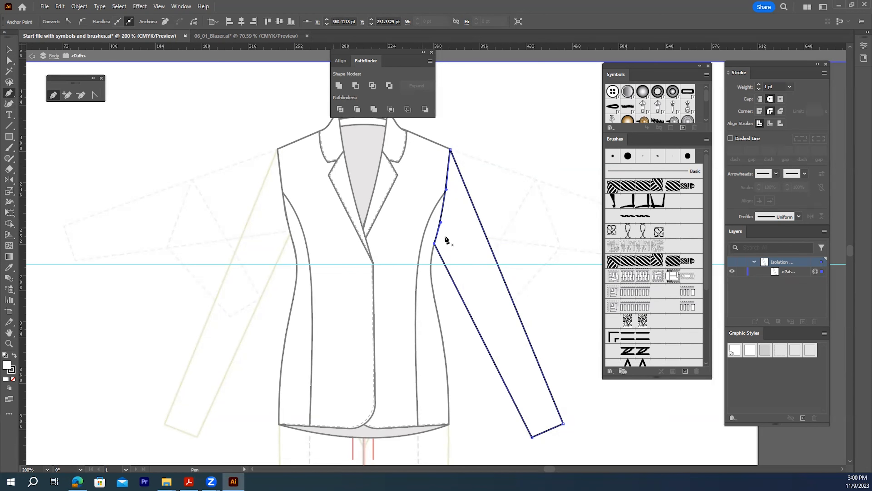
pyautogui.click(10, 50)
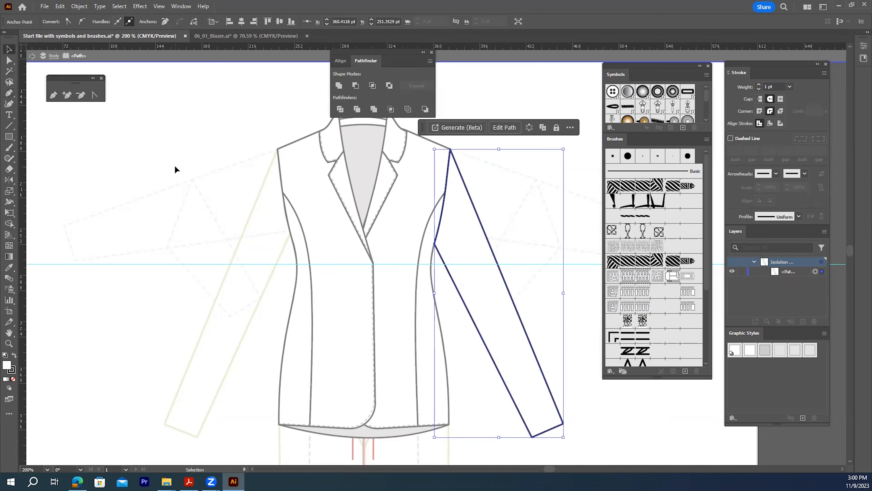
pyautogui.click(175, 169)
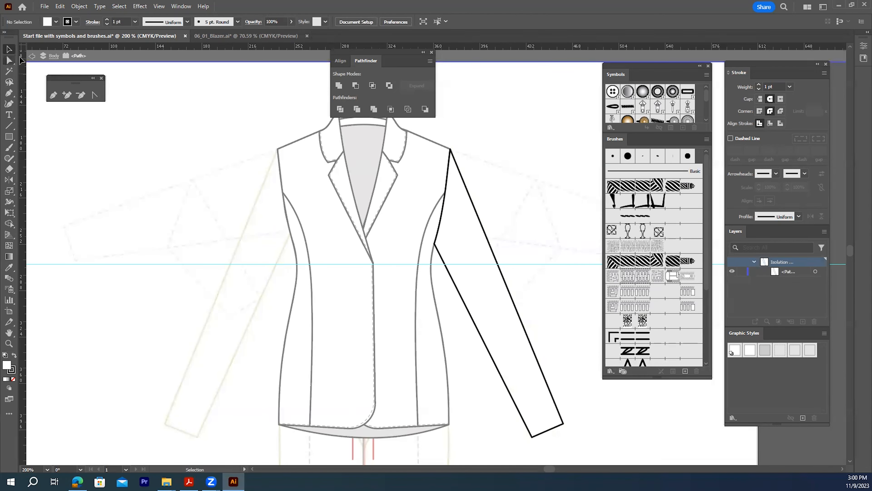
# - Draw a straight seam line inside the sleeve from the armhole to the hem, parallel to the underarm edge
pyautogui.click(53, 94)
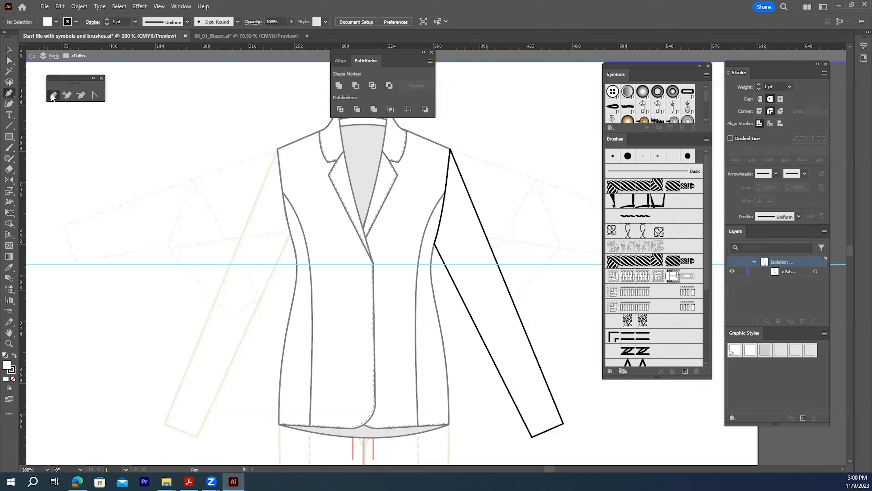
pyautogui.click(436, 236)
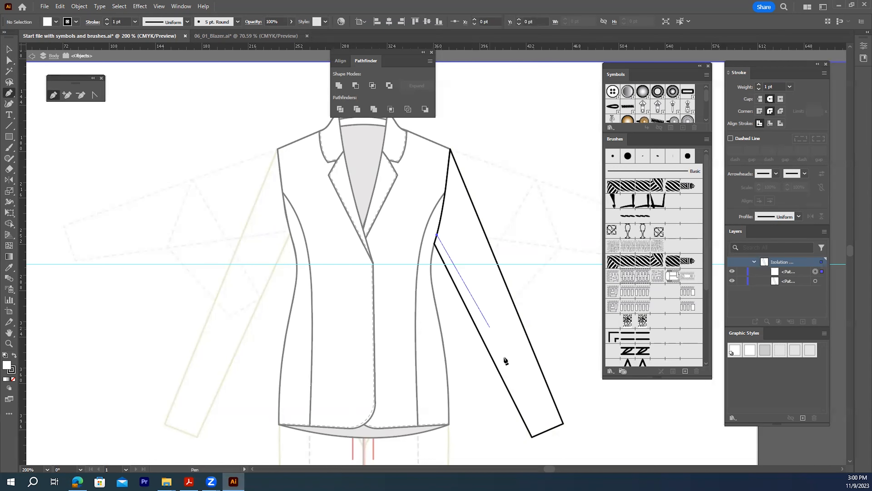
pyautogui.click(538, 433)
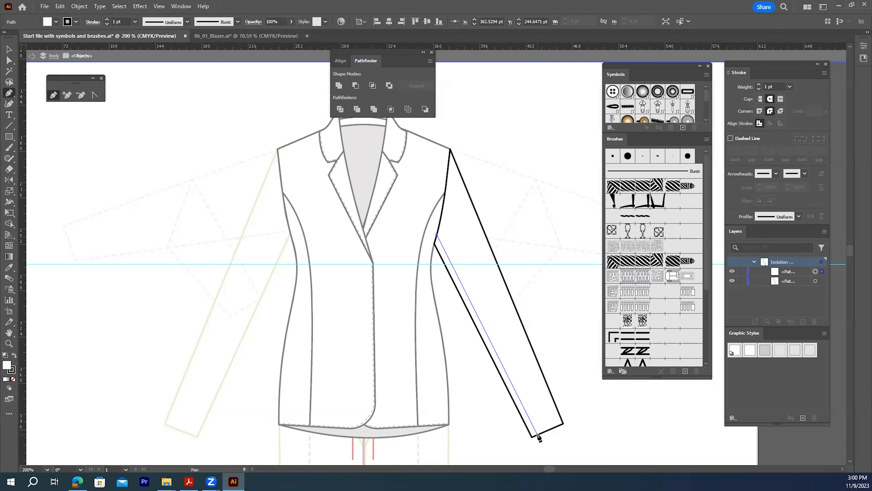
pyautogui.click(537, 434)
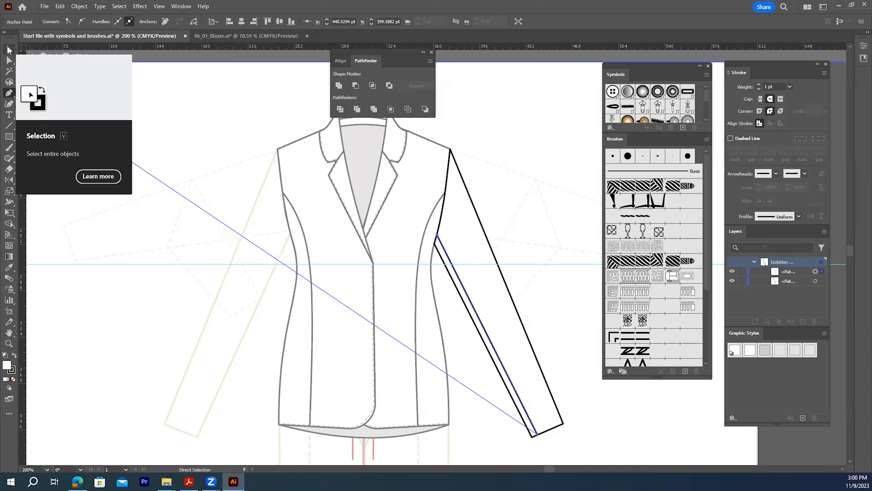
pyautogui.click(8, 49)
pyautogui.click(594, 413)
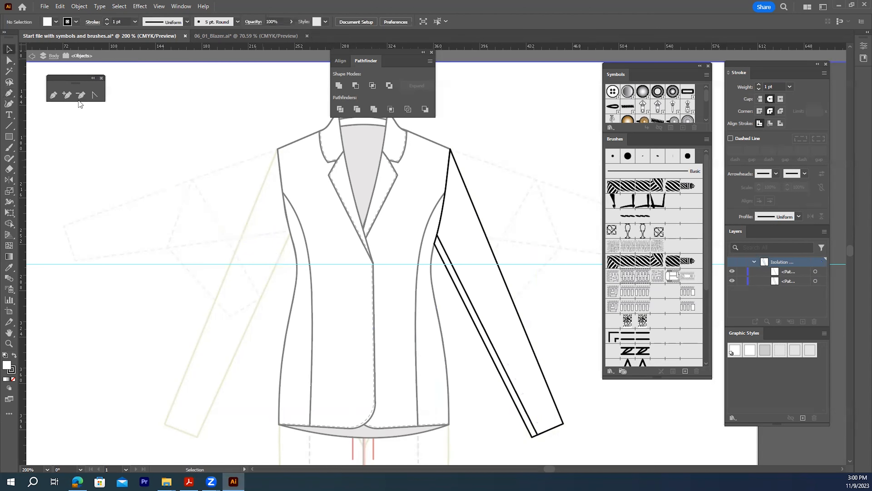
# - Draw a line across the sleeve just above its hem and apply the 0.25 pt dashed topstitch graphic style
pyautogui.click(53, 96)
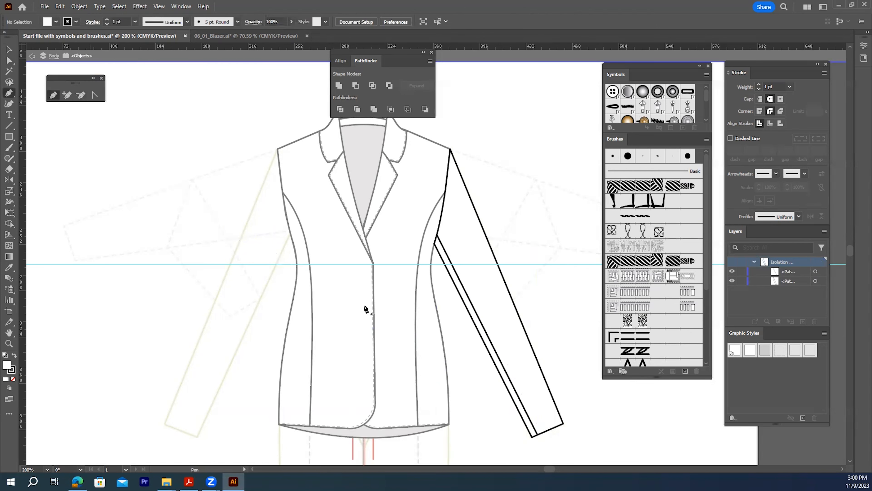
pyautogui.click(530, 433)
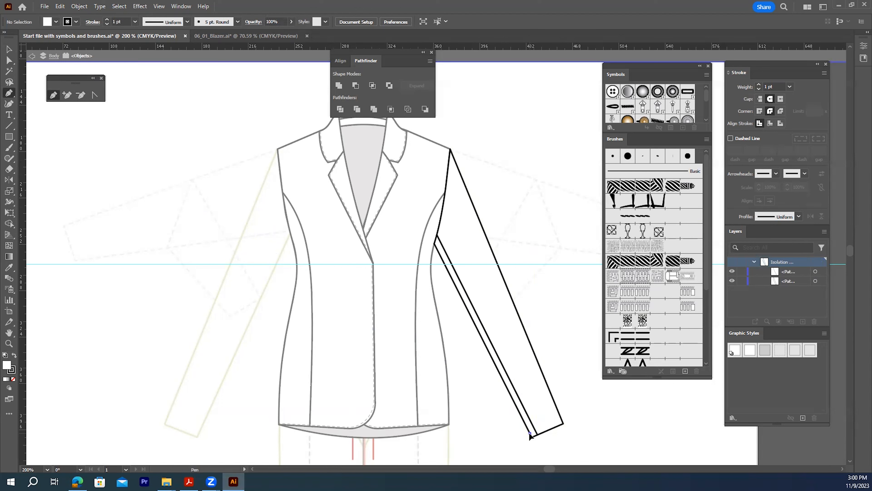
pyautogui.click(561, 419)
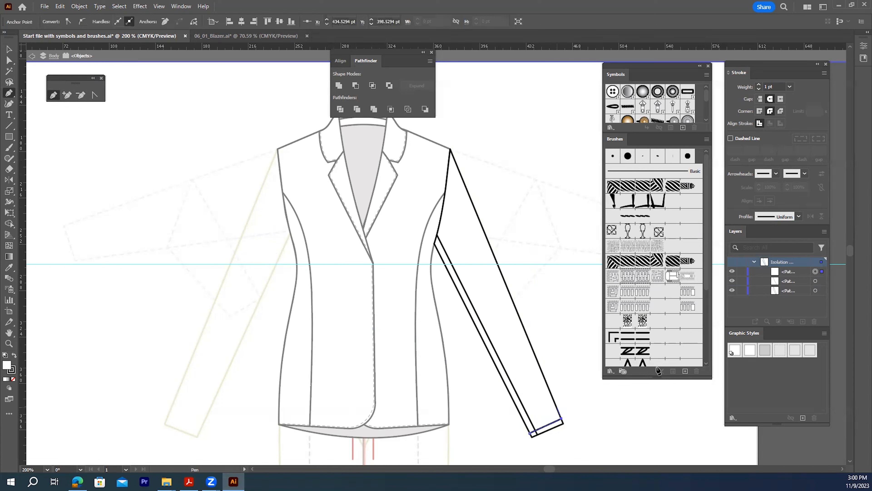
pyautogui.click(777, 353)
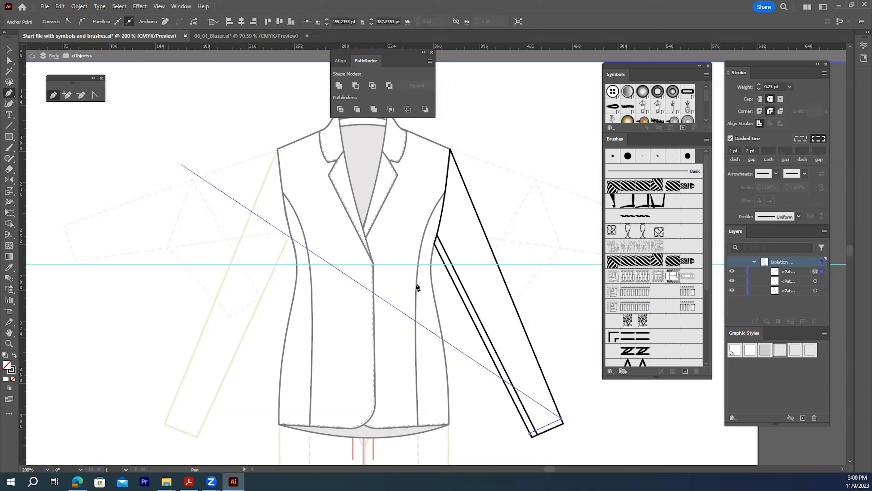
# - Deselect the sleeve's hem topstitch line and exit isolation mode
pyautogui.click(8, 51)
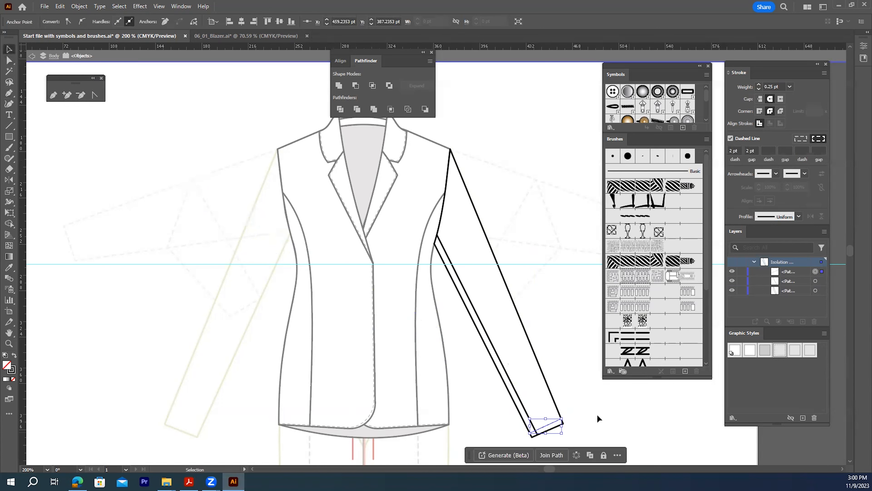
pyautogui.click(623, 435)
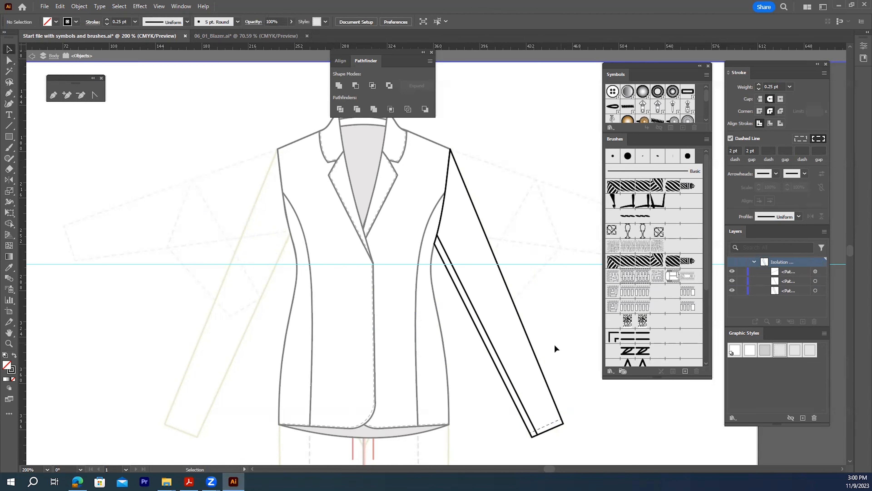
pyautogui.rightClick(491, 182)
pyautogui.click(510, 231)
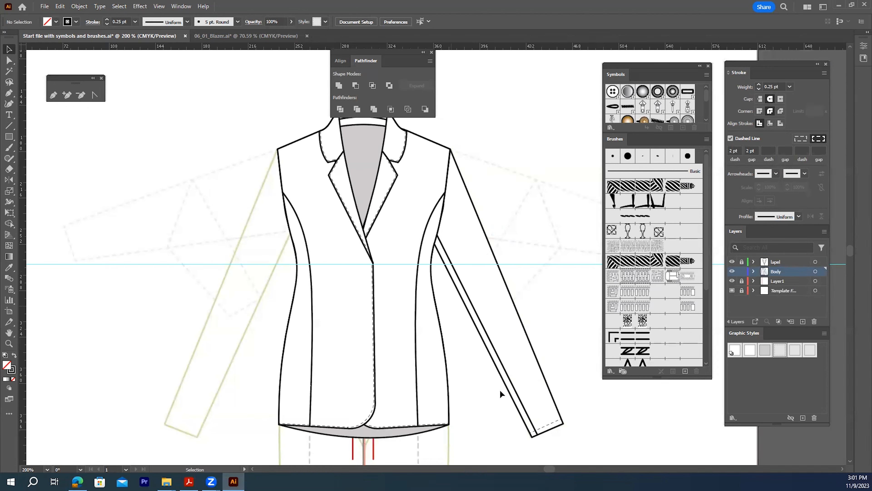
# - Select the sleeve shape with its seam and hem topstitch lines and group them
pyautogui.scroll(-2, 532, 389)
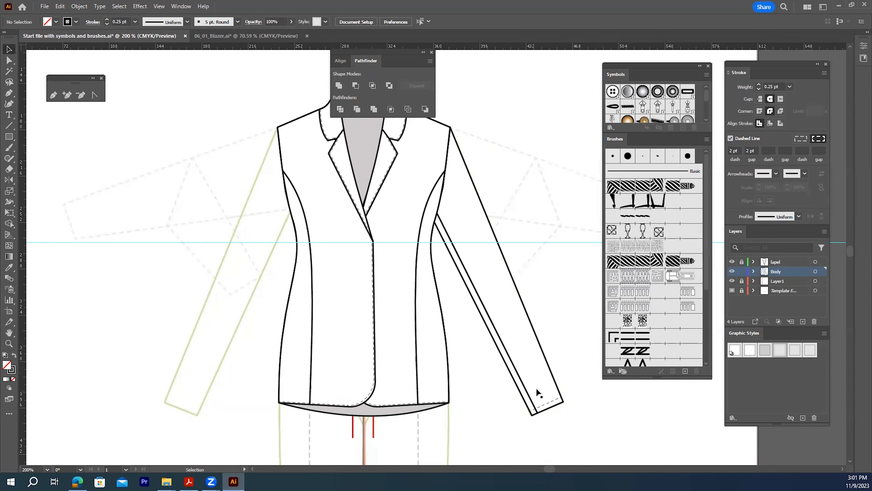
pyautogui.scroll(-2, 532, 418)
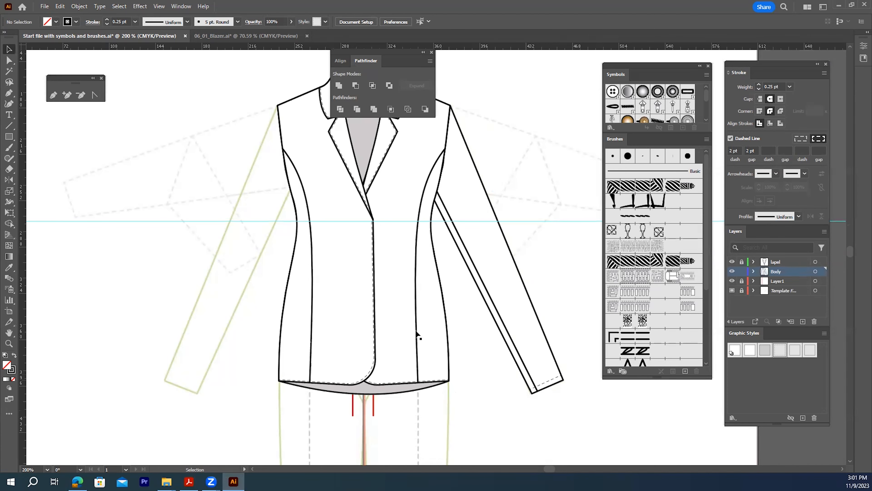
pyautogui.moveTo(575, 365); pyautogui.dragTo(580, 295)
pyautogui.rightClick(523, 333)
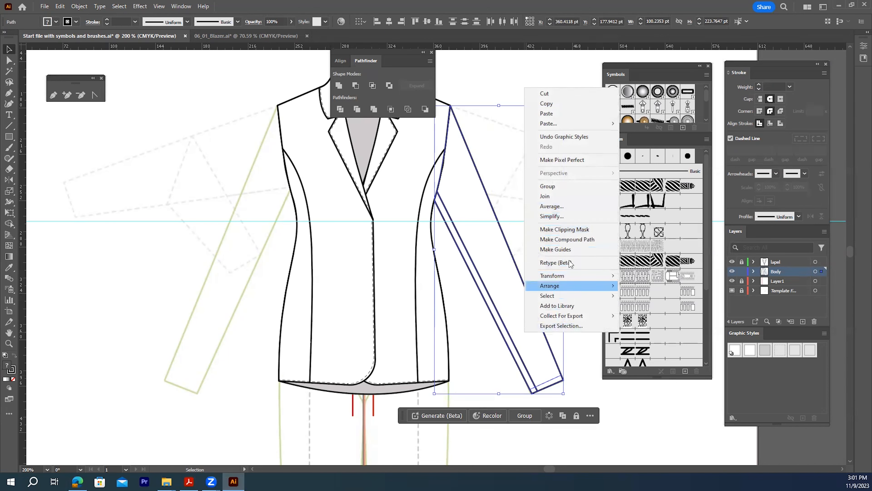
pyautogui.click(546, 186)
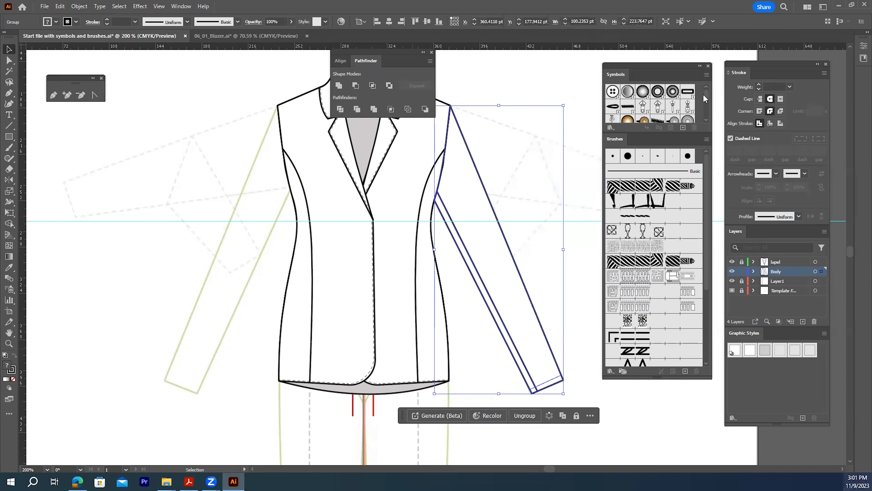
# - Reflect a copy of the sleeve group across the vertical axis at the template's center line to make the opposite sleeve
pyautogui.click(9, 181)
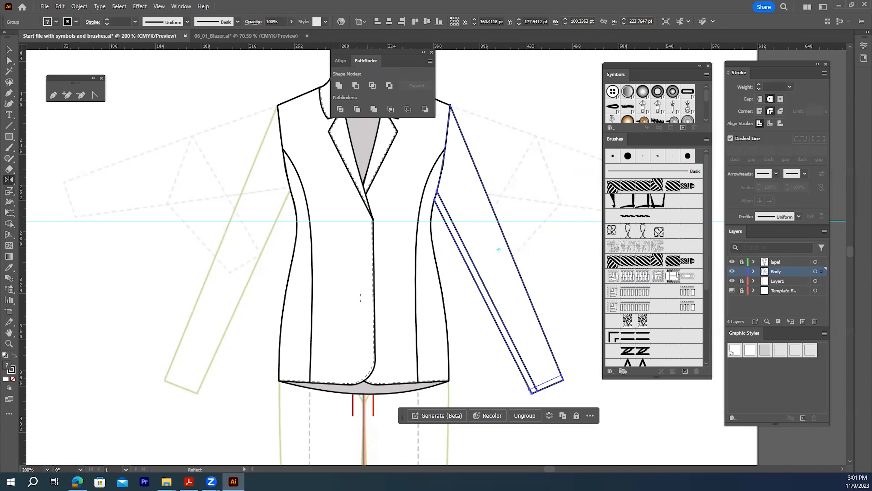
pyautogui.keyDown('alt'); pyautogui.click(364, 426); pyautogui.keyUp('alt')
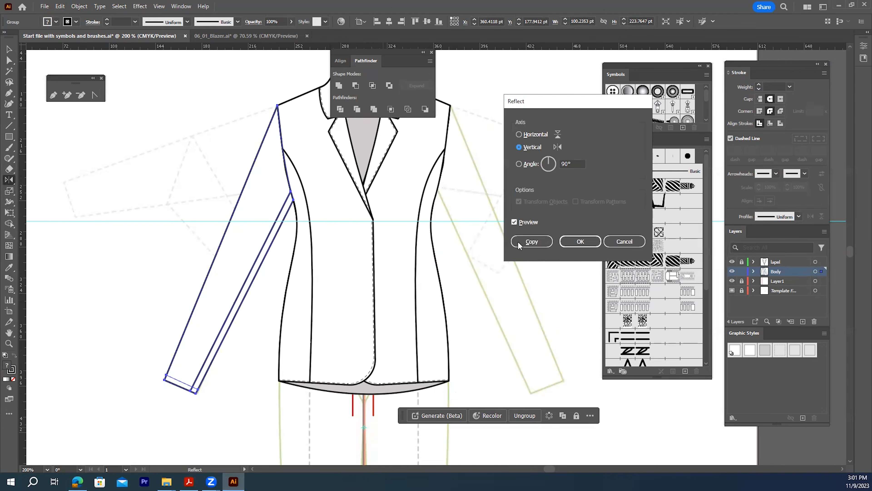
pyautogui.click(519, 242)
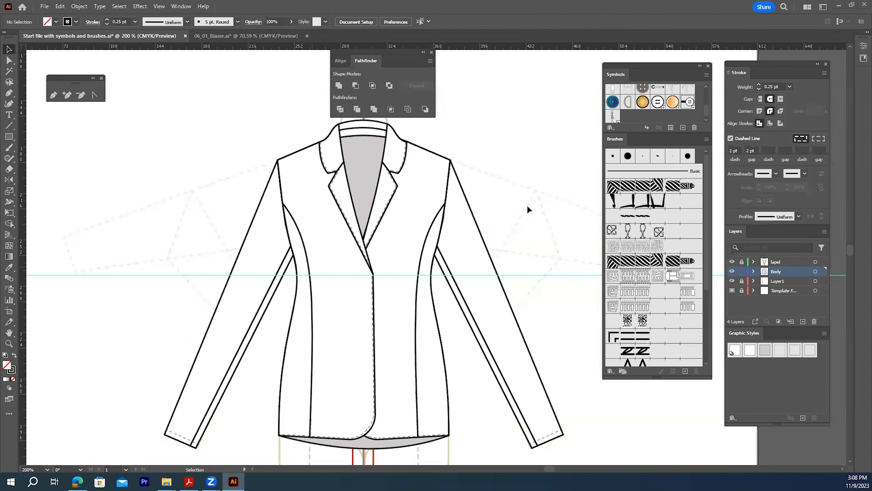
# - Apply the 0.25 pt dashed topstitch graphic style to the curved line across the inner back collar
pyautogui.scroll(3, 393, 194)
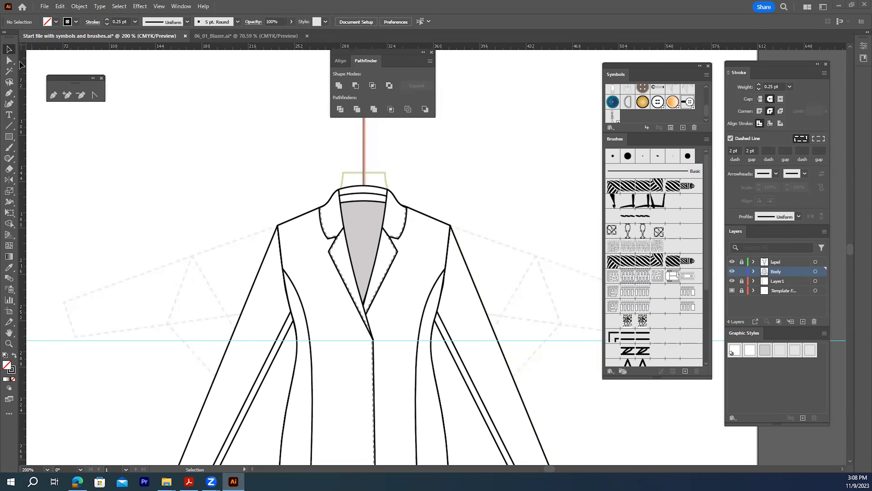
pyautogui.click(9, 61)
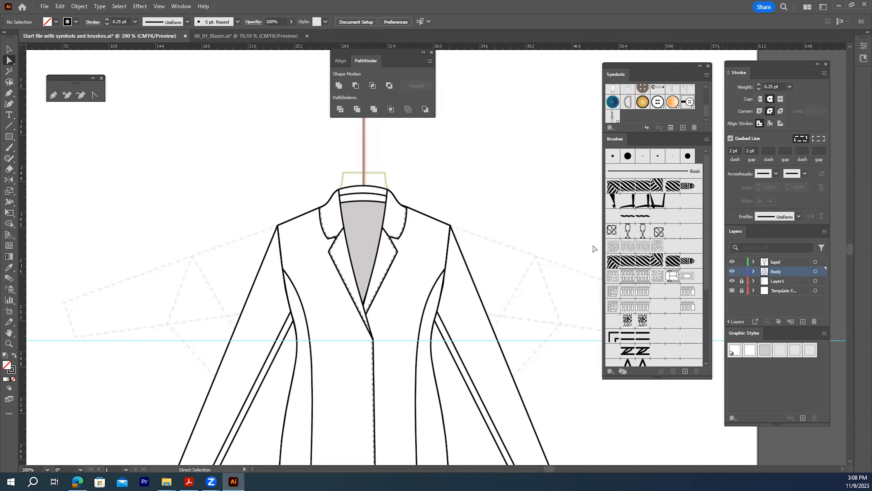
pyautogui.click(361, 196)
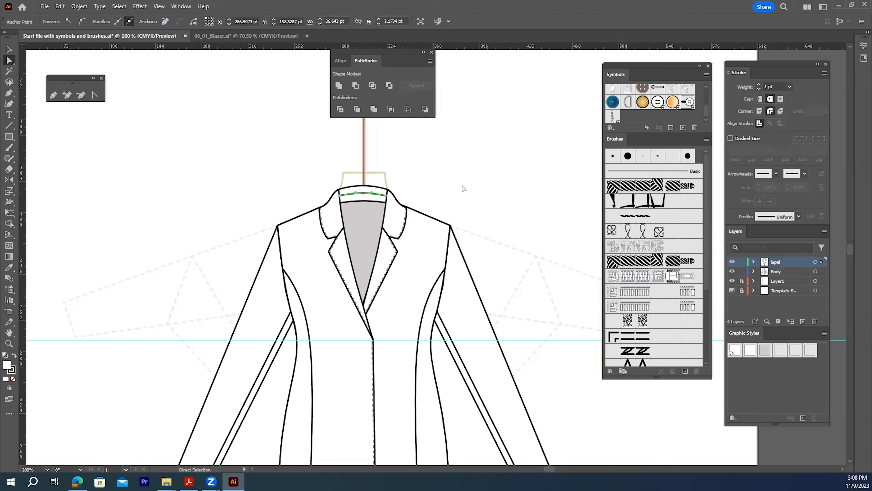
pyautogui.press('v')
pyautogui.press('a')
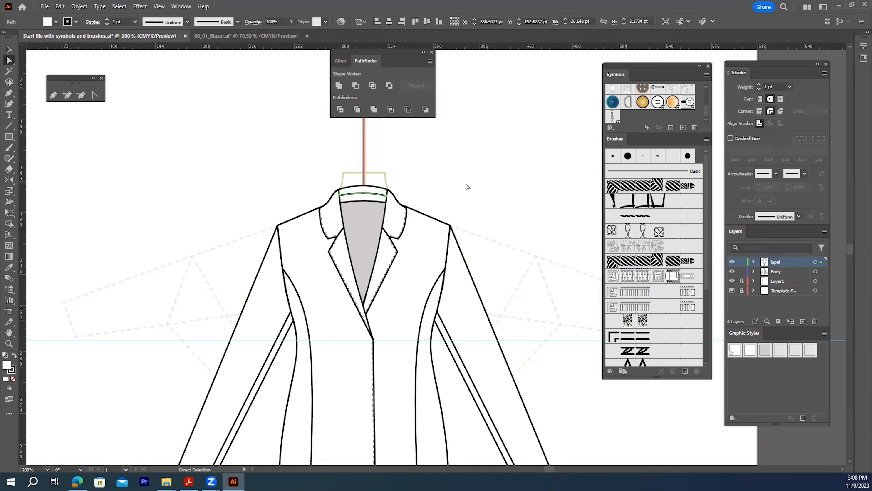
pyautogui.press('Down')
pyautogui.click(777, 354)
pyautogui.click(513, 184)
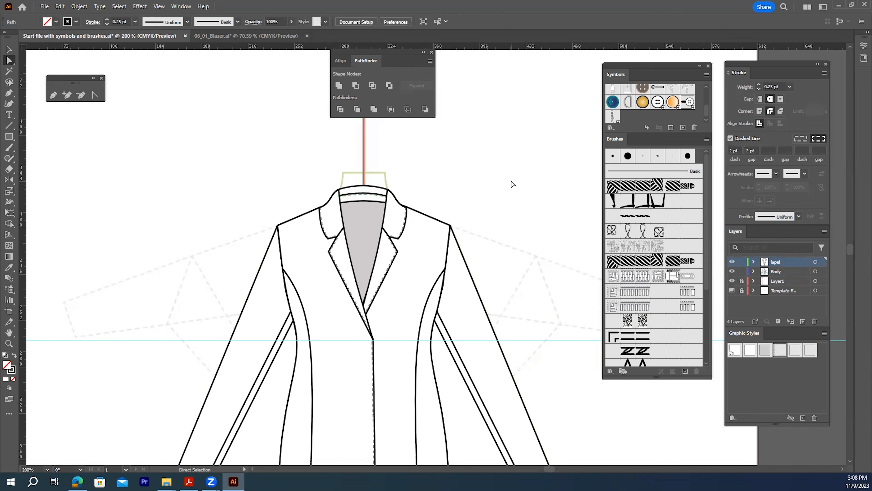
# - Pull a vertical ruler guide onto the blazer's center front
pyautogui.scroll(-4, 509, 222)
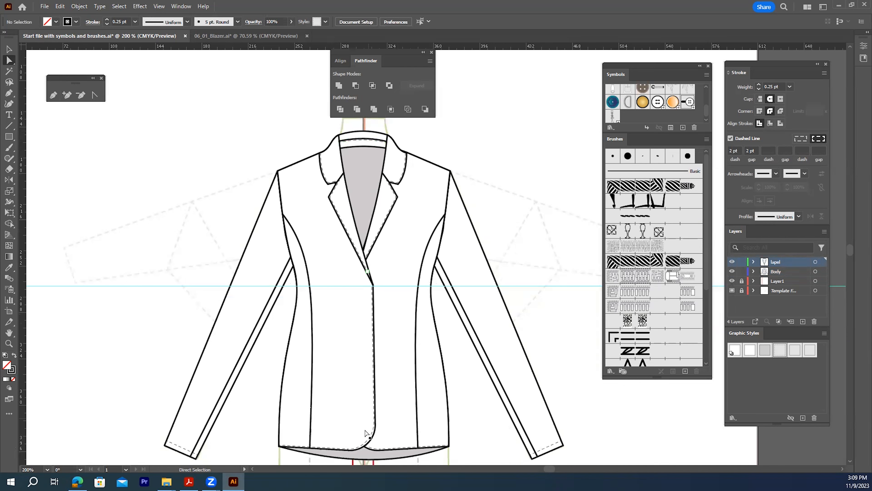
pyautogui.moveTo(24, 237); pyautogui.dragTo(365, 258)
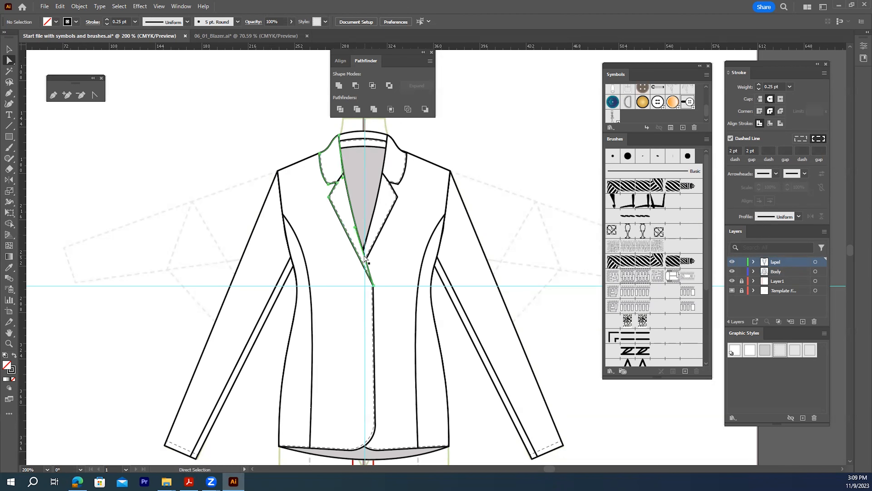
pyautogui.click(365, 262)
pyautogui.click(365, 262)
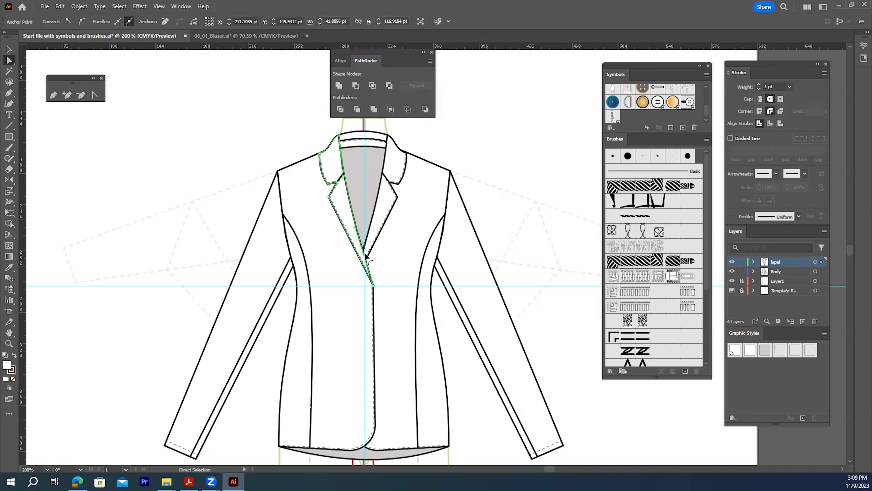
# - Unlock the guides and shift the vertical guide exactly onto the template's center front line
pyautogui.scroll(-3, 364, 296)
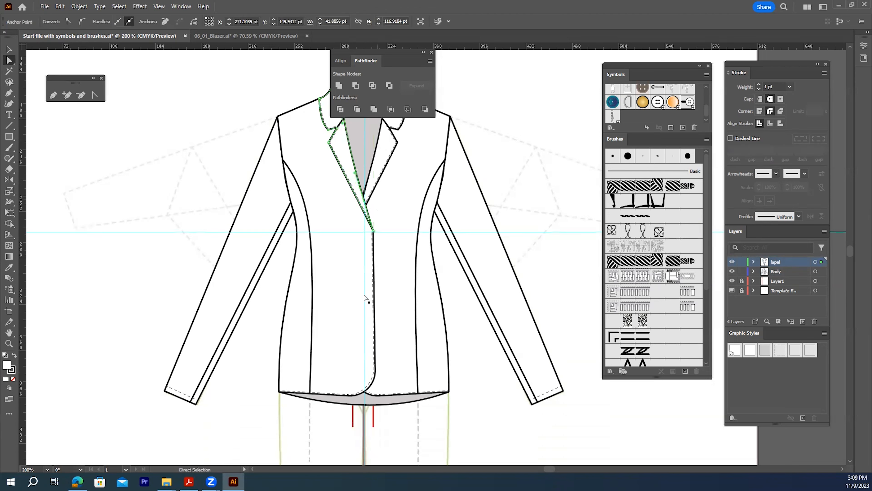
pyautogui.click(365, 430)
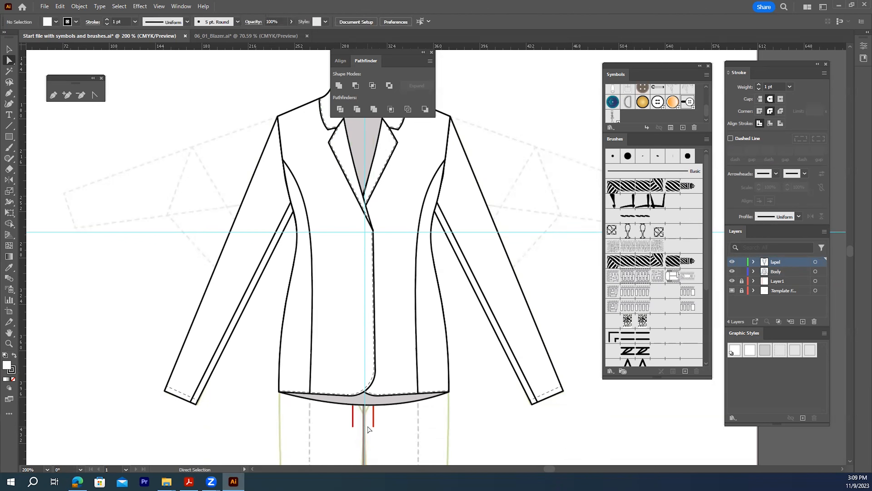
pyautogui.rightClick(365, 431)
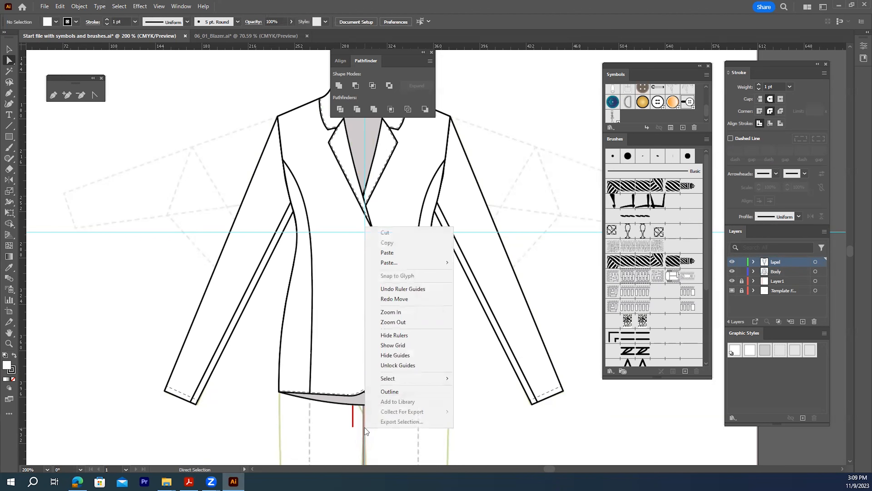
pyautogui.click(392, 366)
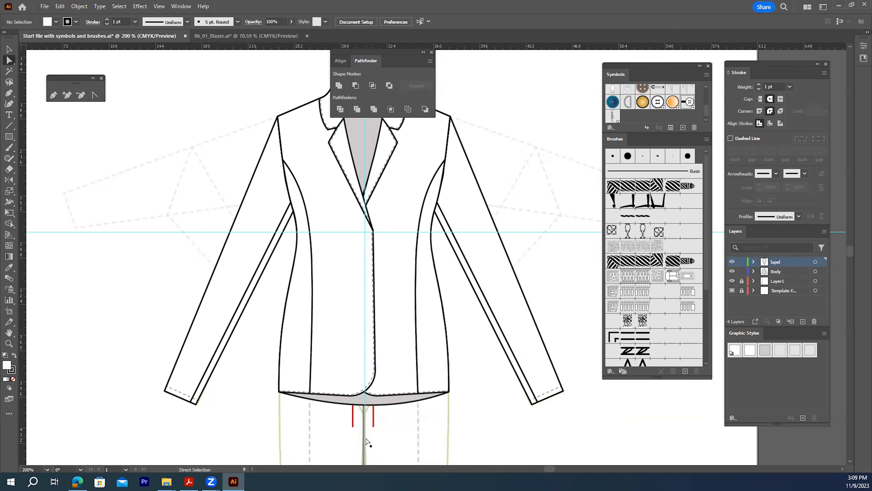
pyautogui.moveTo(365, 439); pyautogui.dragTo(364, 440)
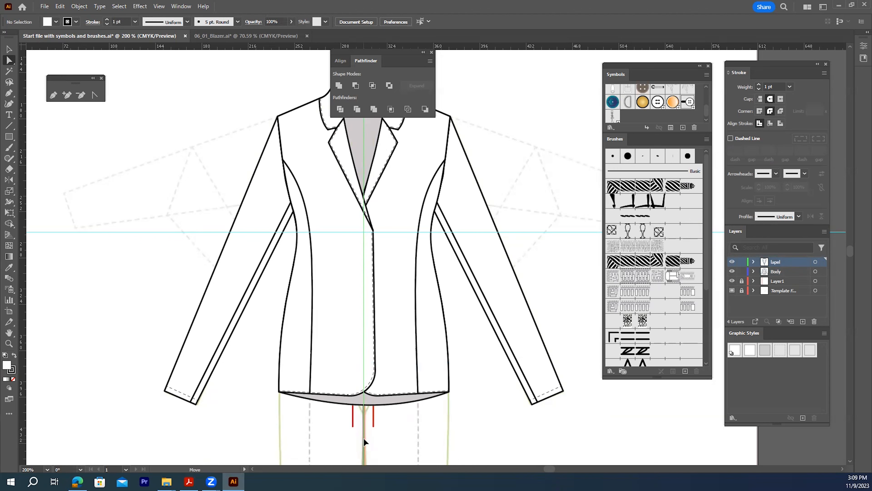
pyautogui.moveTo(363, 437); pyautogui.dragTo(363, 438)
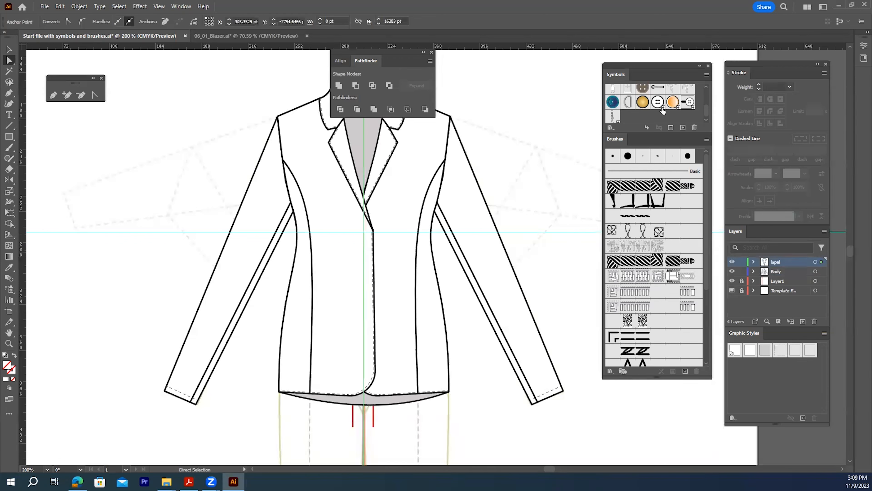
# - Place an instance of the "button with hole" symbol where the vertical center guide meets the horizontal guide at the lapel break point
pyautogui.scroll(2, 706, 113)
pyautogui.scroll(-2, 706, 113)
pyautogui.moveTo(689, 102); pyautogui.dragTo(363, 231)
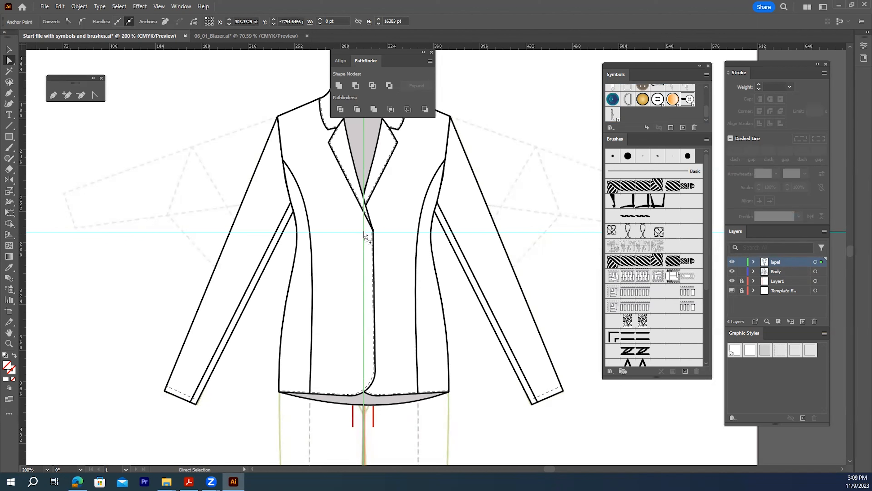
pyautogui.moveTo(365, 234); pyautogui.dragTo(365, 234)
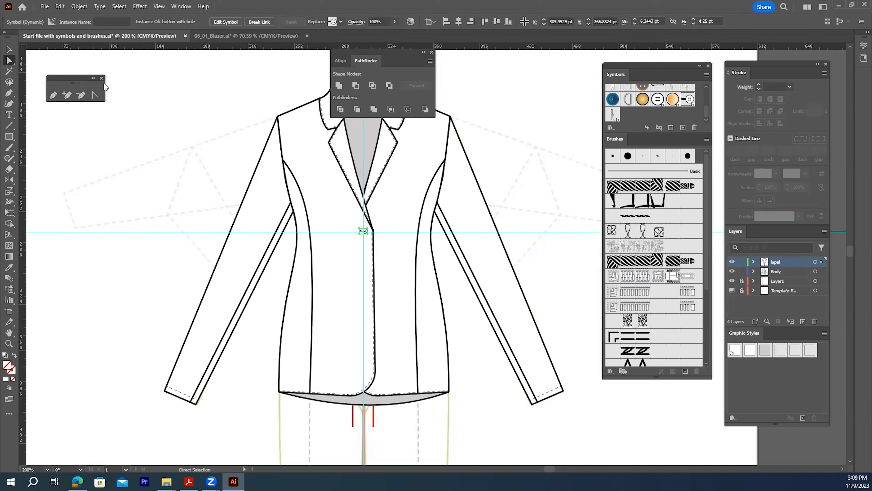
# - Enlarge the button symbol to about 9.85 by 6.7 pt and position its button on the center front guide
pyautogui.click(11, 51)
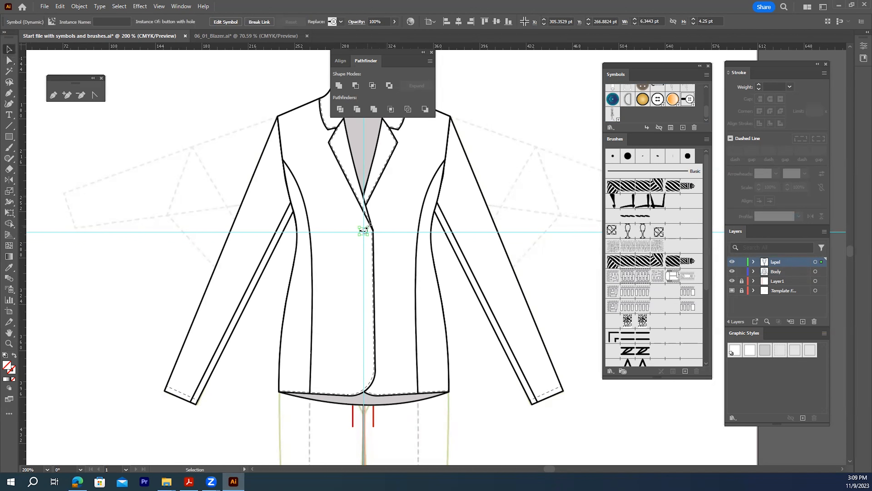
pyautogui.press('shift')
pyautogui.moveTo(366, 228)
pyautogui.mouseDown()
pyautogui.moveTo(374, 221)
pyautogui.moveTo(365, 232)
pyautogui.mouseUp()
pyautogui.press('Right')
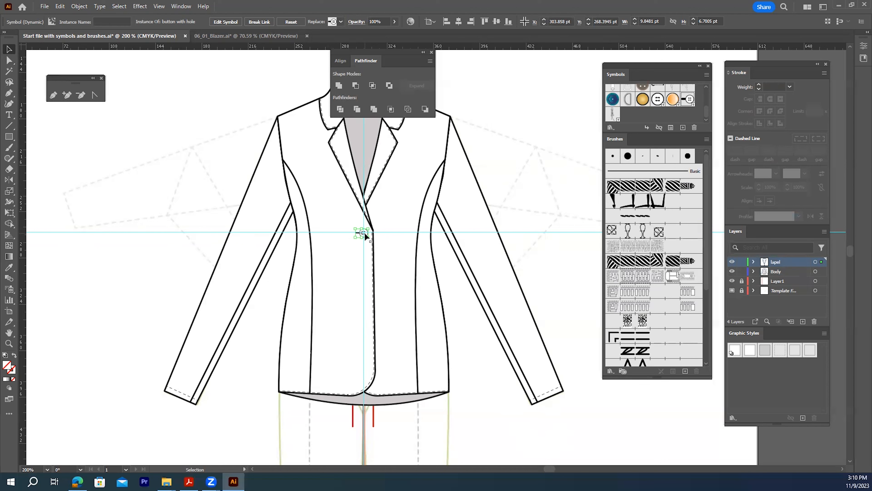
# - Duplicate the button symbol straight down the center front guide, placing one copy just above the hem and another in between
pyautogui.press('a')
pyautogui.press('v')
pyautogui.moveTo(366, 237); pyautogui.dragTo(365, 255)
pyautogui.moveTo(362, 295); pyautogui.dragTo(367, 337)
pyautogui.moveTo(368, 352); pyautogui.dragTo(368, 353)
pyautogui.moveTo(366, 237); pyautogui.dragTo(366, 258)
pyautogui.hotkey('ctrl', 'z')
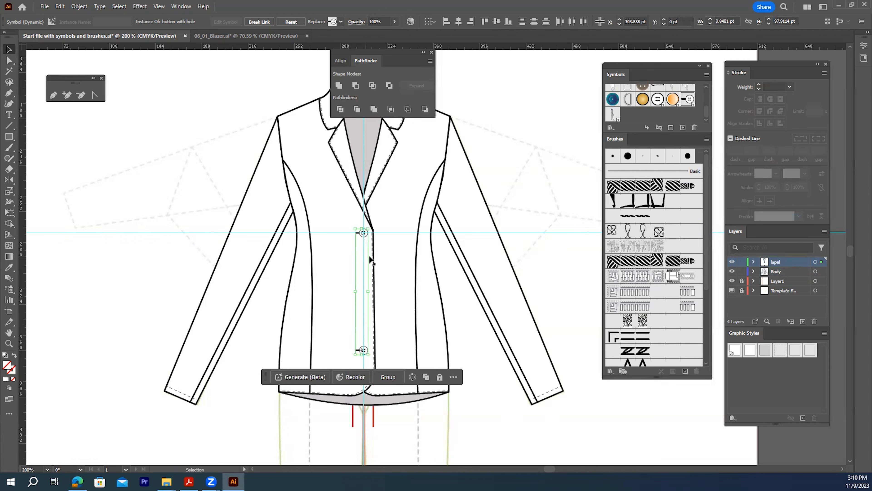
pyautogui.click(539, 237)
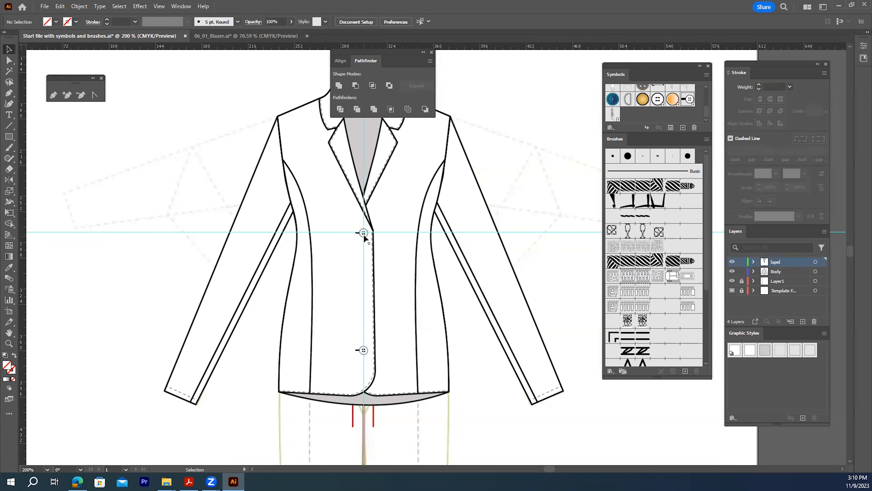
pyautogui.moveTo(364, 235); pyautogui.dragTo(365, 304)
# - Select all three button symbols and distribute them evenly in the vertical direction
pyautogui.click(363, 234)
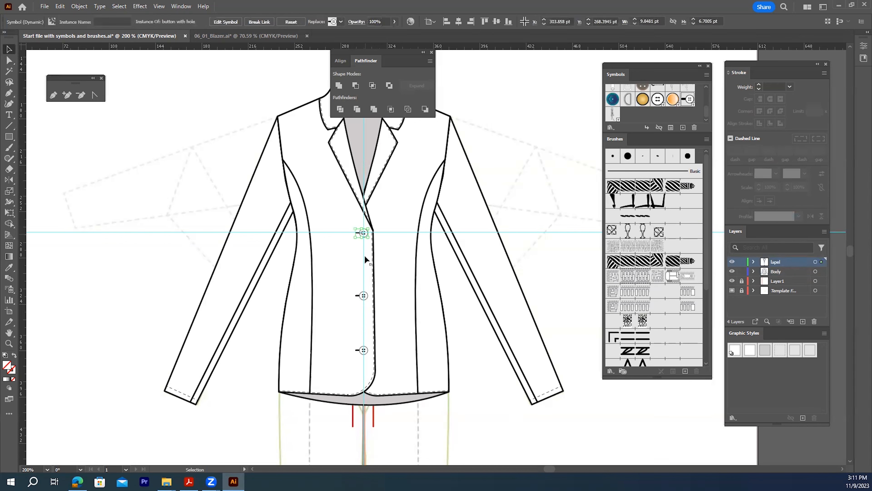
pyautogui.keyDown('shift'); pyautogui.click(366, 292); pyautogui.keyUp('shift')
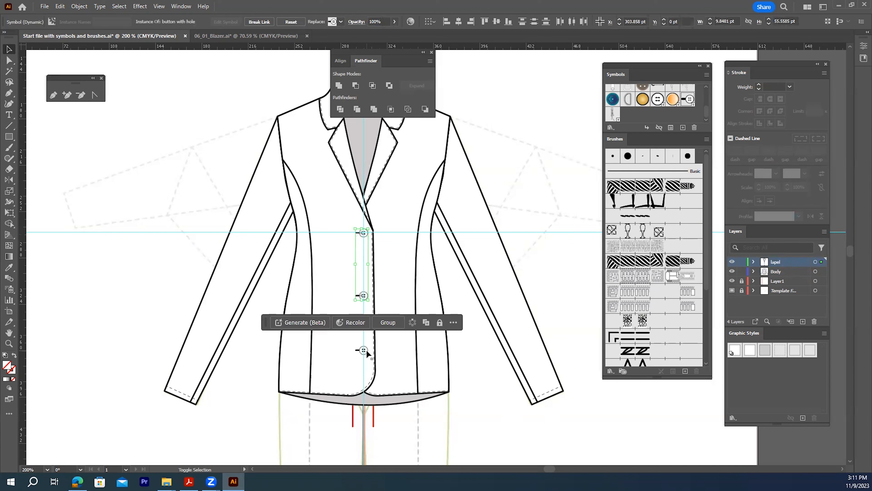
pyautogui.keyDown('shift'); pyautogui.click(364, 350); pyautogui.keyUp('shift')
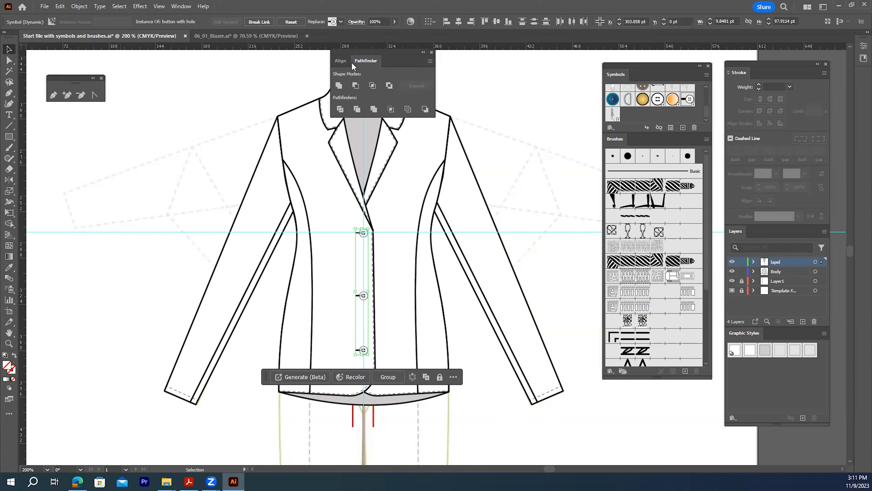
pyautogui.click(337, 61)
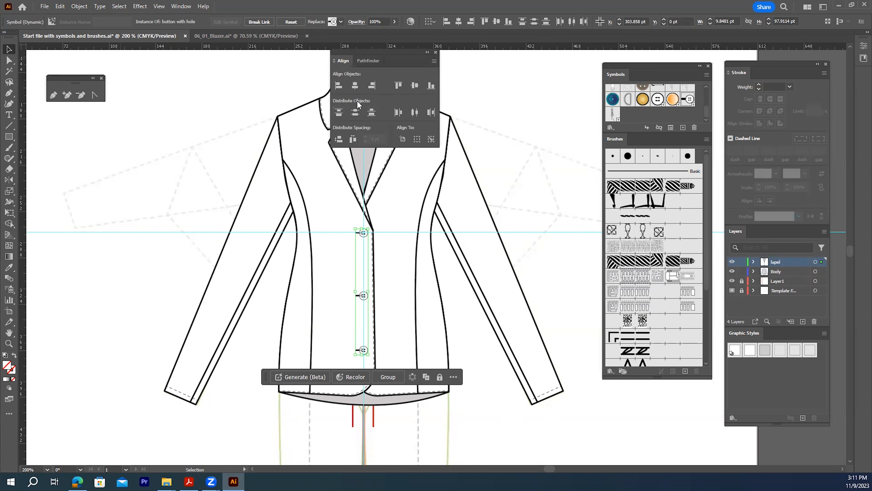
pyautogui.click(338, 113)
pyautogui.click(466, 85)
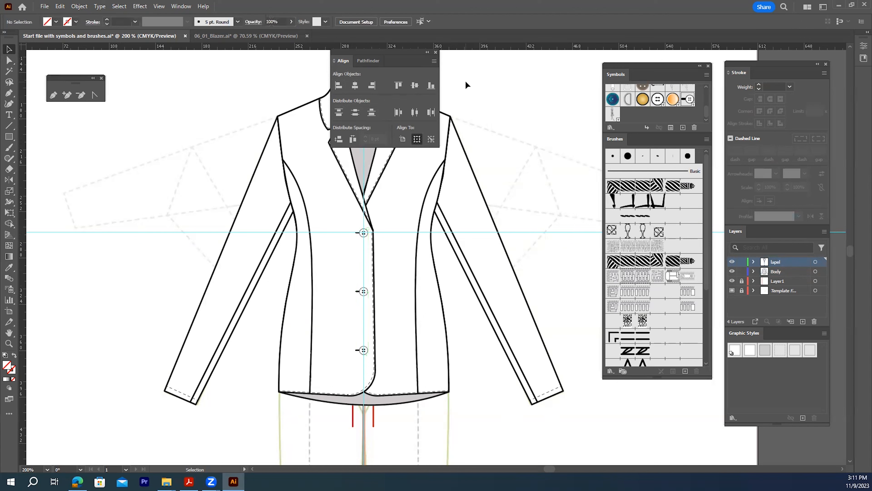
# - Lock the lapel layer and draw a chest pocket rectangle about 31.4 by 7.4 pt on the Body layer, with default white fill and black stroke
pyautogui.click(436, 52)
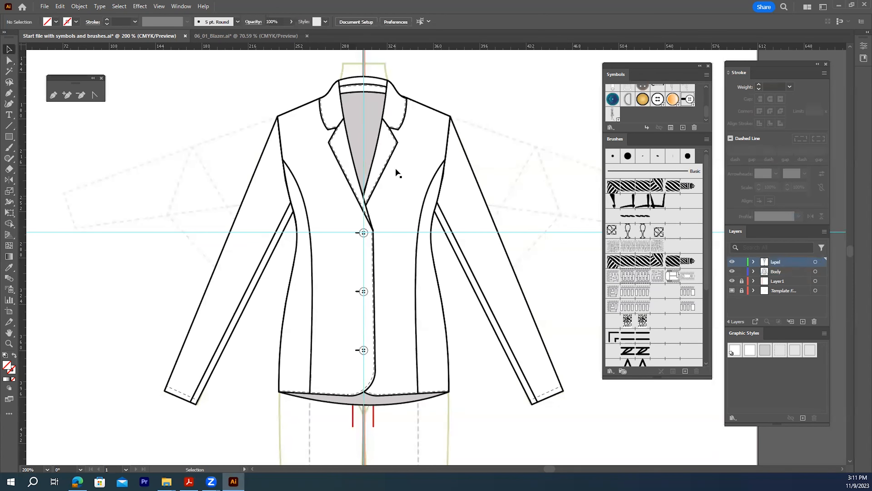
pyautogui.click(10, 136)
pyautogui.click(741, 262)
pyautogui.click(782, 270)
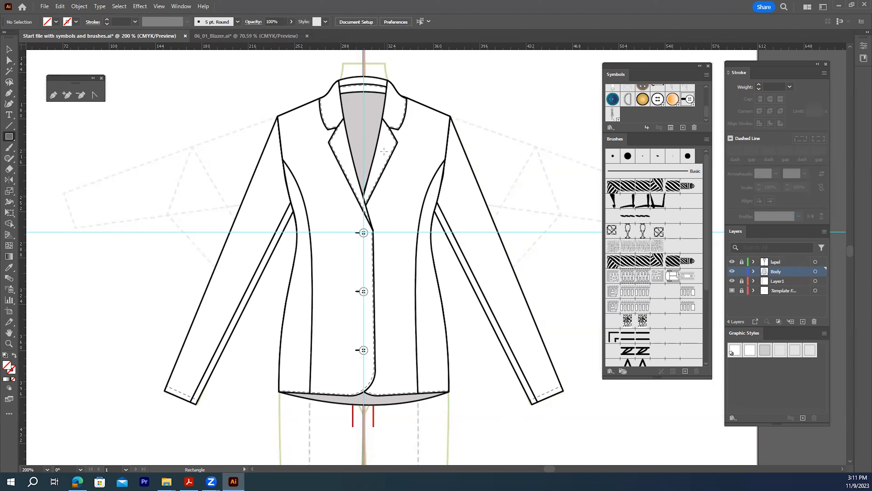
pyautogui.moveTo(385, 154); pyautogui.dragTo(425, 164)
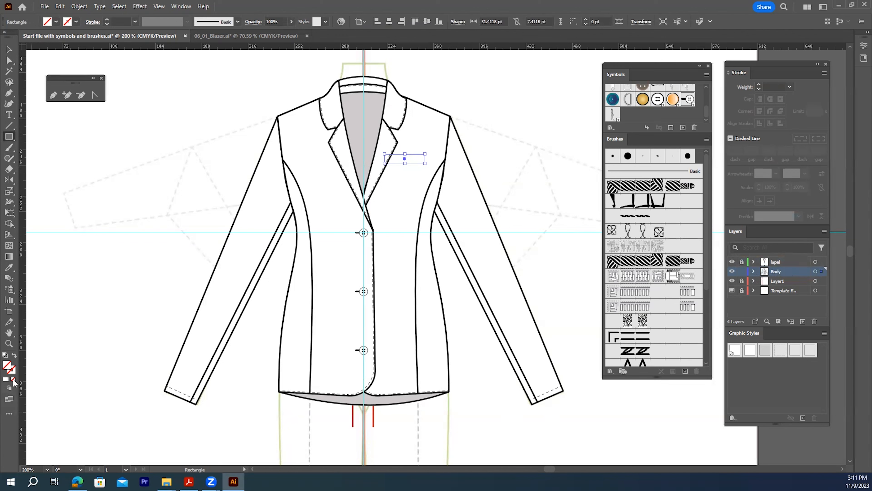
pyautogui.press('d')
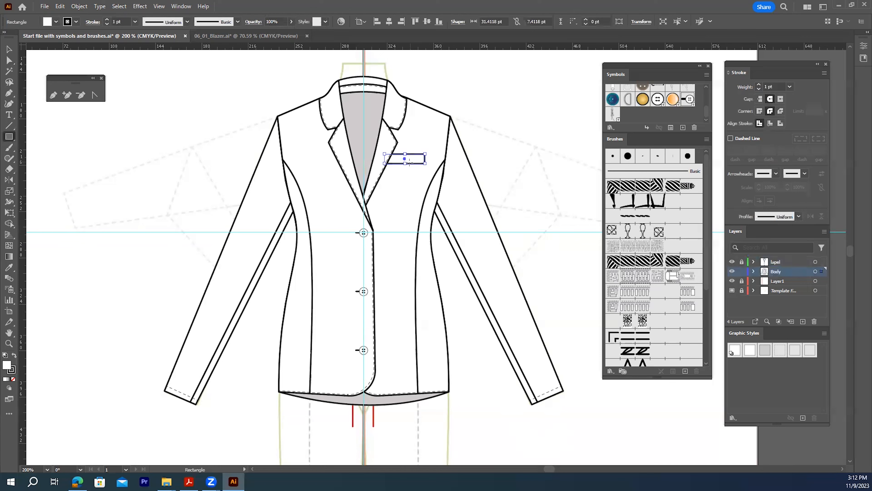
# - Reduce the chest pocket's height from its lower edge and move it slightly toward the lapel and down
pyautogui.moveTo(405, 164); pyautogui.dragTo(404, 159)
pyautogui.click(8, 48)
pyautogui.click(532, 160)
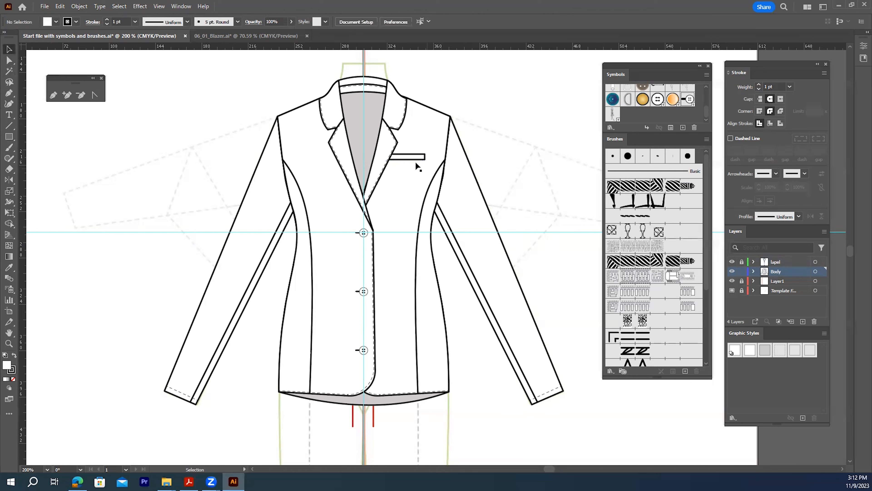
pyautogui.moveTo(407, 158); pyautogui.dragTo(402, 160)
pyautogui.click(516, 187)
# - Draw a lower pocket rectangle across the right-hand princess seam above the hem and enlarge it to about 35.6 by 7.1 pt
pyautogui.click(9, 137)
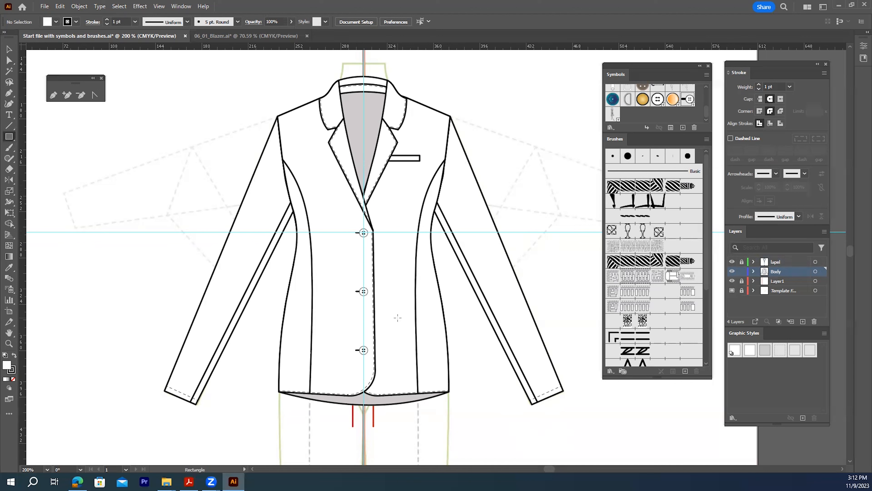
pyautogui.moveTo(402, 316); pyautogui.dragTo(444, 323)
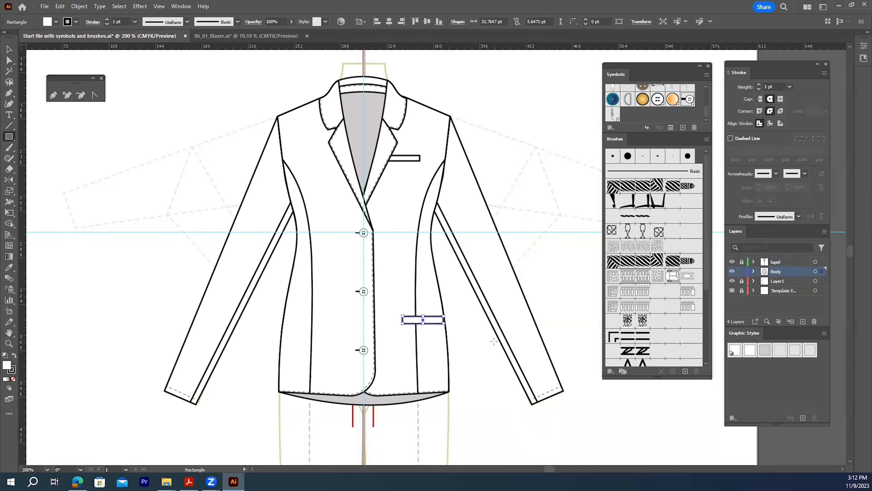
pyautogui.moveTo(401, 321); pyautogui.dragTo(397, 325)
# - Slant the lower pocket's short ends by shifting its bottom edge 1 pt toward the side seam
pyautogui.click(9, 60)
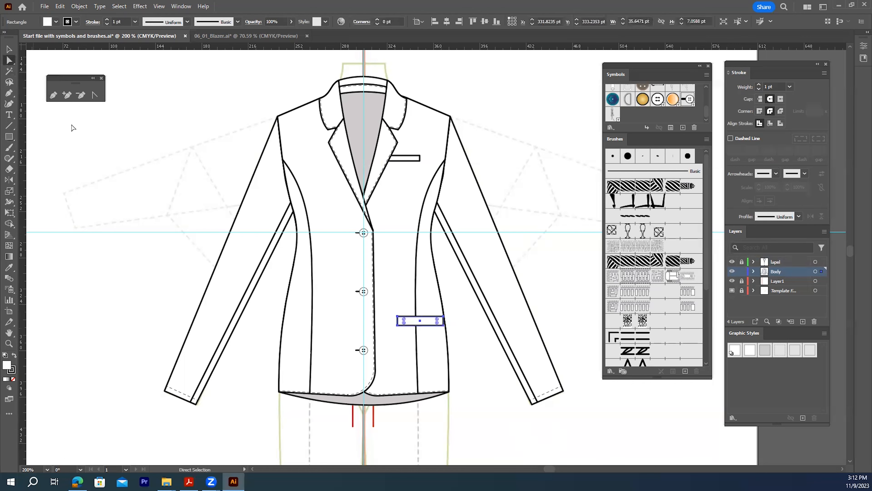
pyautogui.click(481, 334)
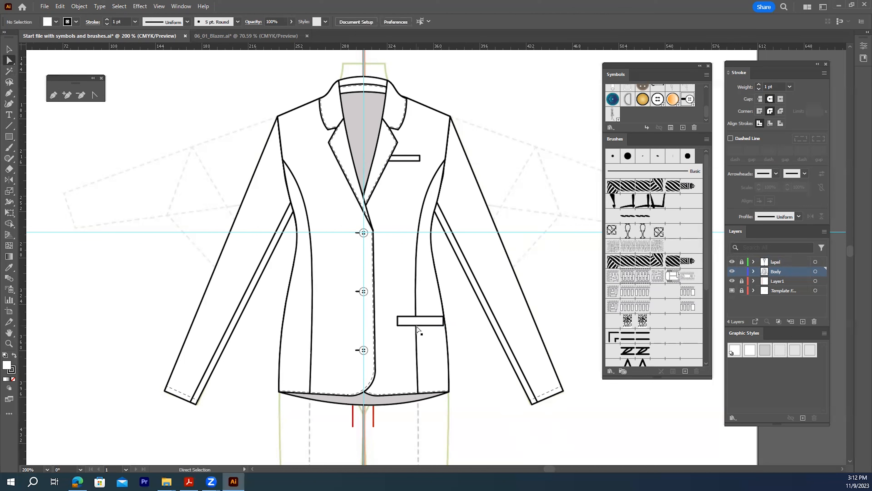
pyautogui.click(417, 327)
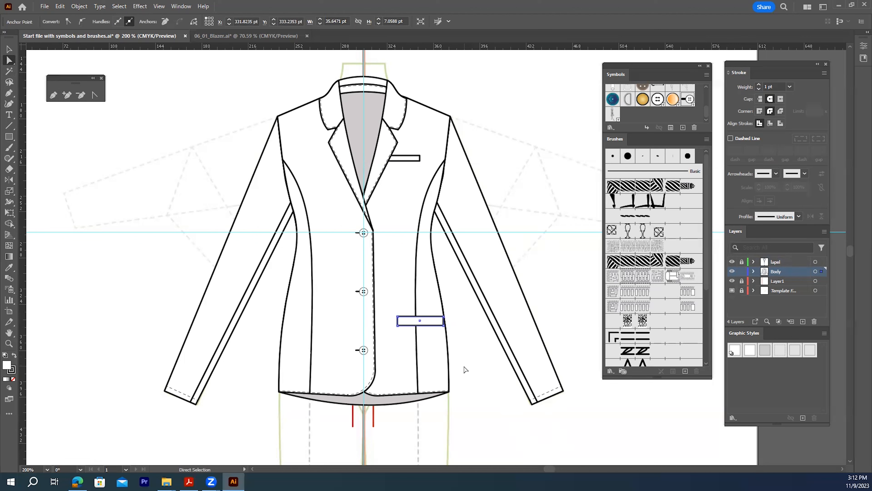
pyautogui.press('Right')
pyautogui.click(462, 346)
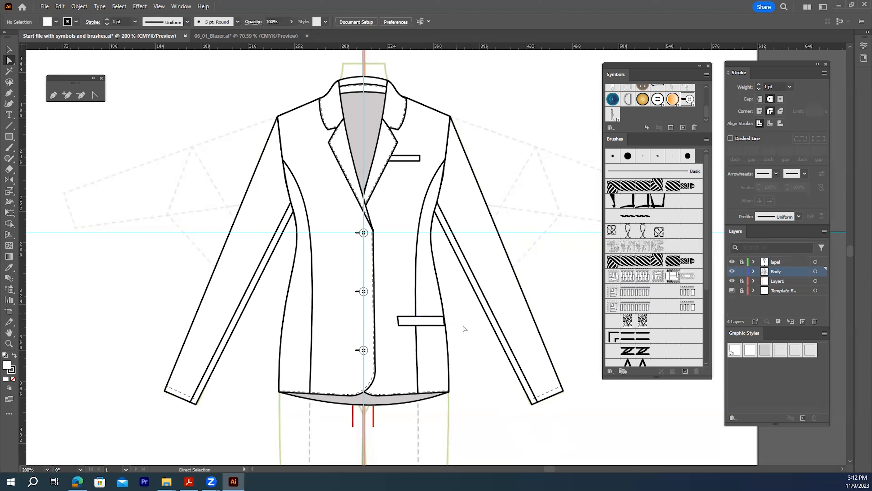
# - Create an inset offset path of the lower pocket and give it the 0.25 pt dashed topstitch graphic style
pyautogui.click(433, 320)
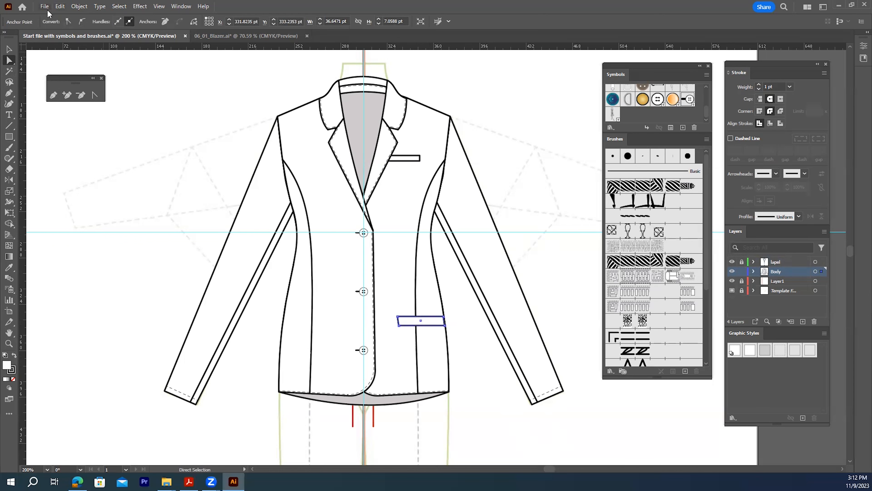
pyautogui.click(74, 7)
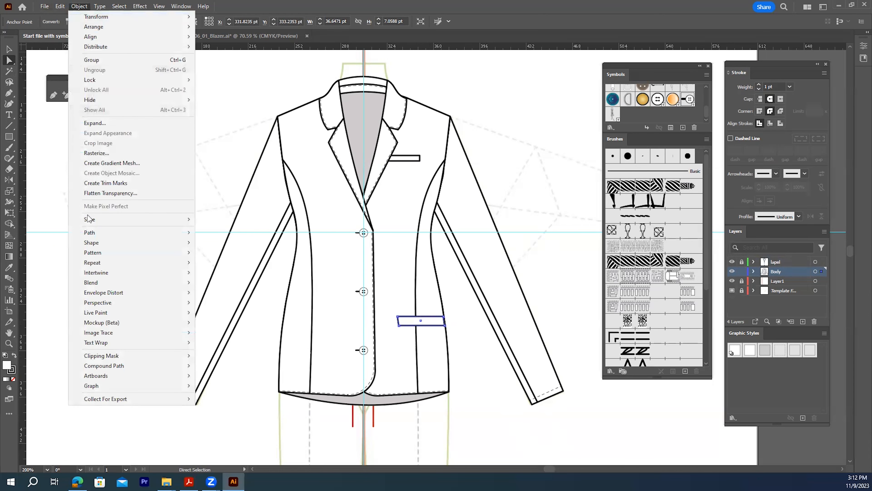
pyautogui.moveTo(160, 234)
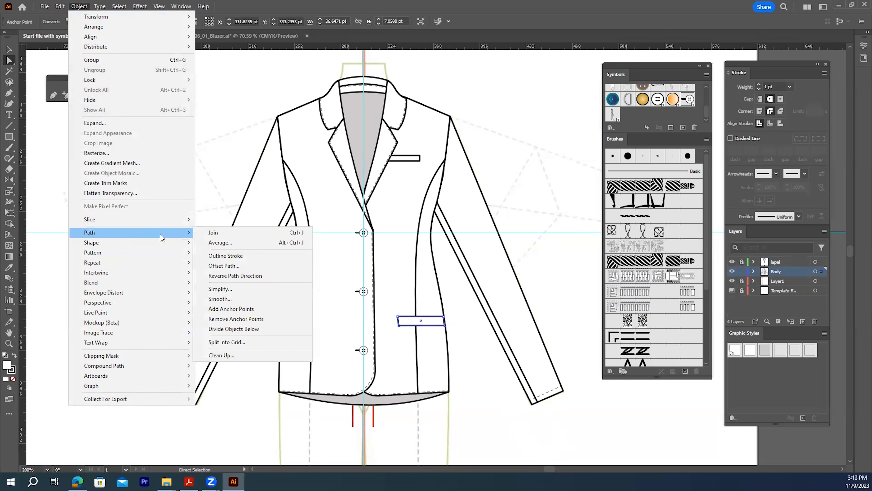
pyautogui.click(224, 266)
pyautogui.click(529, 277)
pyautogui.click(779, 349)
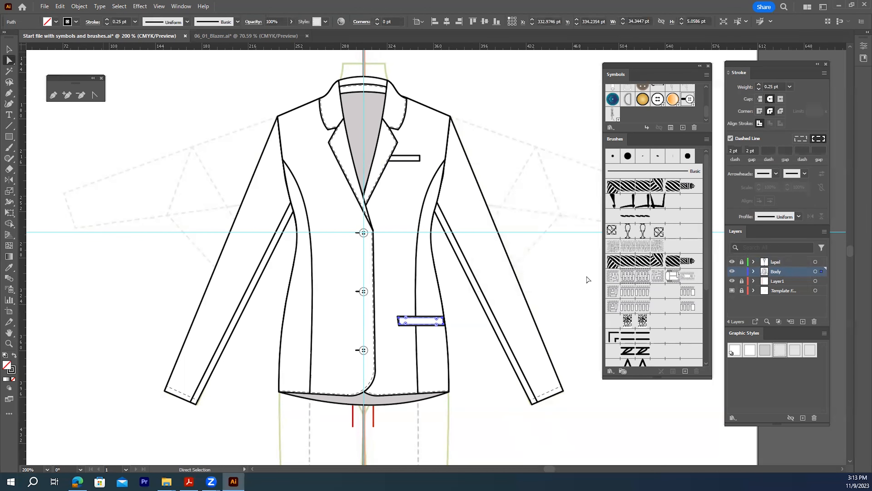
pyautogui.click(551, 270)
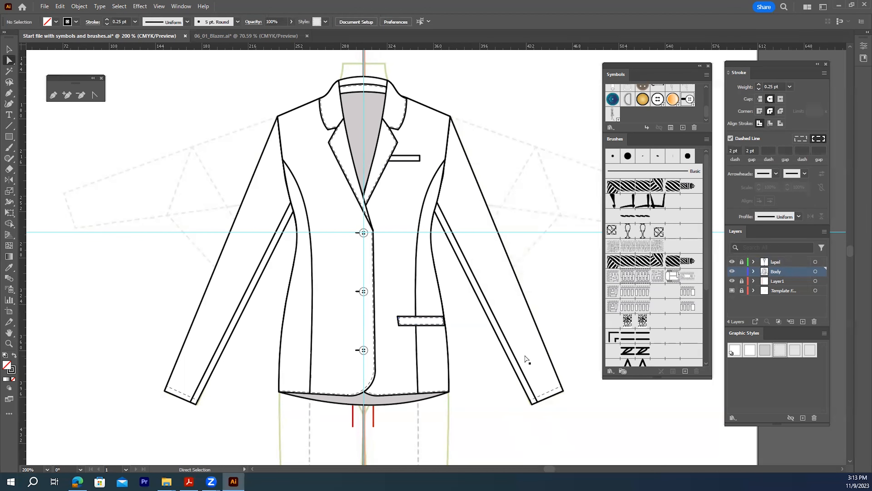
# - Delete the short end segments of the lower pocket's topstitching, keeping only the upper and lower stitch lines
pyautogui.click(400, 322)
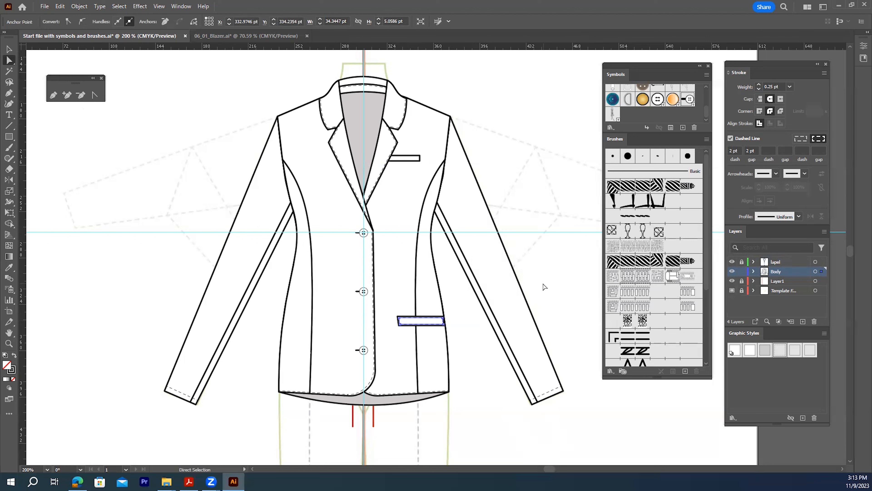
pyautogui.press('Delete')
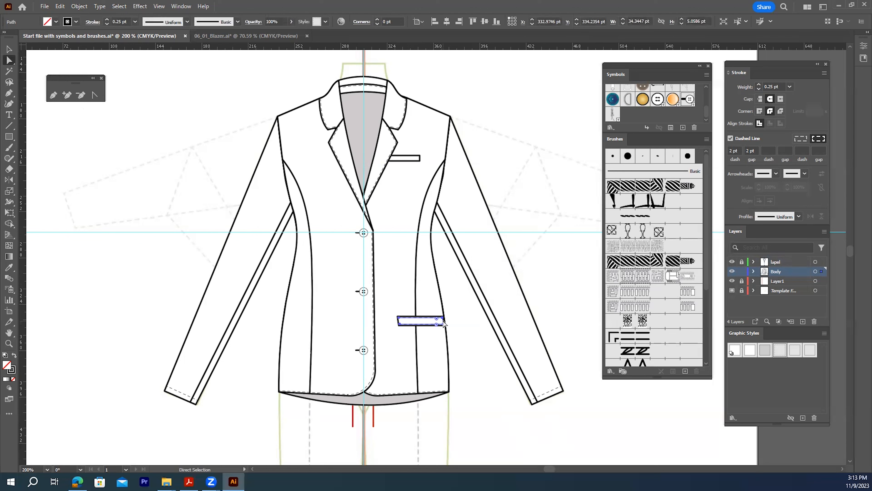
pyautogui.press('Delete')
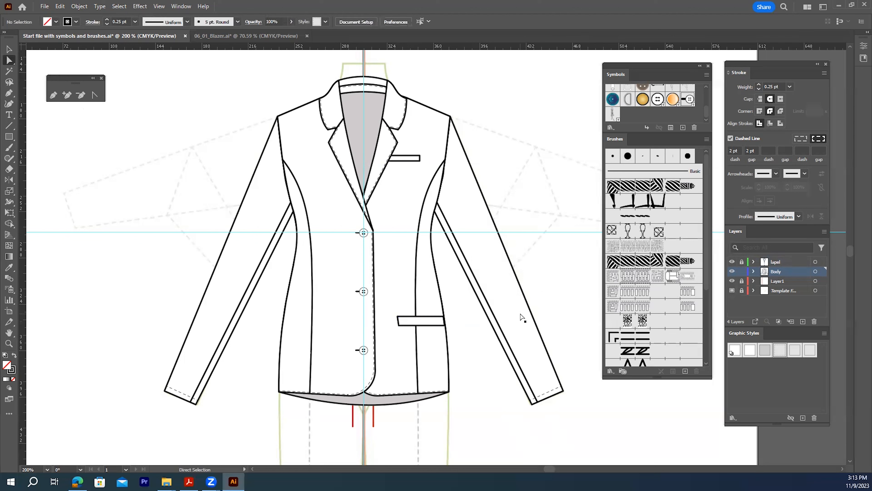
pyautogui.click(444, 323)
pyautogui.click(559, 286)
pyautogui.click(9, 51)
pyautogui.doubleClick(432, 320)
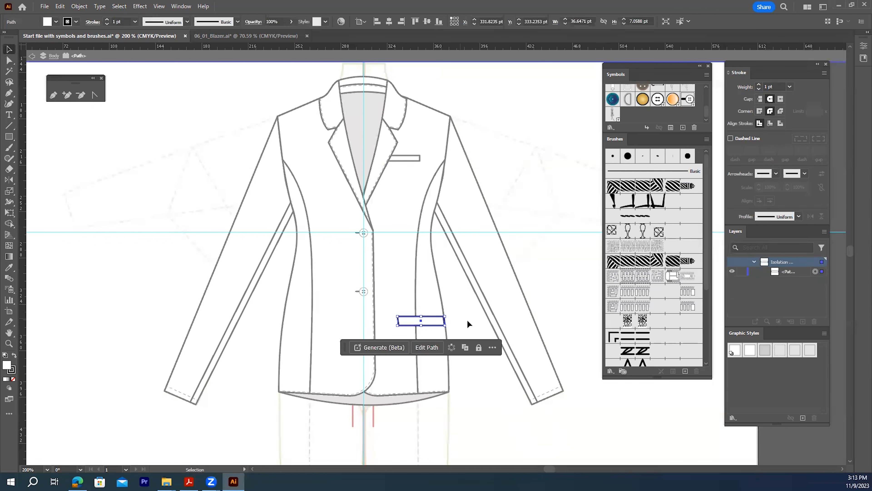
pyautogui.click(495, 257)
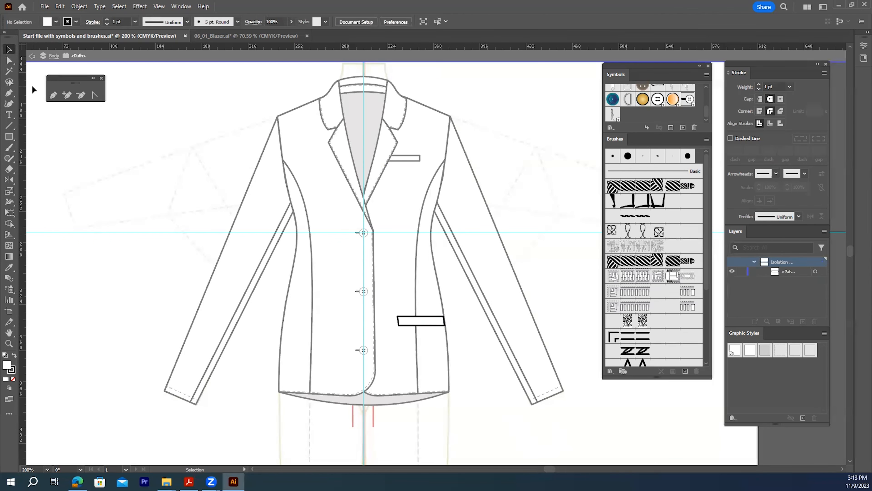
pyautogui.doubleClick(199, 213)
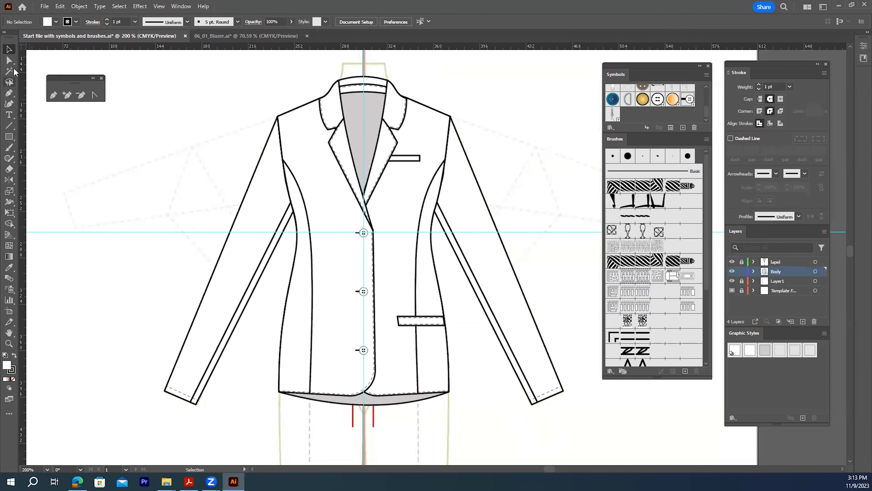
# - Select the lower pocket outline with both stitch lines and rotate them slightly clockwise about the pocket's upper inner corner
pyautogui.click(9, 61)
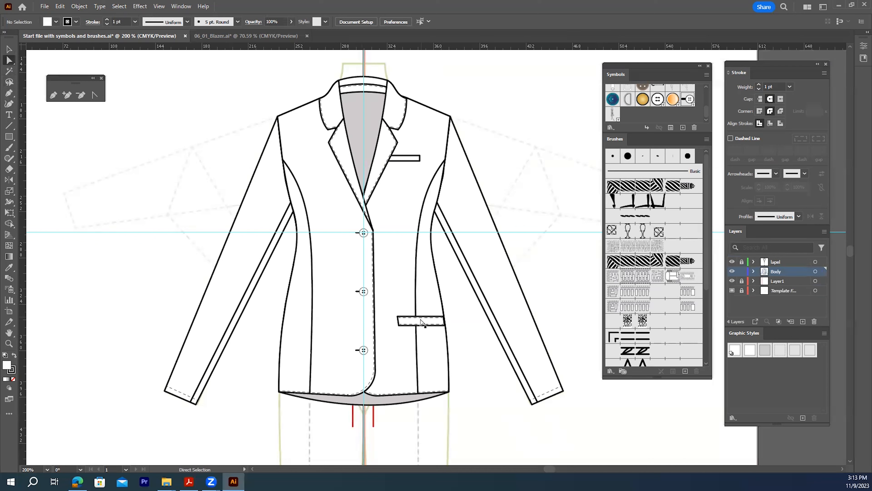
pyautogui.moveTo(10, 62); pyautogui.dragTo(44, 71)
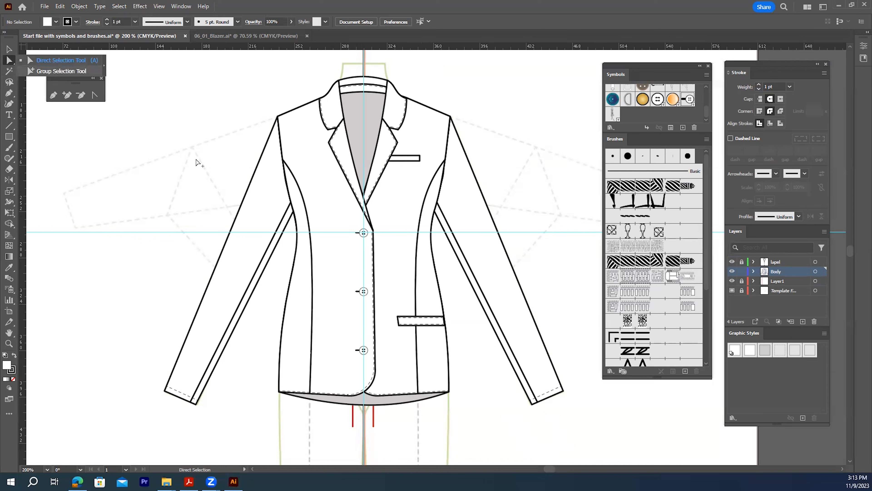
pyautogui.click(421, 320)
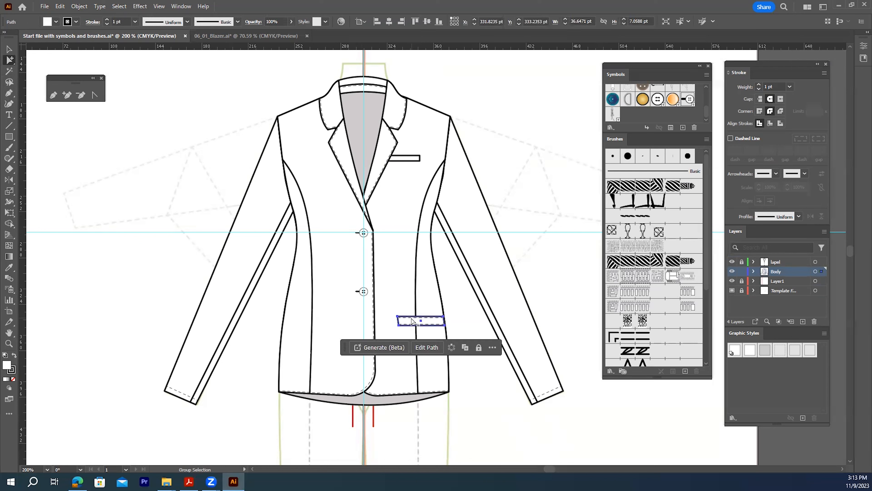
pyautogui.click(412, 320)
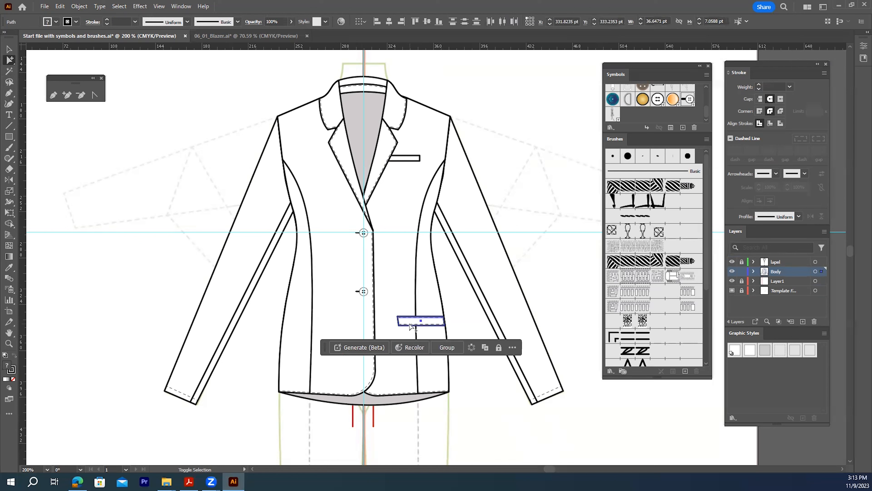
pyautogui.click(411, 324)
pyautogui.moveTo(411, 325); pyautogui.dragTo(398, 320)
pyautogui.click(398, 320)
pyautogui.click(397, 321)
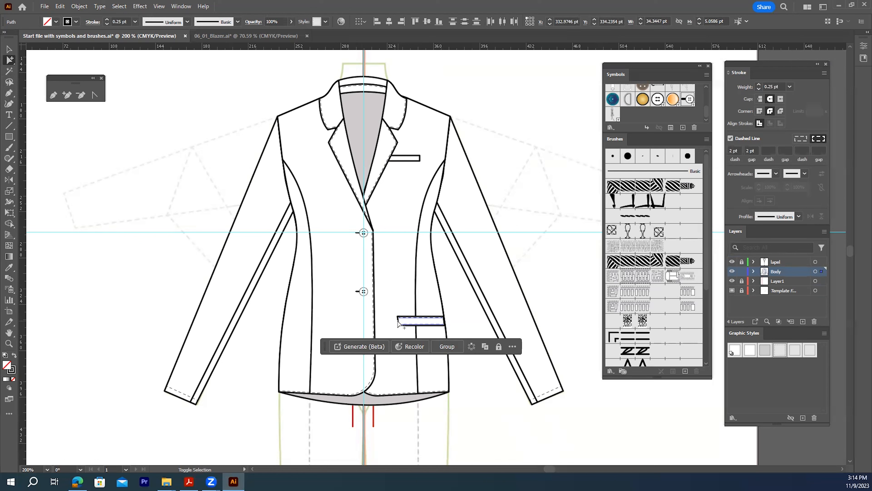
pyautogui.click(398, 322)
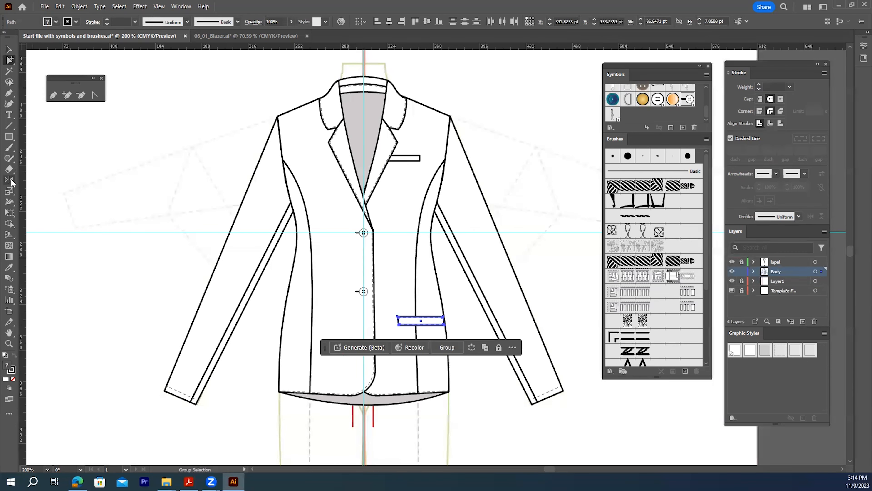
pyautogui.moveTo(9, 181); pyautogui.dragTo(50, 185)
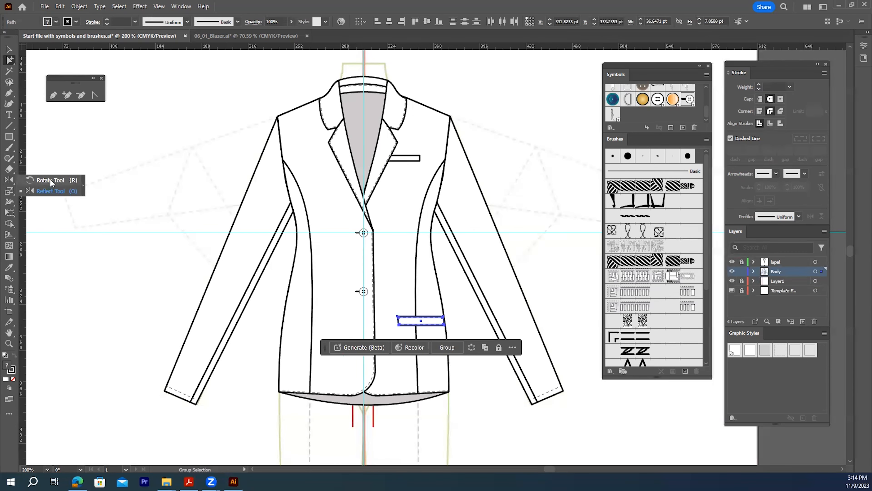
pyautogui.click(51, 181)
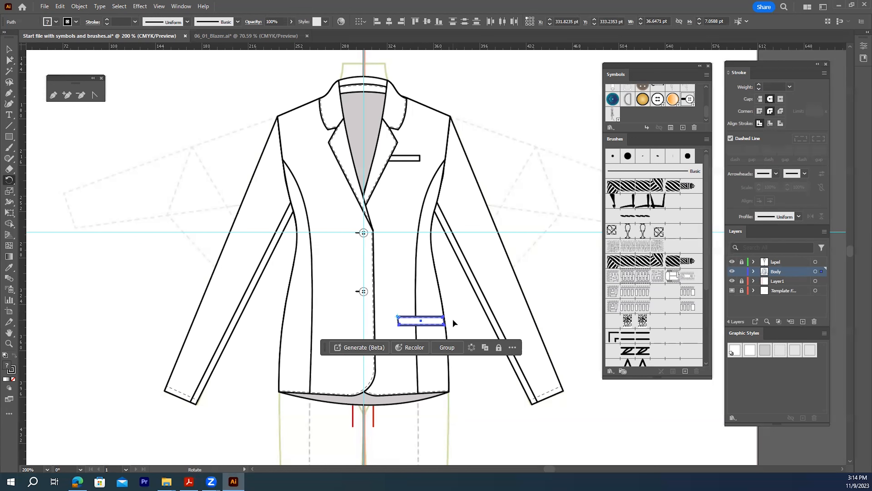
pyautogui.moveTo(453, 319); pyautogui.dragTo(453, 324)
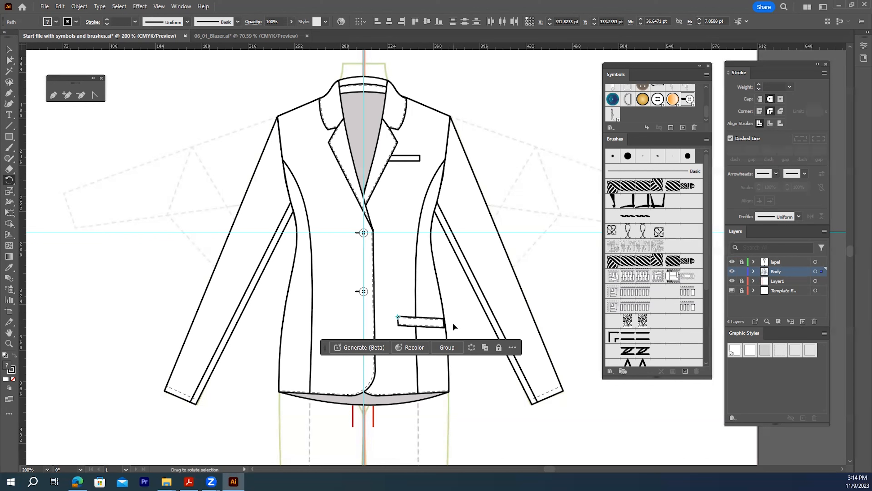
pyautogui.moveTo(453, 326); pyautogui.dragTo(454, 325)
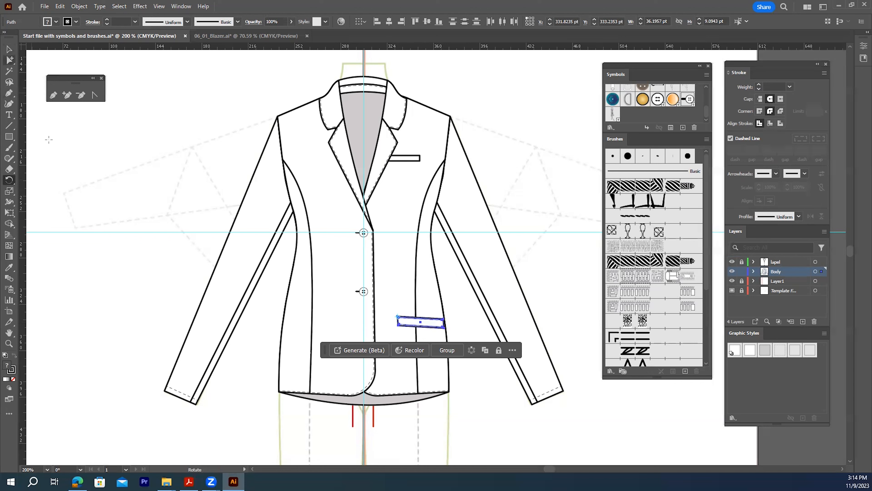
# - Group the rotated lower pocket outline with its two stitch lines
pyautogui.click(8, 49)
pyautogui.rightClick(436, 323)
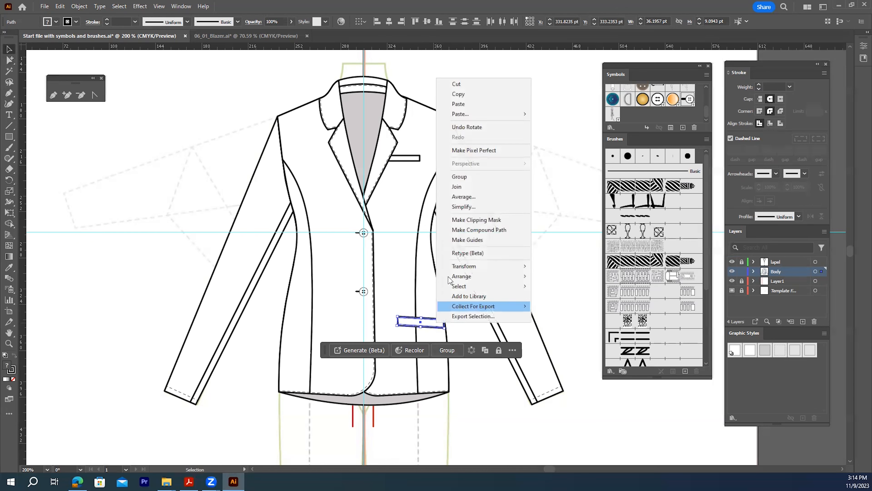
pyautogui.click(461, 179)
# - Reflect a copy of the lower pocket group vertically across the center front line onto the opposite side
pyautogui.moveTo(12, 182); pyautogui.dragTo(54, 193)
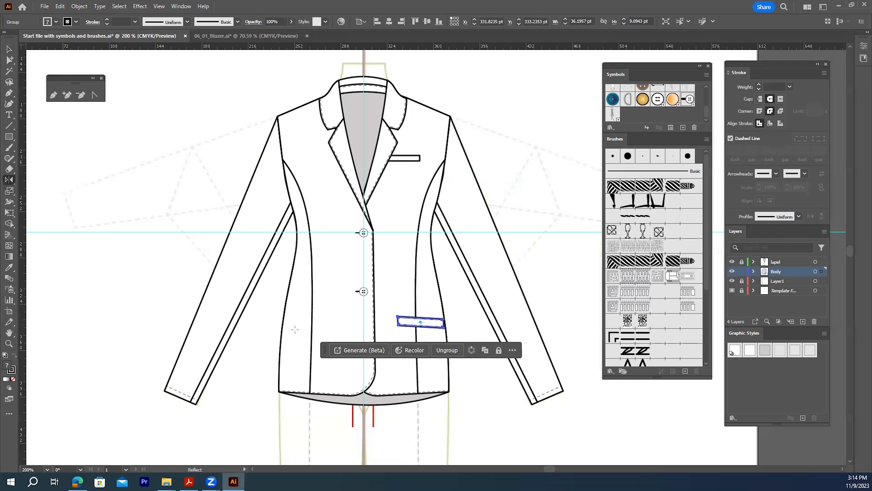
pyautogui.keyDown('alt'); pyautogui.click(362, 429); pyautogui.keyUp('alt')
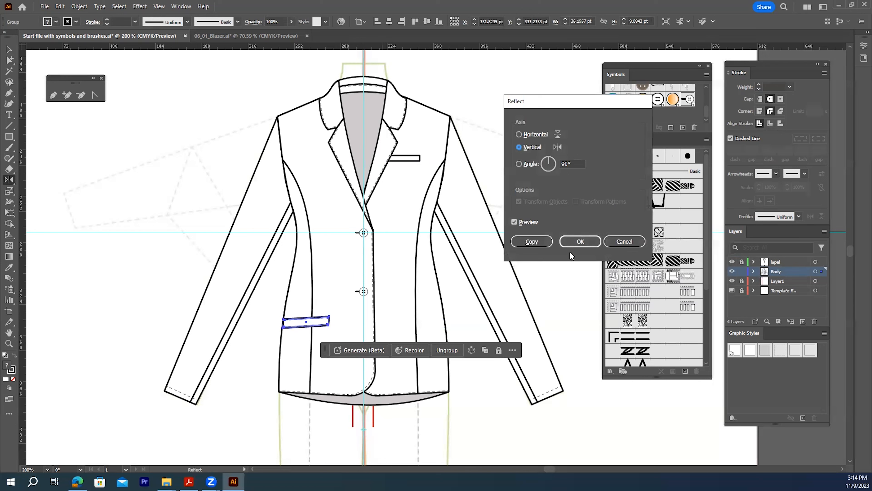
pyautogui.click(531, 241)
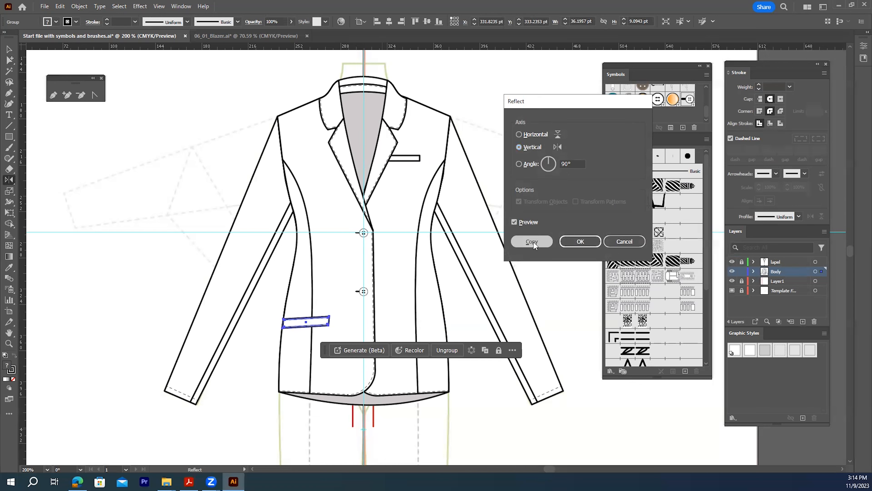
pyautogui.click(8, 49)
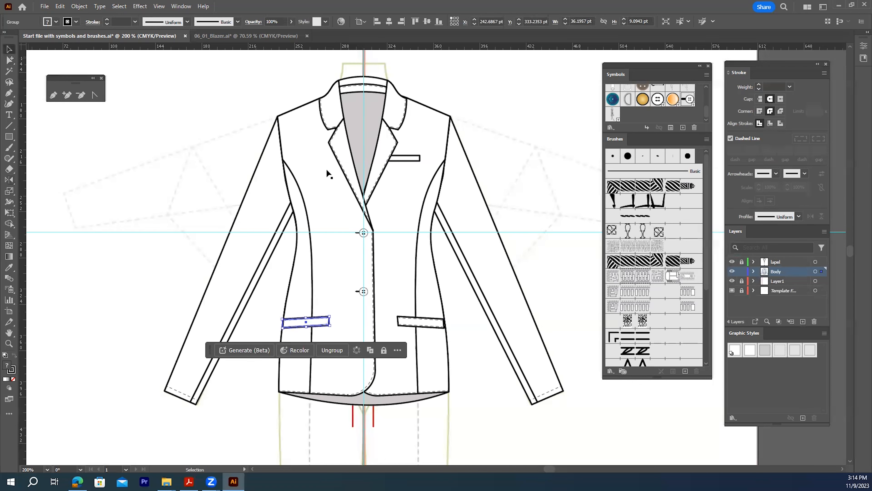
pyautogui.click(549, 272)
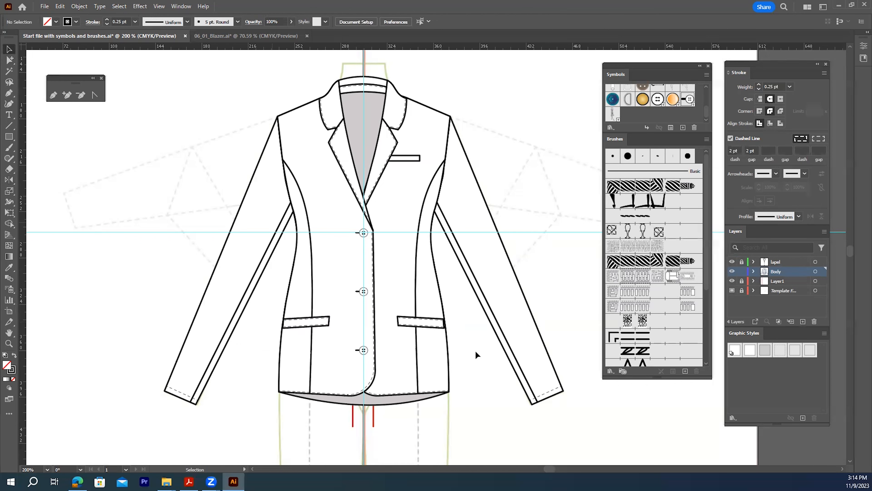
# - Draw a small open three-point arrow-shaped line at the center of the inside back neck
pyautogui.click(53, 95)
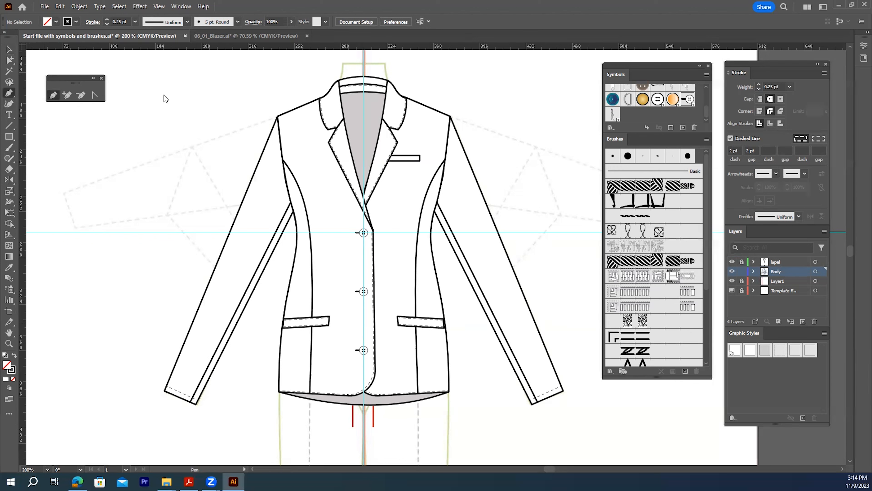
pyautogui.click(356, 97)
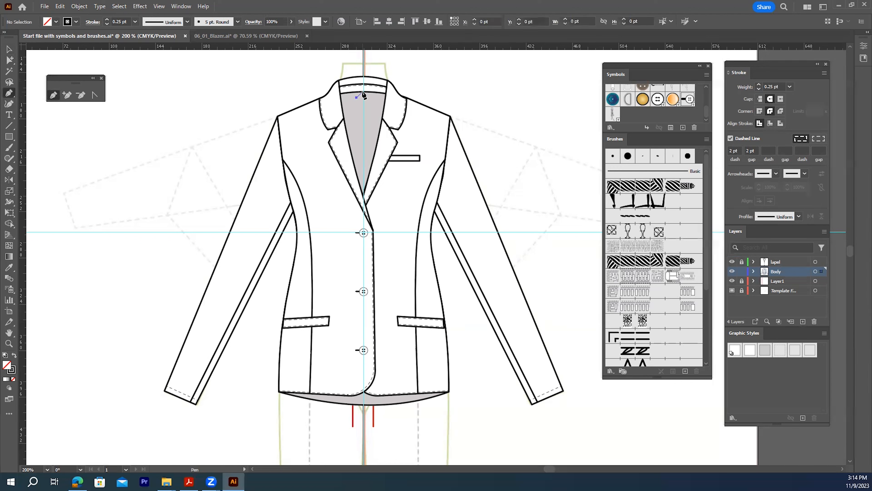
pyautogui.click(364, 90)
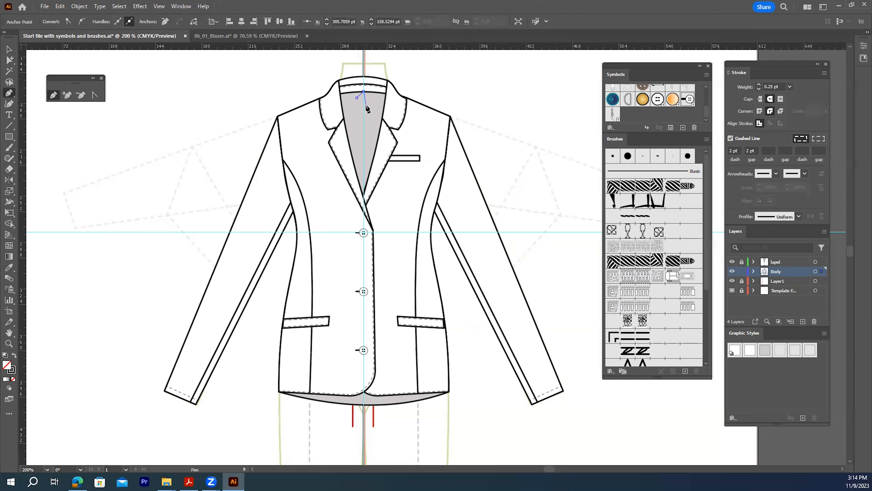
pyautogui.click(367, 106)
# - Make the small neck line solid instead of dashed, with a tapered width profile and a 0.5 pt stroke
pyautogui.click(730, 138)
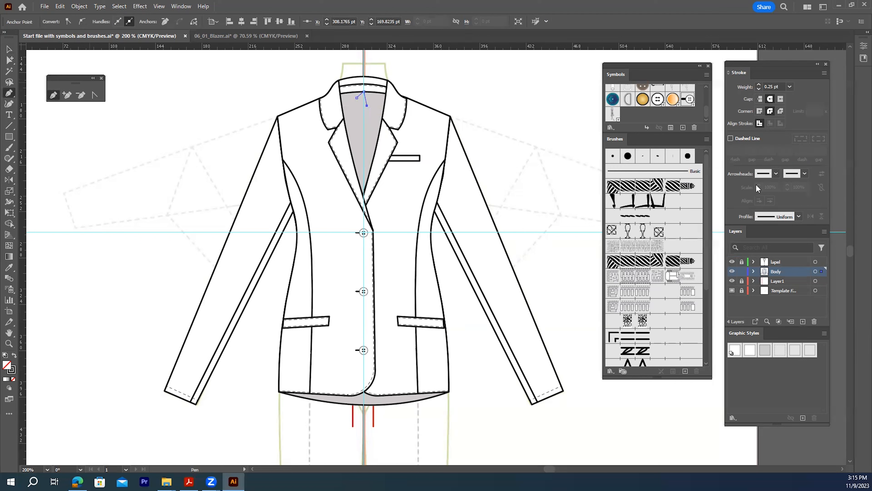
pyautogui.click(799, 217)
pyautogui.click(763, 243)
pyautogui.click(789, 88)
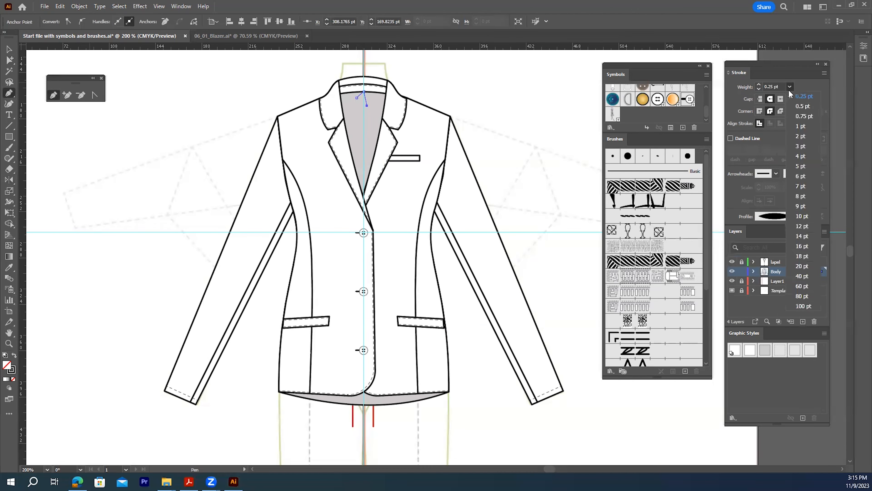
pyautogui.click(794, 106)
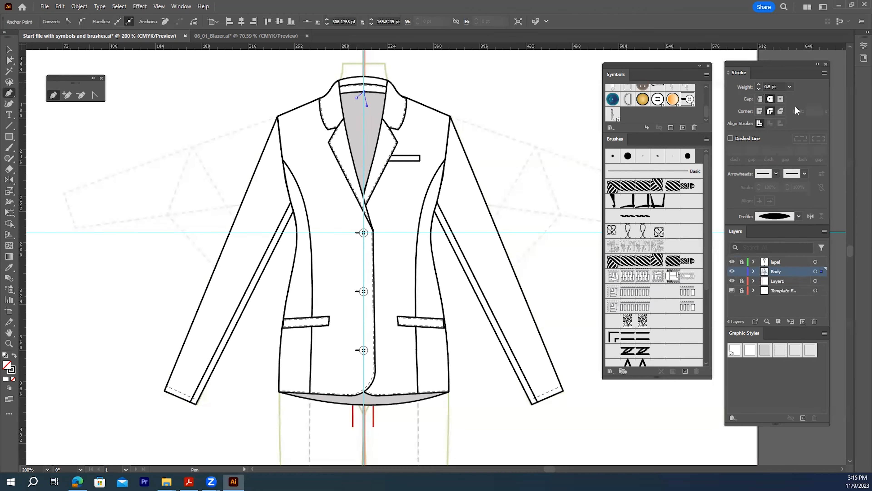
pyautogui.click(10, 49)
pyautogui.click(493, 101)
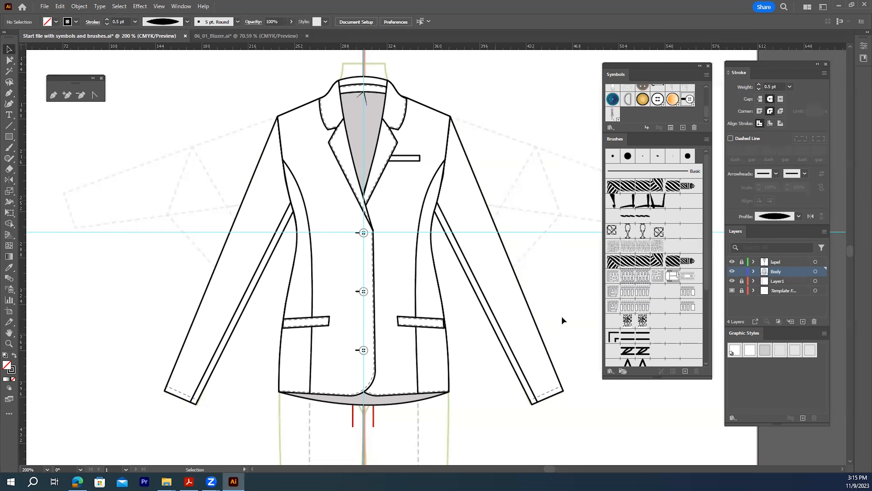
# - Unlock the lapel layer and group all of the blazer artwork together
pyautogui.scroll(1, 545, 309)
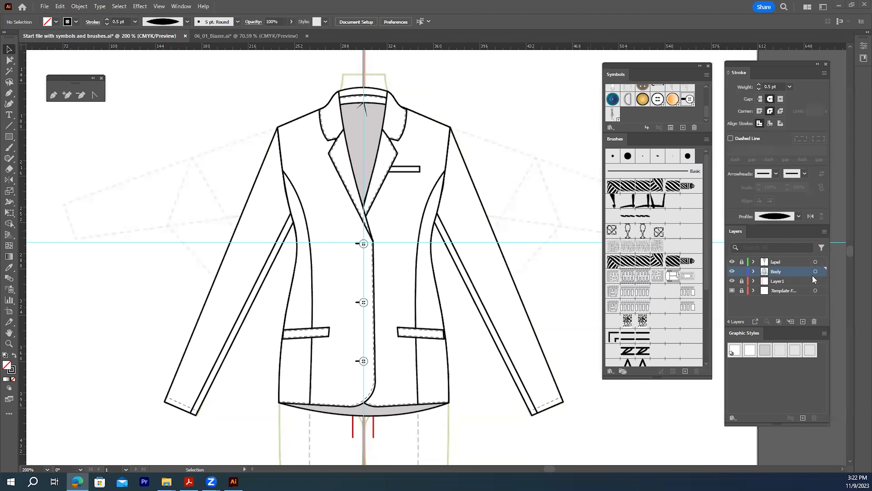
pyautogui.click(742, 262)
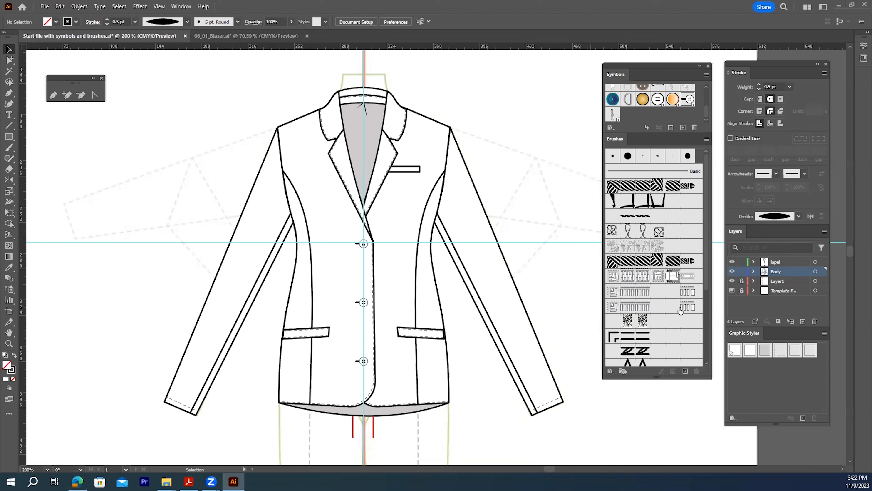
pyautogui.moveTo(124, 71); pyautogui.dragTo(583, 442)
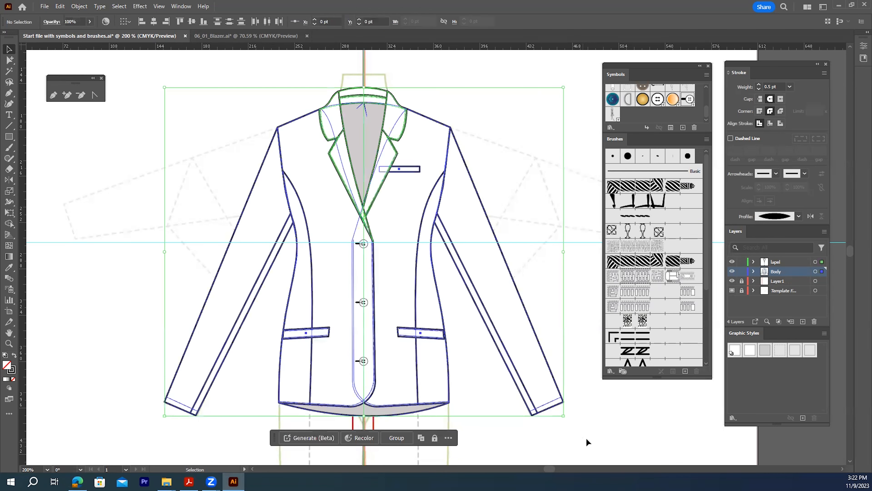
pyautogui.rightClick(419, 185)
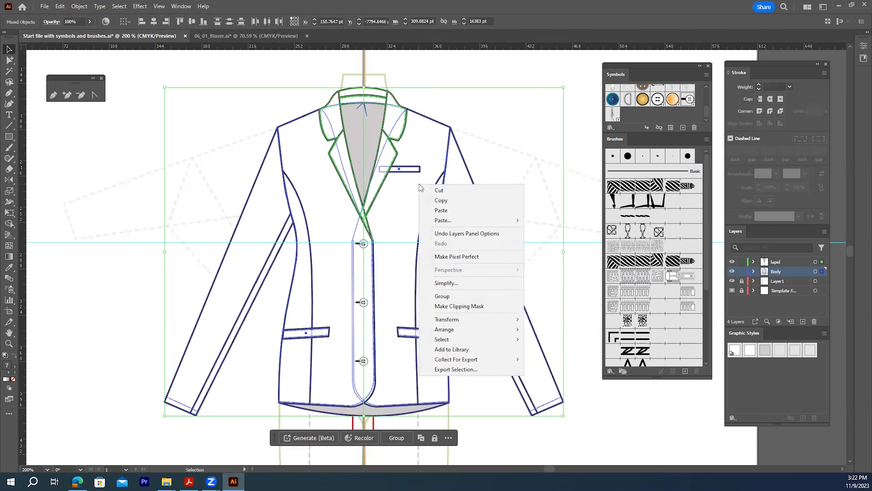
pyautogui.click(442, 296)
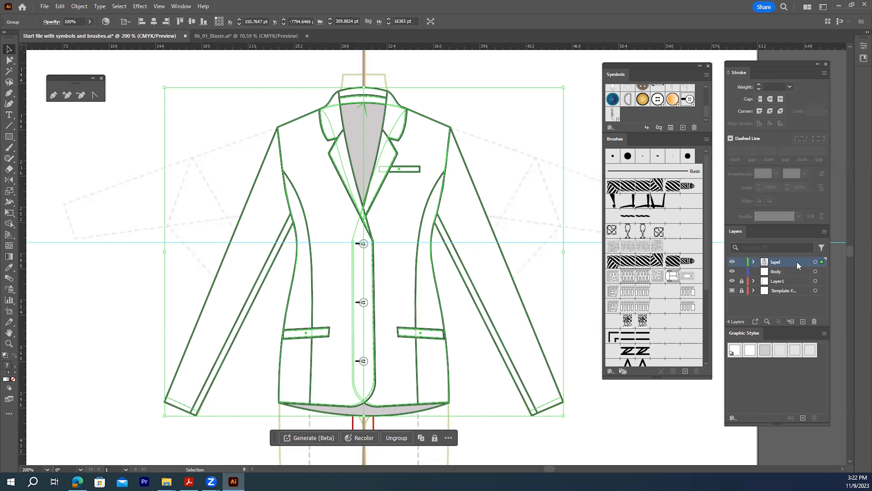
# - Duplicate the lapel layer, then rename the original layer Front and the copy Back
pyautogui.moveTo(779, 264); pyautogui.dragTo(803, 321)
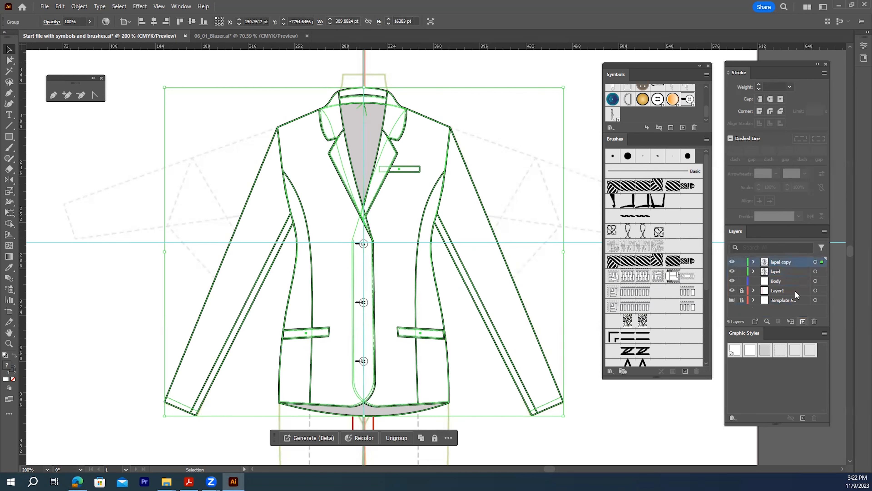
pyautogui.doubleClick(781, 271)
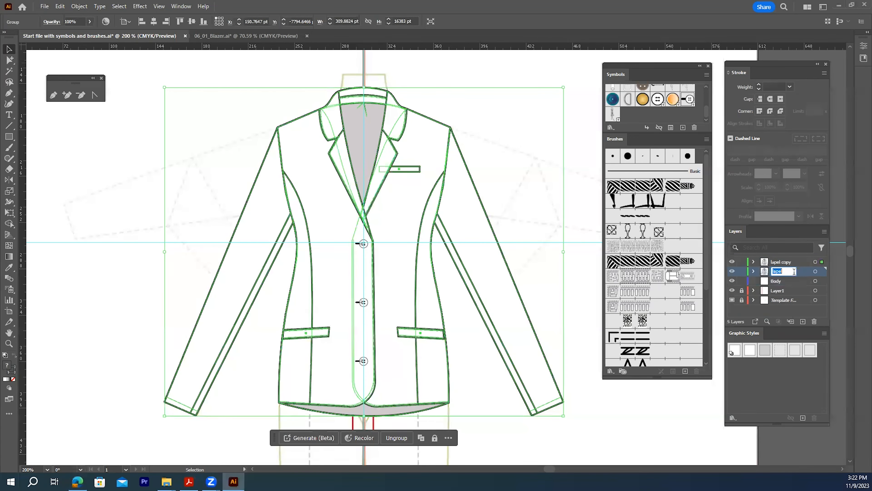
pyautogui.write('Front')
pyautogui.doubleClick(782, 261)
pyautogui.write('Back')
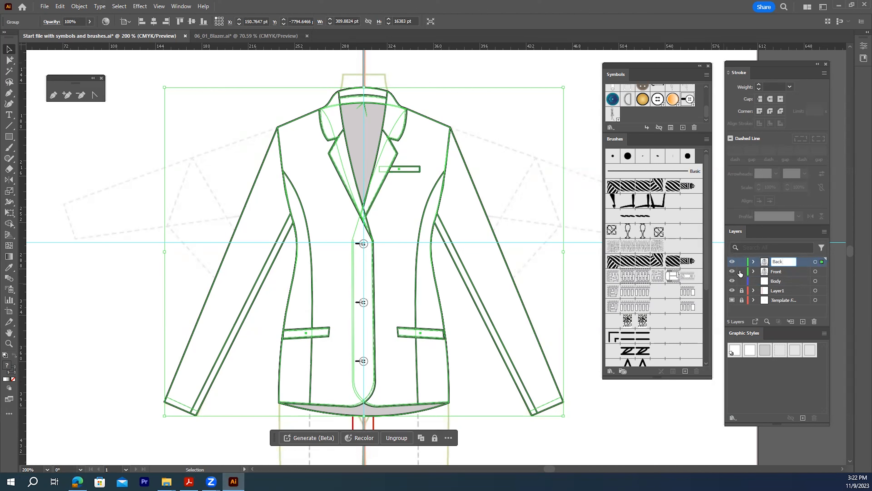
pyautogui.press('Return')
# - Lock the Front layer and hide Layer1 and the figure template layer
pyautogui.click(742, 271)
pyautogui.scroll(-2, 579, 246)
pyautogui.moveTo(528, 245); pyautogui.dragTo(468, 271)
pyautogui.click(733, 300)
pyautogui.click(732, 290)
# - Select the Back layer's artwork and move it clear of the front view, to the empty artboard area below it
pyautogui.moveTo(512, 249); pyautogui.dragTo(449, 205)
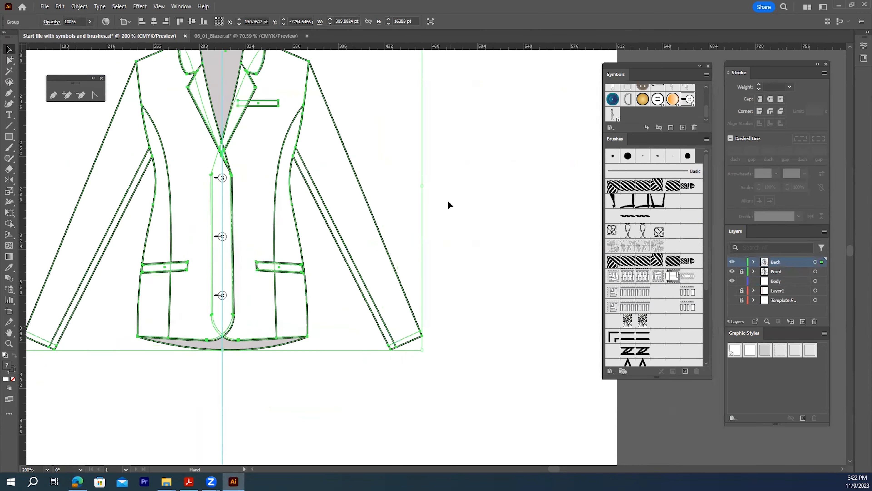
pyautogui.click(815, 262)
pyautogui.moveTo(275, 167); pyautogui.dragTo(372, 279)
pyautogui.press('space')
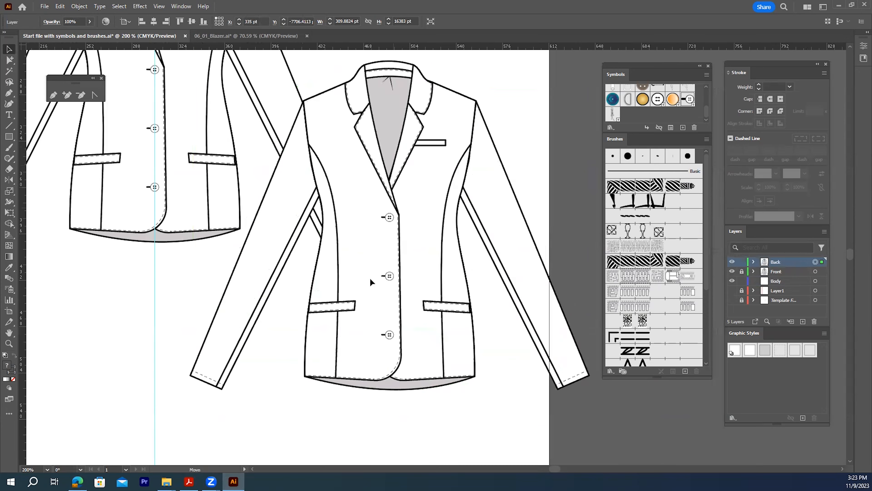
pyautogui.scroll(-5, 376, 261)
pyautogui.moveTo(368, 187); pyautogui.dragTo(324, 290)
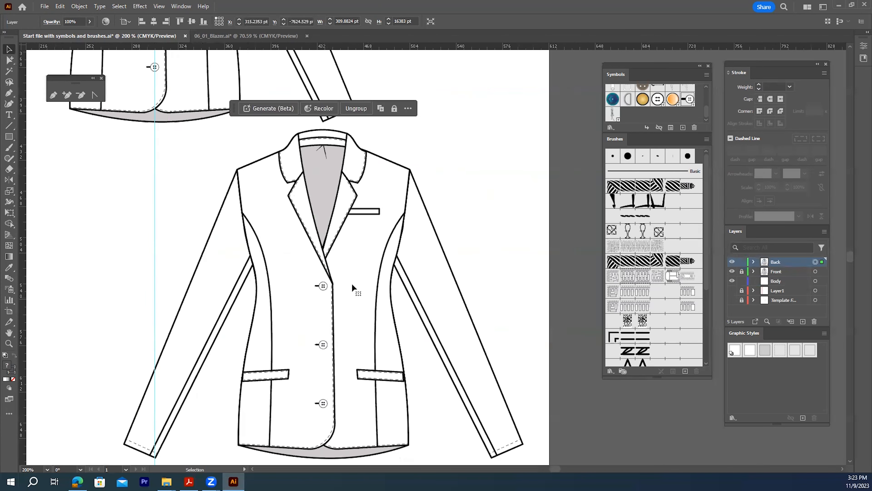
pyautogui.scroll(-3, 350, 274)
pyautogui.moveTo(344, 243); pyautogui.dragTo(340, 264)
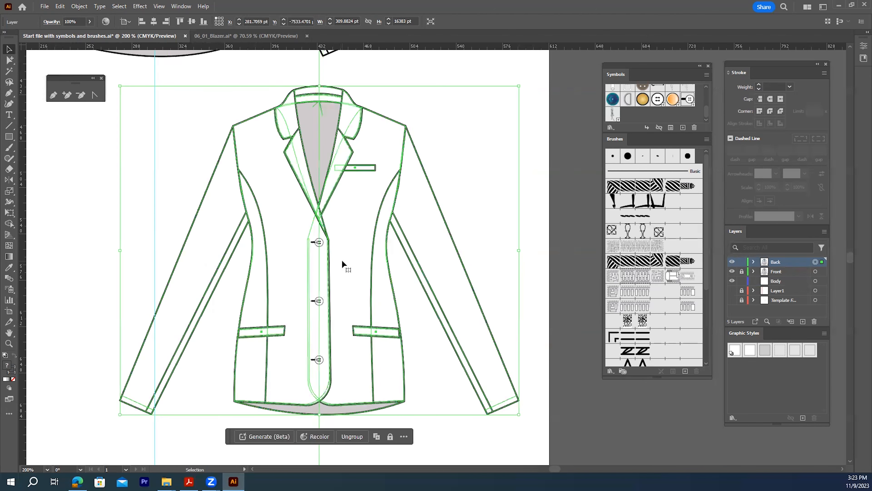
pyautogui.scroll(-1, 342, 262)
# - Isolate the blazer group on the Back layer and ungroup its collar and lapel group
pyautogui.click(104, 126)
pyautogui.click(290, 167)
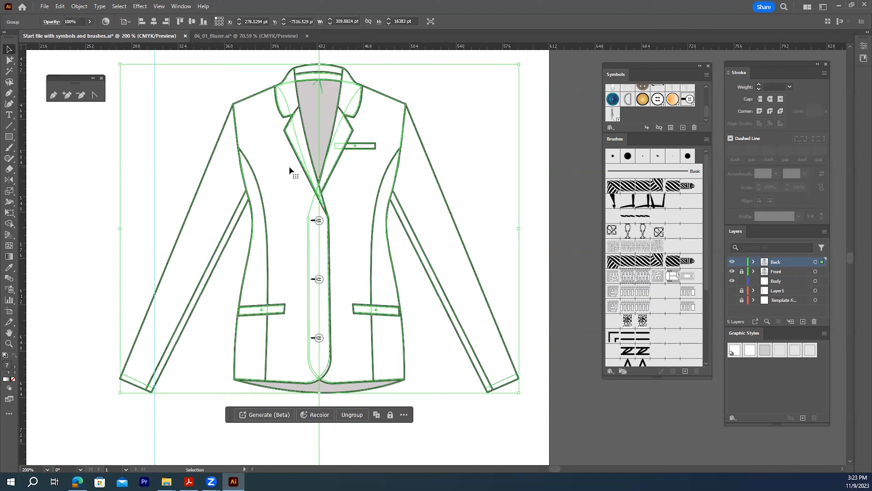
pyautogui.rightClick(290, 168)
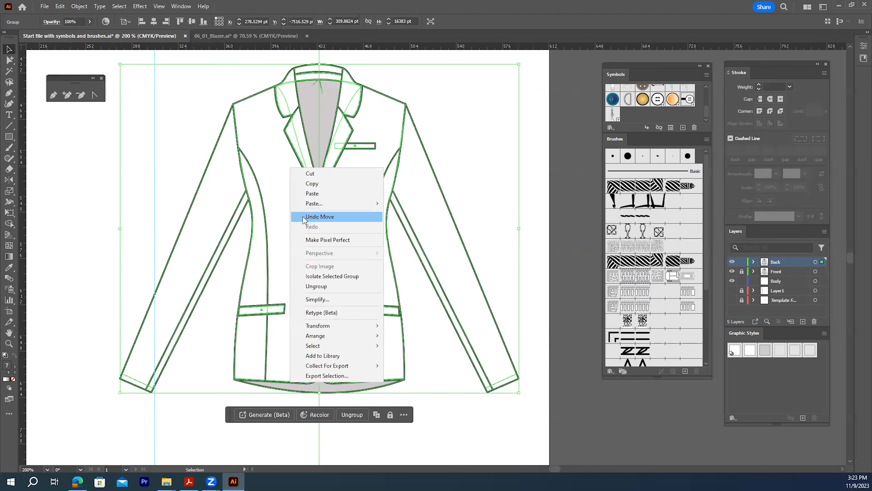
pyautogui.click(327, 276)
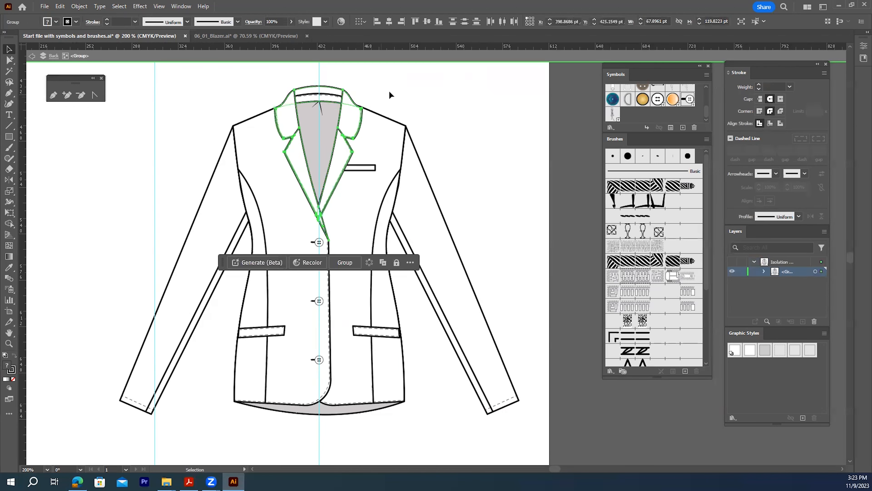
pyautogui.rightClick(346, 119)
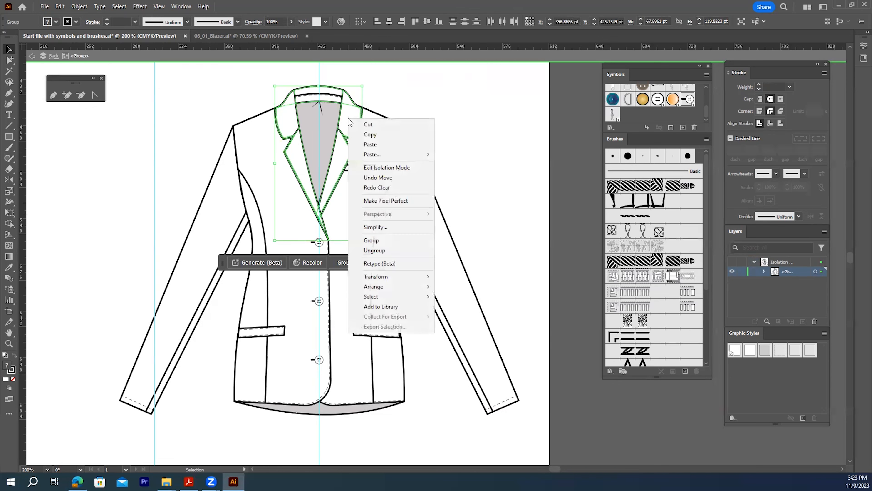
pyautogui.click(375, 250)
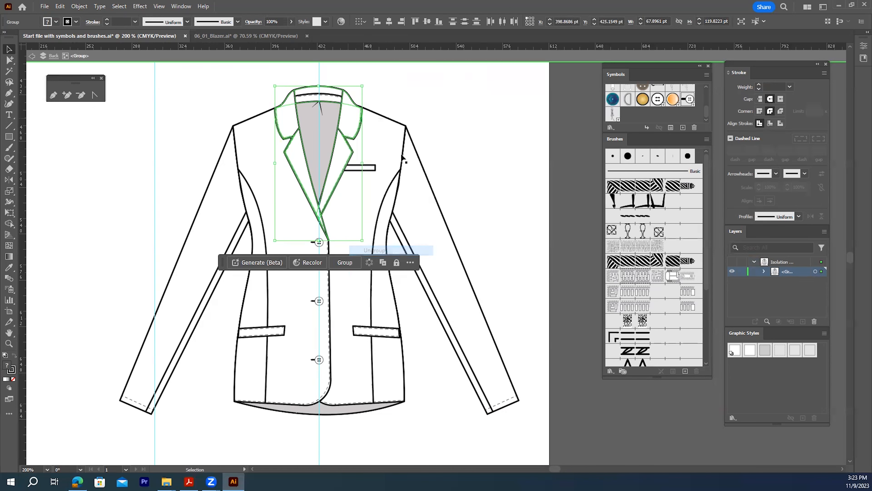
pyautogui.click(426, 102)
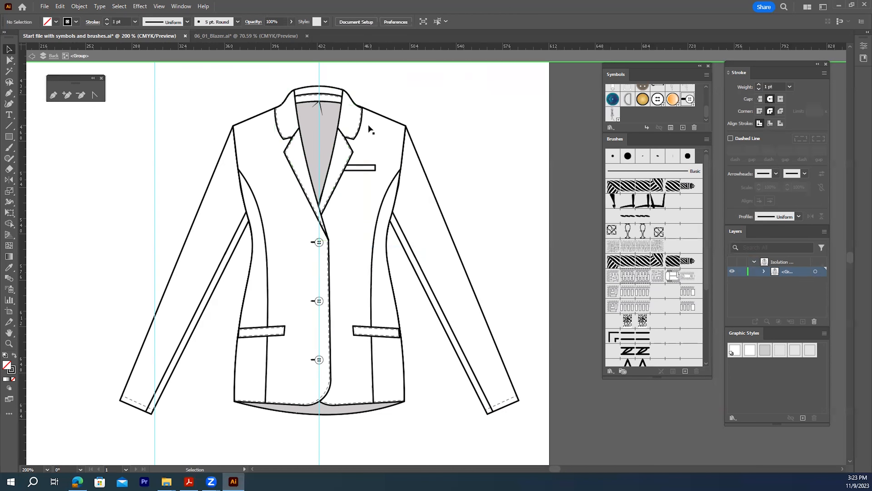
# - Delete the lapels, their topstitching and the front body panels from the back-view blazer
pyautogui.click(359, 136)
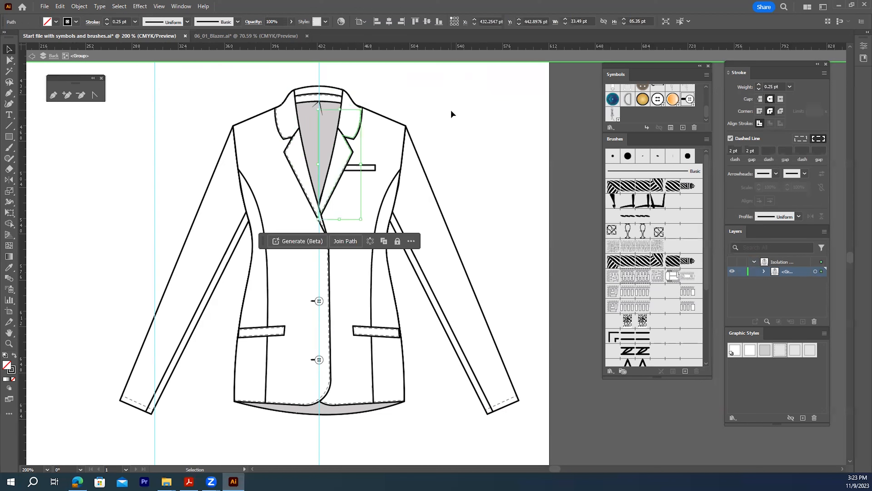
pyautogui.click(419, 136)
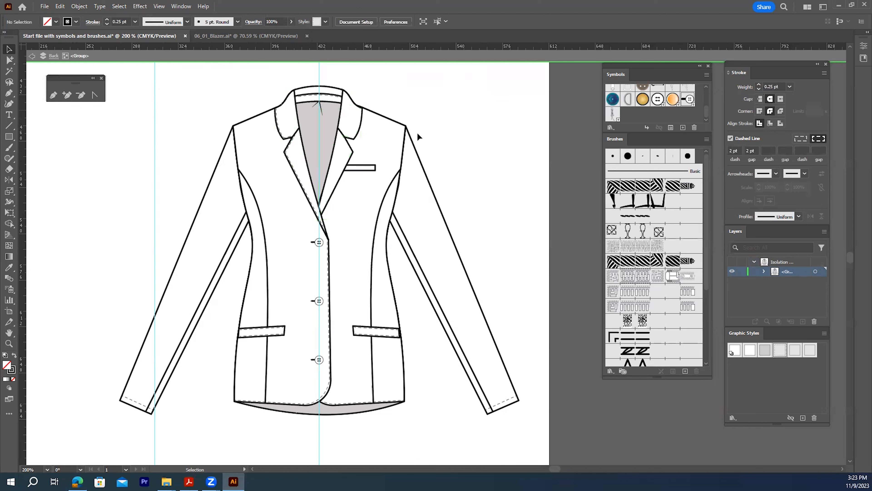
pyautogui.click(350, 158)
pyautogui.press('Delete')
pyautogui.click(305, 159)
pyautogui.press('Delete')
pyautogui.click(349, 125)
pyautogui.press('Delete')
pyautogui.click(306, 191)
pyautogui.press('Delete')
pyautogui.click(283, 137)
pyautogui.press('Delete')
# - Delete the leftover notch lines, collar stitching, neck mark, buttons and all pockets from the back-view blazer
pyautogui.click(295, 133)
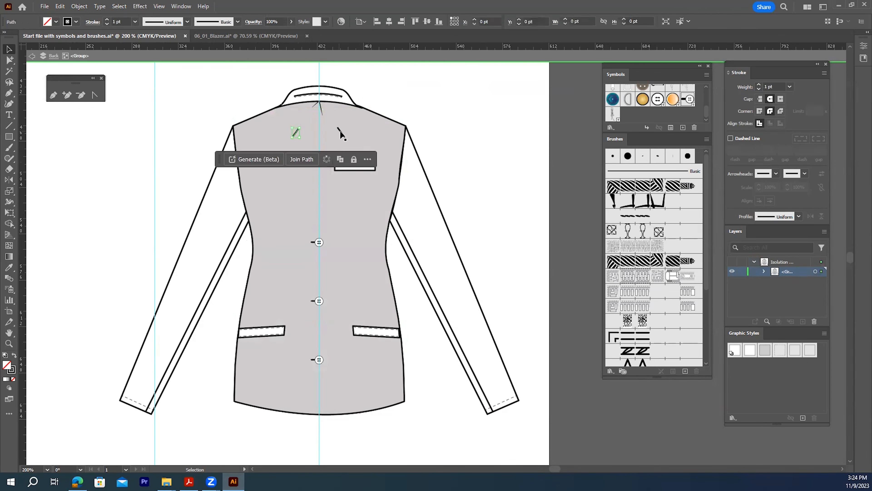
pyautogui.keyDown('shift'); pyautogui.click(339, 131); pyautogui.keyUp('shift')
pyautogui.press('Delete')
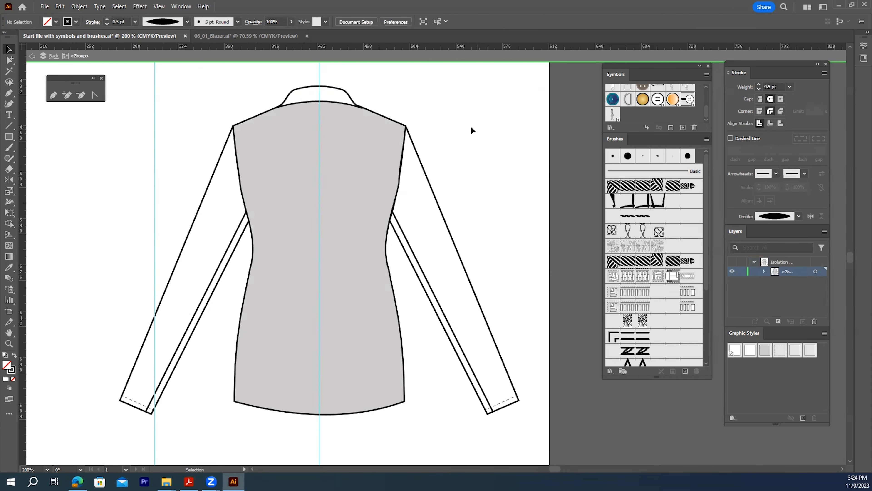
# - Change the grey fill of the back body panel to near-white, fffdfd
pyautogui.click(380, 118)
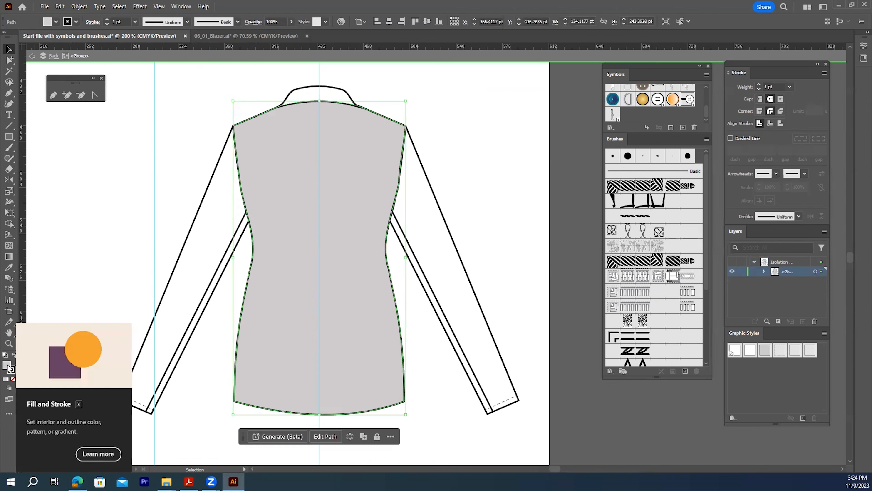
pyautogui.doubleClick(8, 366)
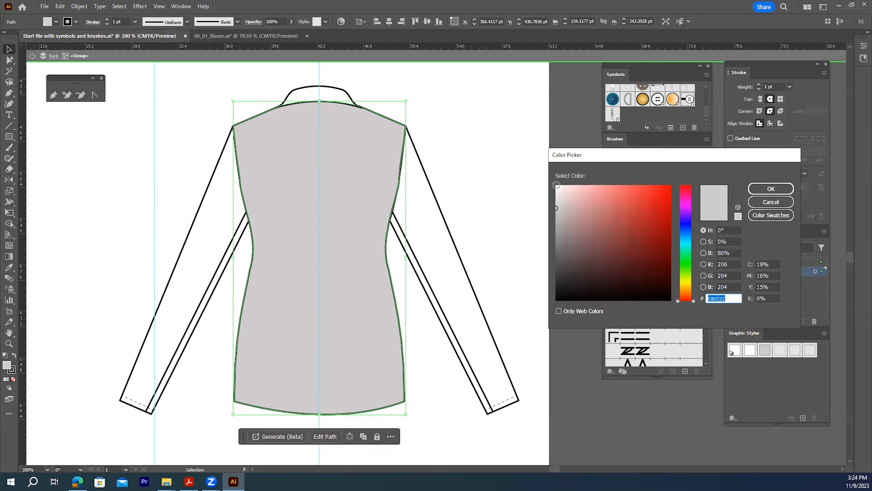
pyautogui.click(557, 185)
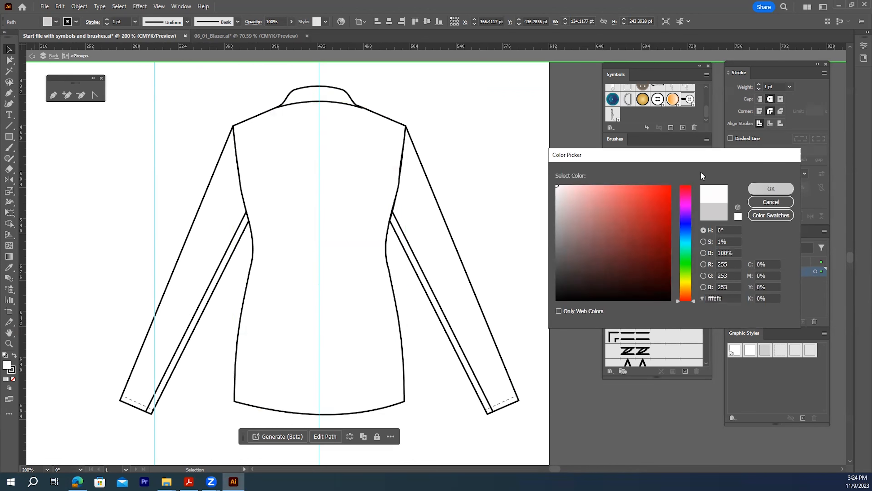
pyautogui.click(773, 190)
pyautogui.click(458, 143)
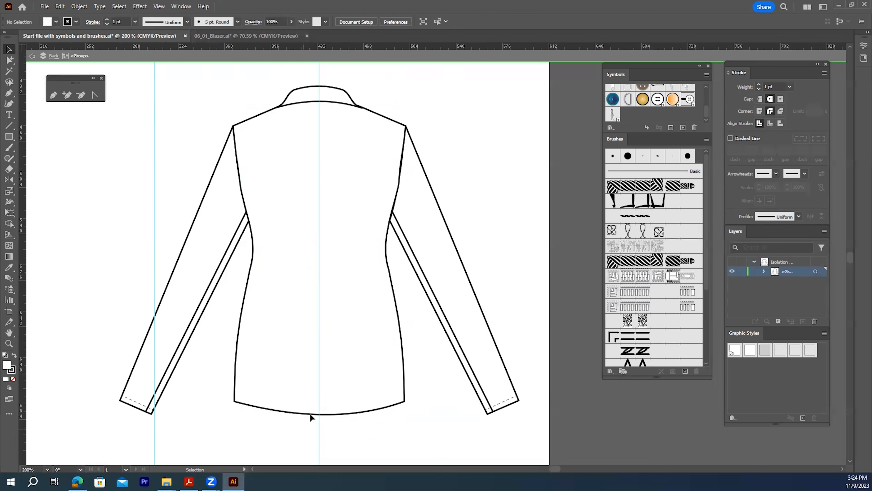
# - Draw a straight centre-back seam with the Pen tool along the centre guide from the neckline to the hem
pyautogui.click(52, 97)
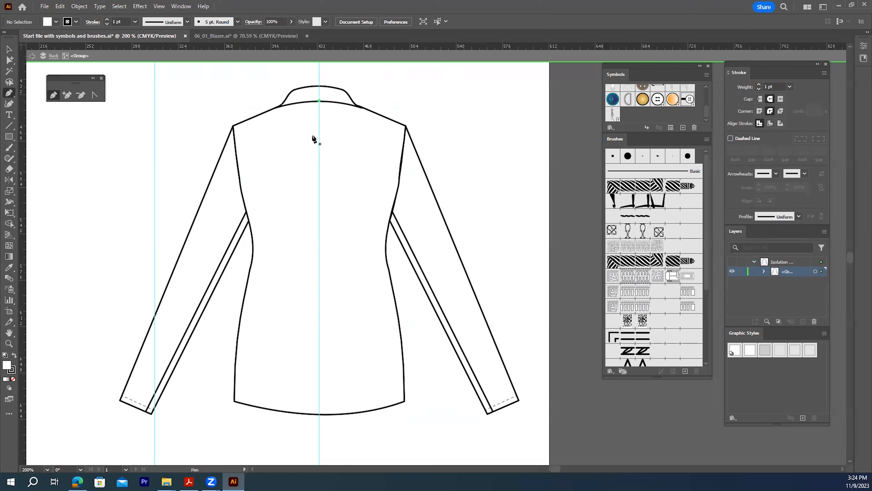
pyautogui.click(319, 415)
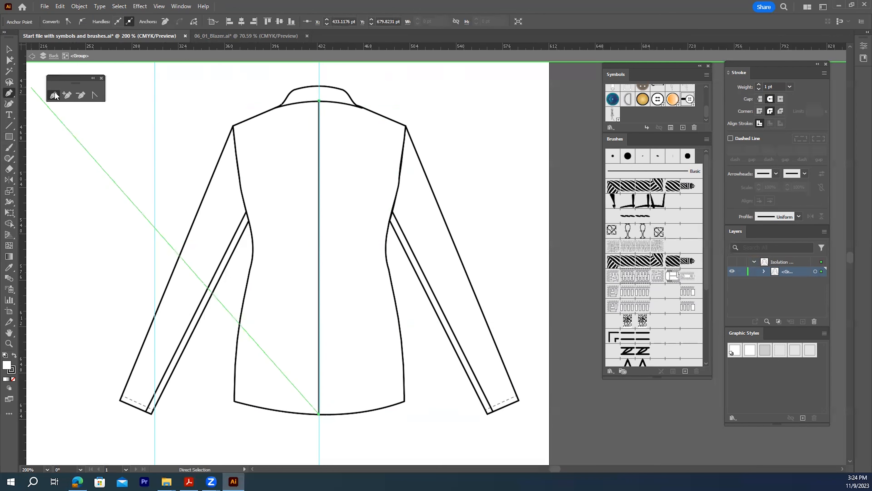
pyautogui.click(9, 49)
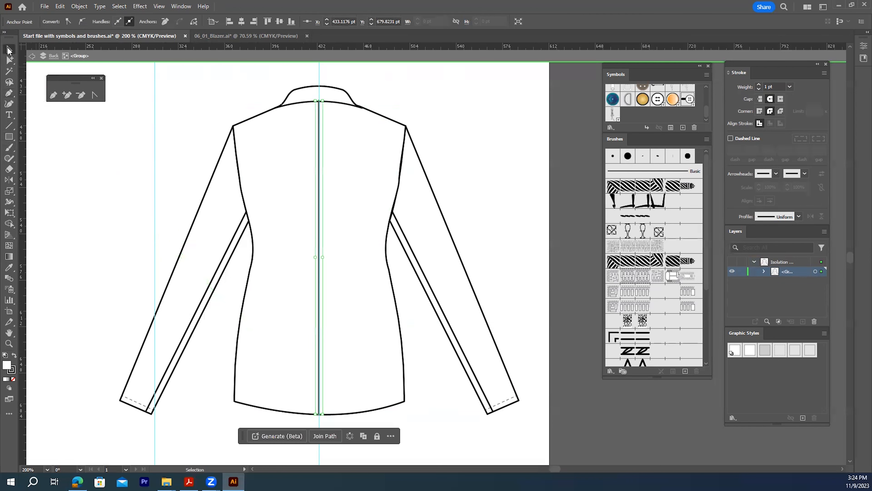
pyautogui.click(481, 221)
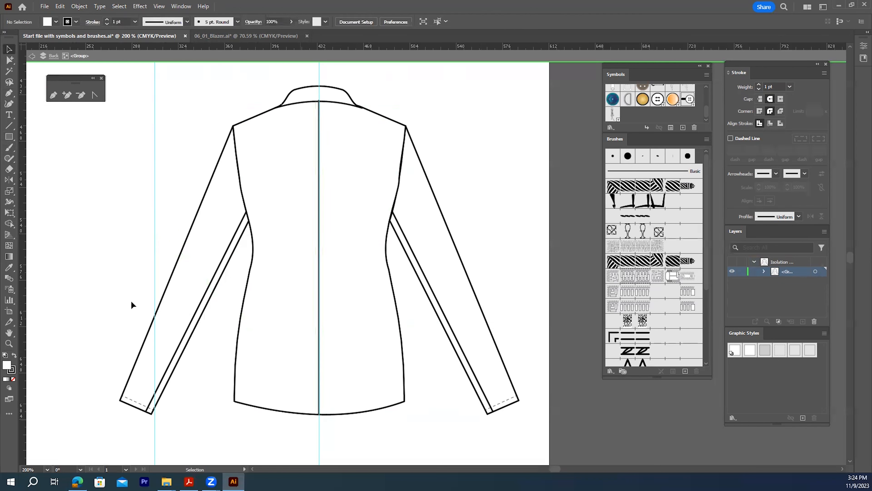
# - Draw an angled vent outline about 9 pt wide and 59 pt tall beside the lower centre-back seam, using the 0.25 pt dashed stitch style
pyautogui.click(51, 96)
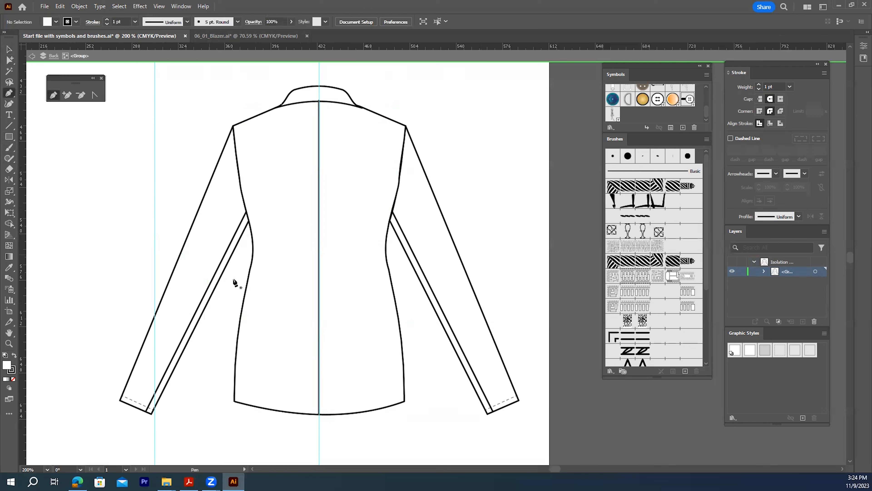
pyautogui.click(319, 337)
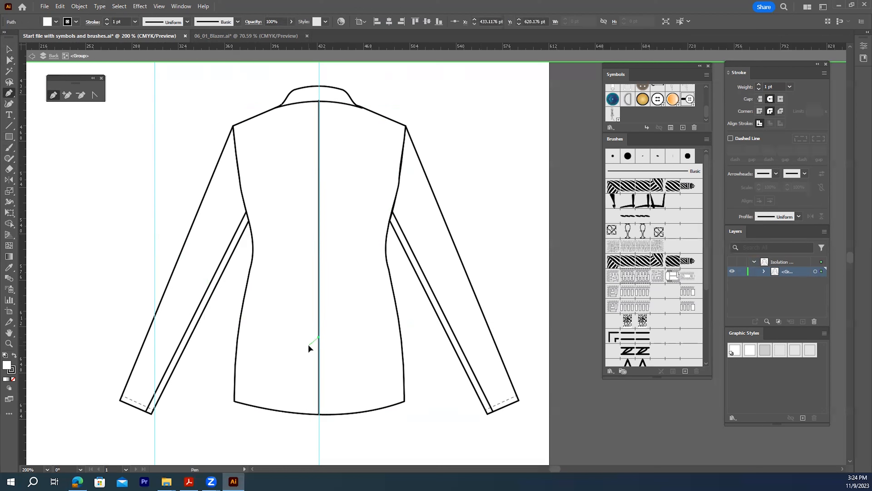
pyautogui.click(308, 345)
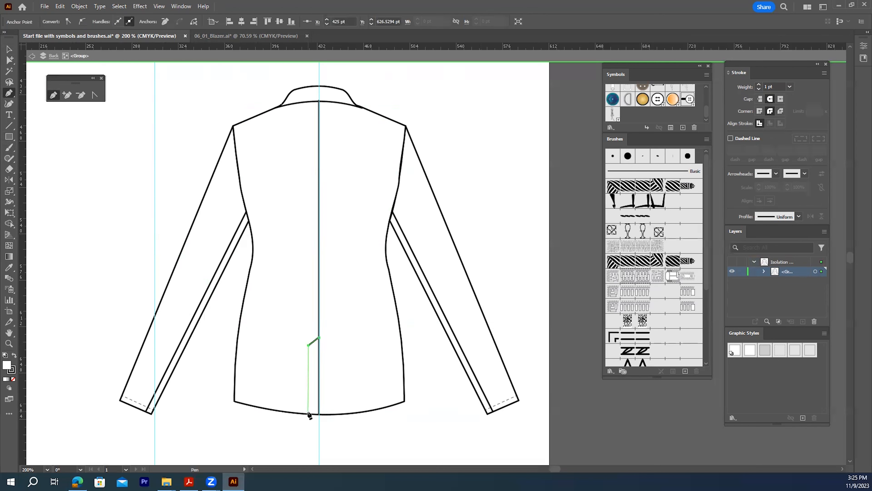
pyautogui.click(308, 413)
pyautogui.click(778, 352)
pyautogui.click(9, 49)
pyautogui.click(220, 423)
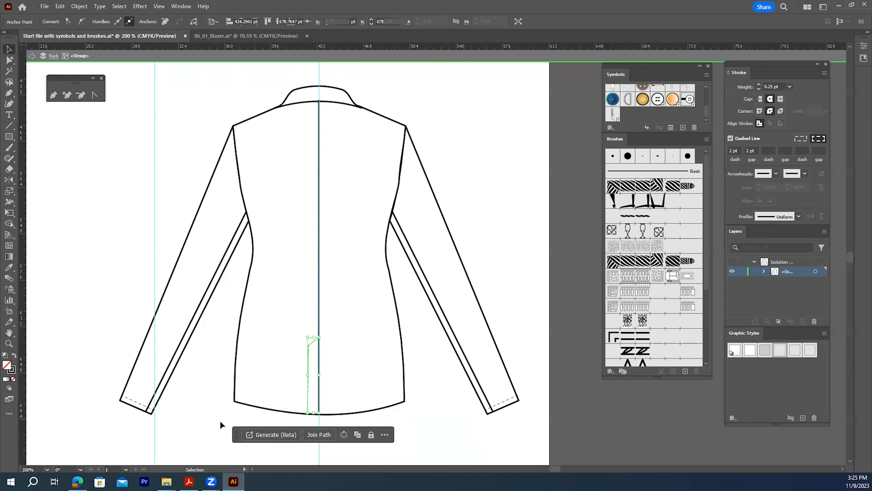
# - Copy the body's hem segment in place, nudge the copy up 1 pt and apply the 0.25 pt dashed stitch graphic style
pyautogui.click(281, 402)
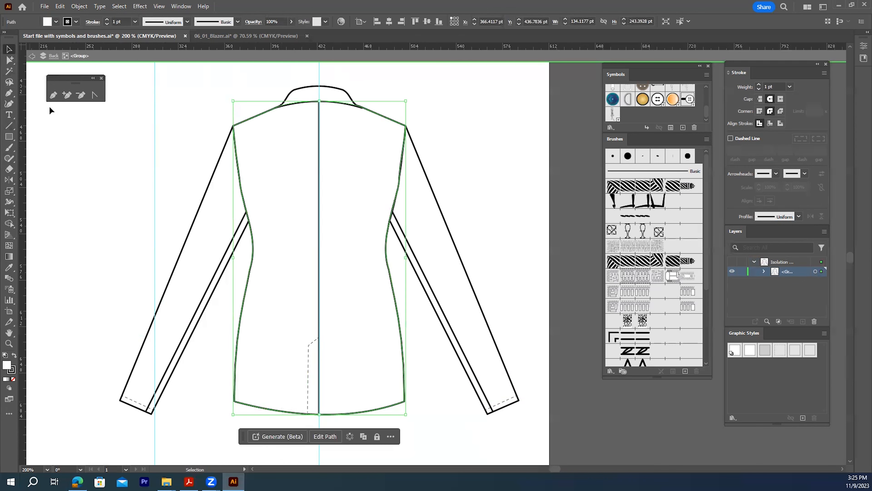
pyautogui.click(11, 62)
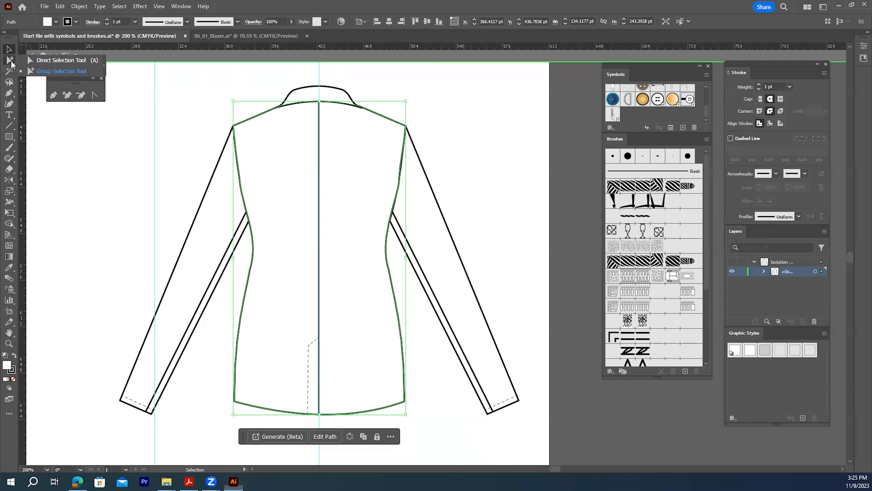
pyautogui.click(45, 61)
pyautogui.click(111, 191)
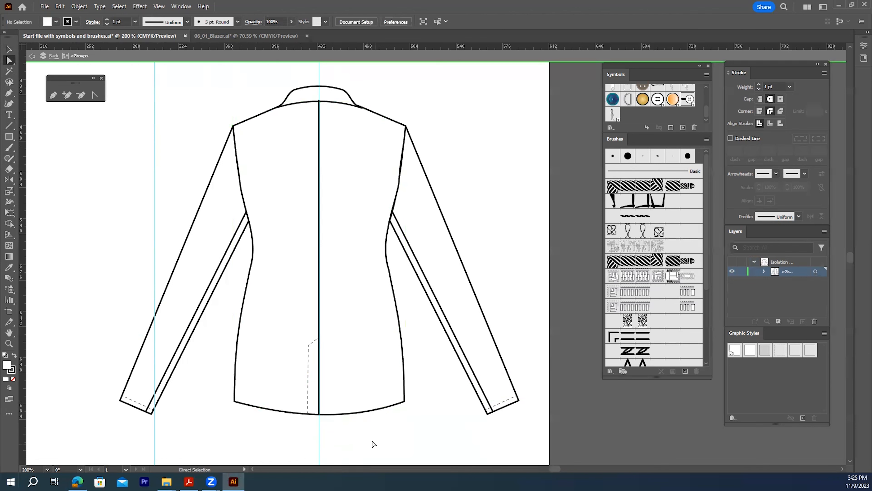
pyautogui.click(354, 407)
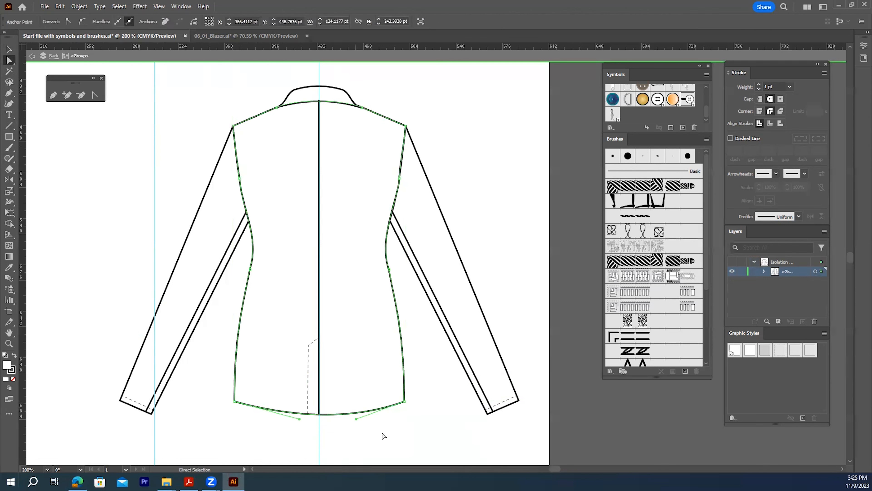
pyautogui.hotkey('ctrl', 'c')
pyautogui.hotkey('ctrl', 'f')
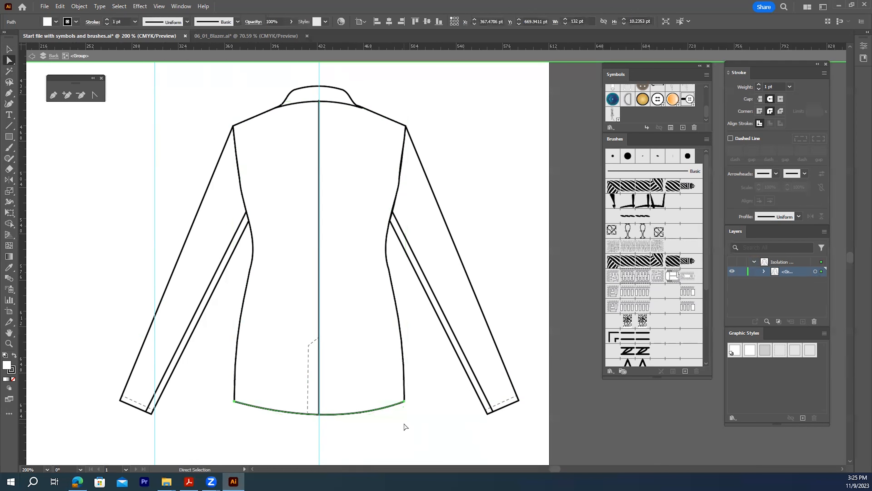
pyautogui.press('Up')
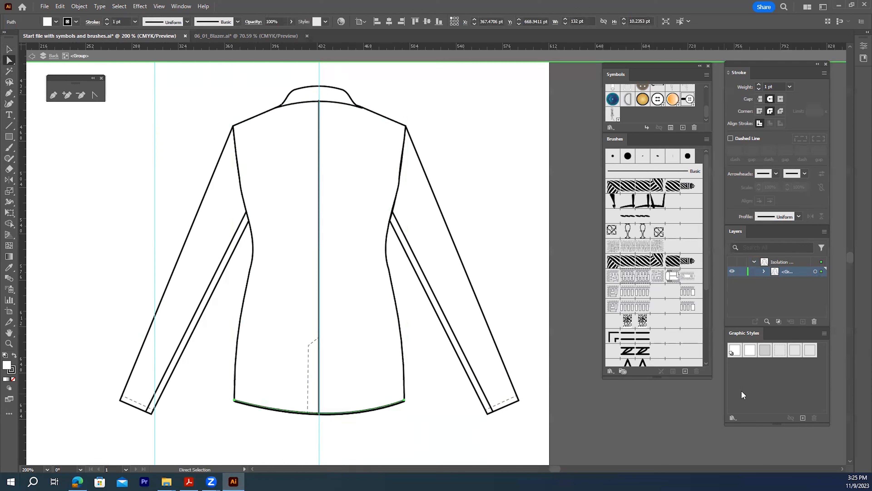
pyautogui.click(779, 350)
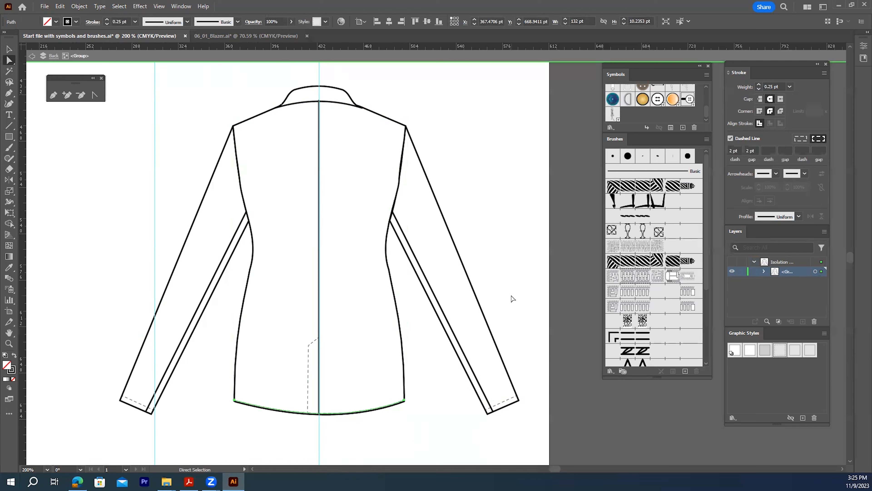
pyautogui.click(513, 298)
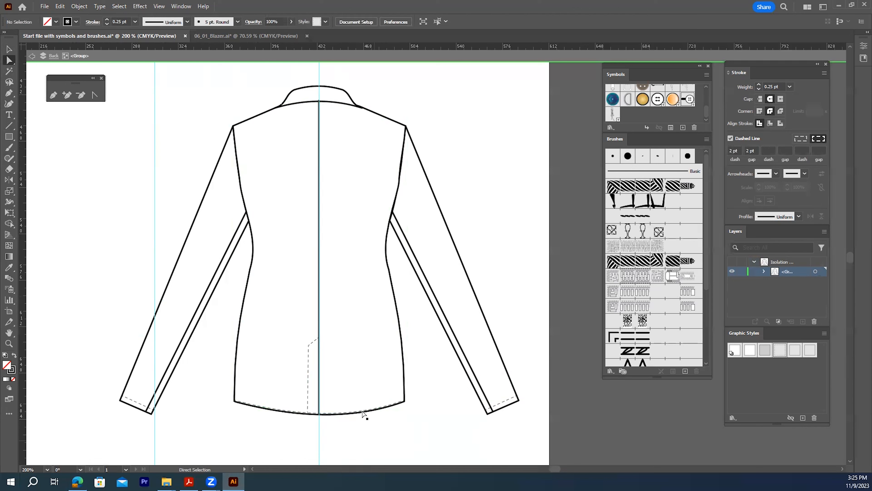
pyautogui.click(351, 416)
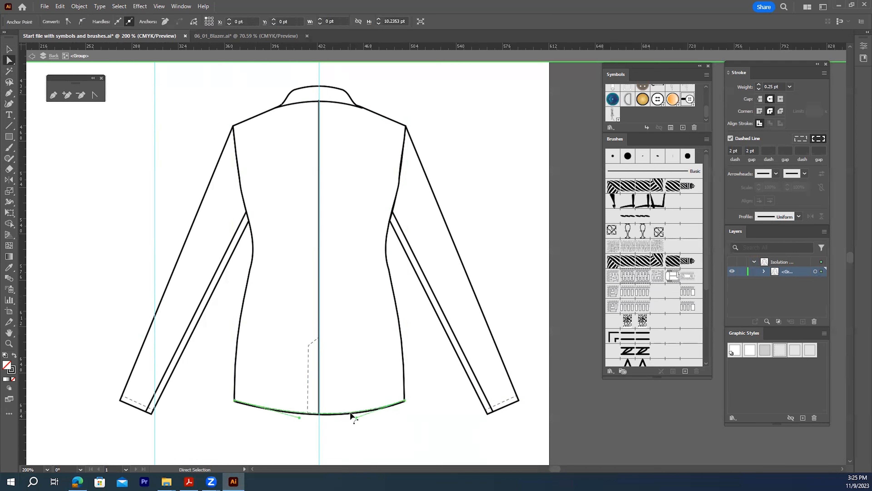
pyautogui.press('Up')
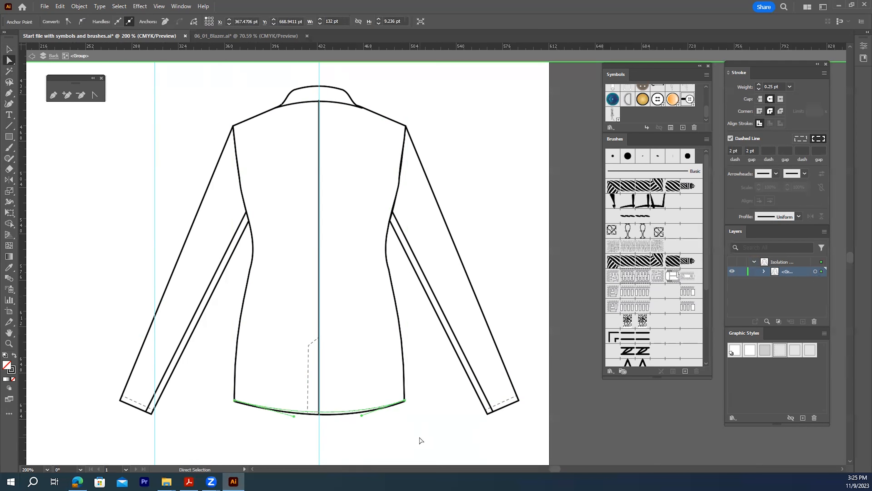
pyautogui.hotkey('ctrl', 'z')
# - Move the whole dashed hem stitch line up another 4 pt, parallel to the hem edge
pyautogui.click(9, 49)
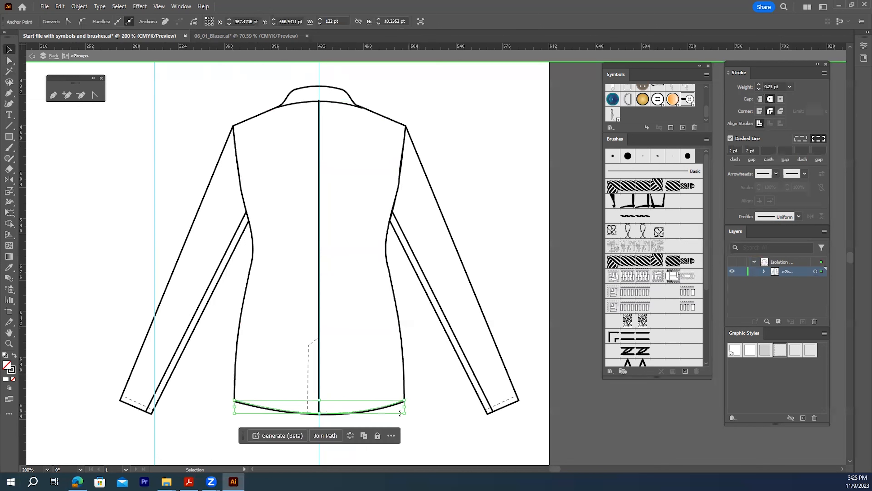
pyautogui.click(408, 415)
pyautogui.click(368, 408)
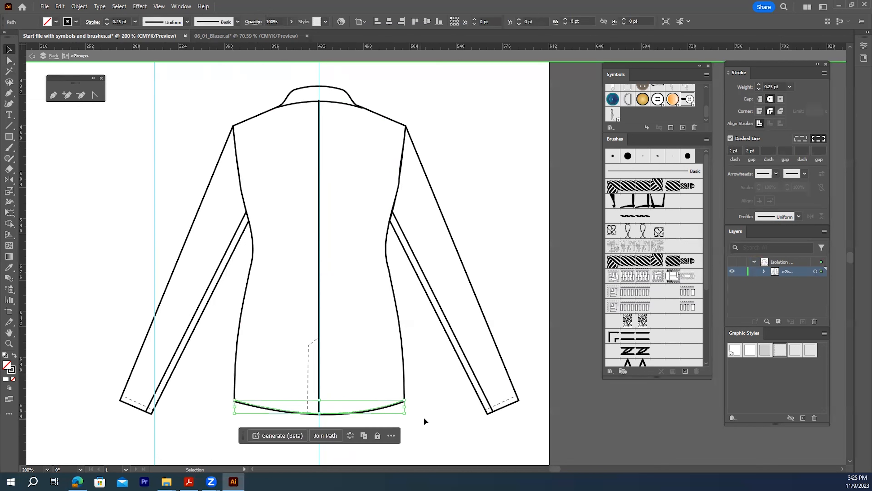
pyautogui.press('Up')
pyautogui.press('Up')
pyautogui.press('Up')
pyautogui.press('Up')
pyautogui.press('Up')
pyautogui.press('Up')
pyautogui.press('Up')
pyautogui.press('Up')
pyautogui.press('Up')
pyautogui.press('Up')
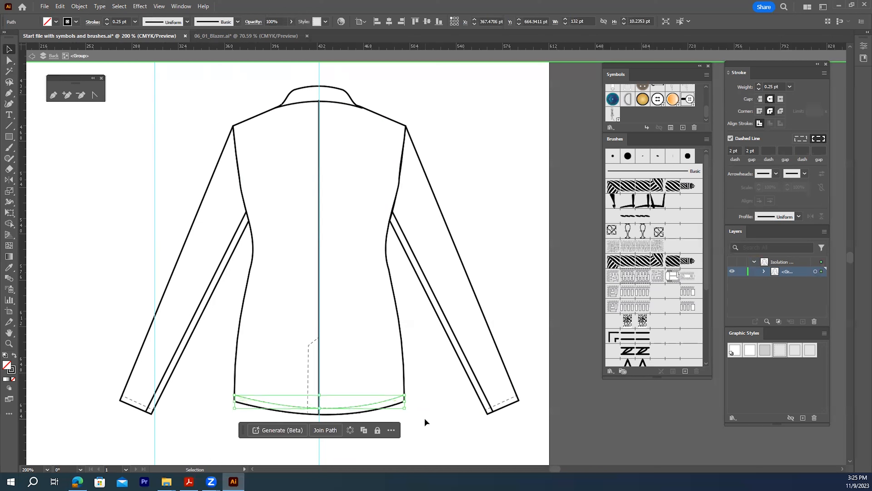
pyautogui.click(425, 421)
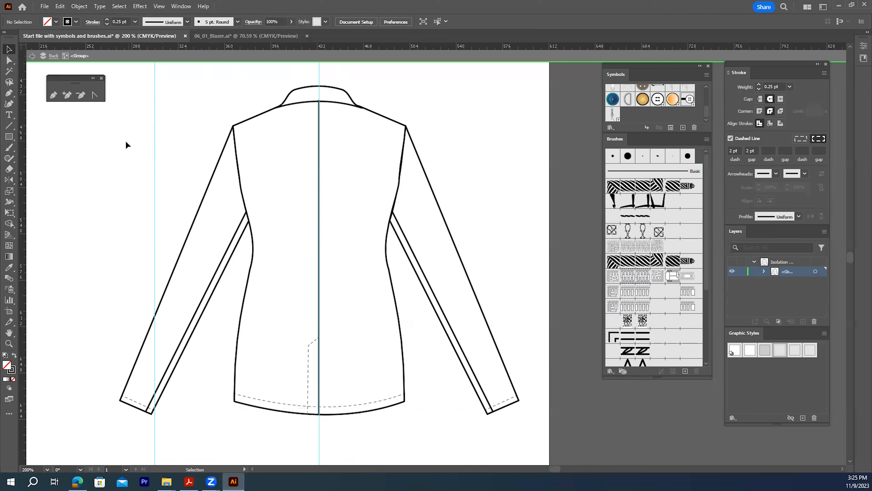
# - Ungroup the sleeve on the right side of the back-view blazer
pyautogui.click(53, 94)
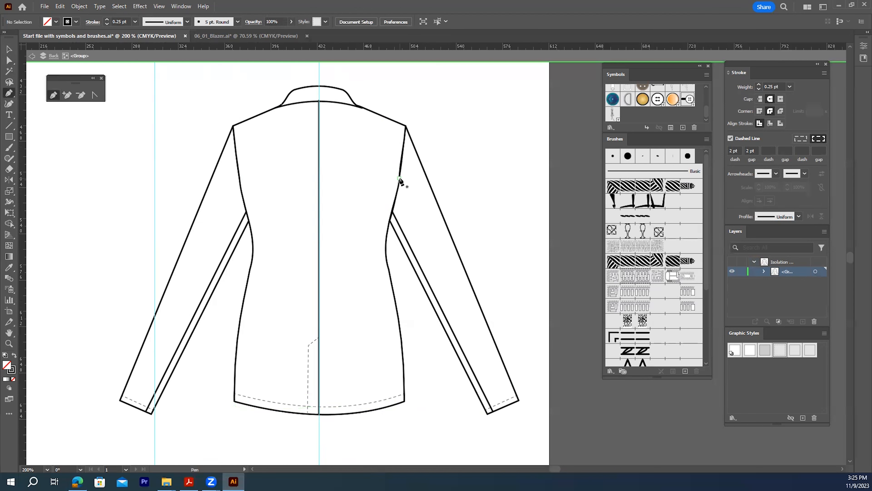
pyautogui.click(9, 50)
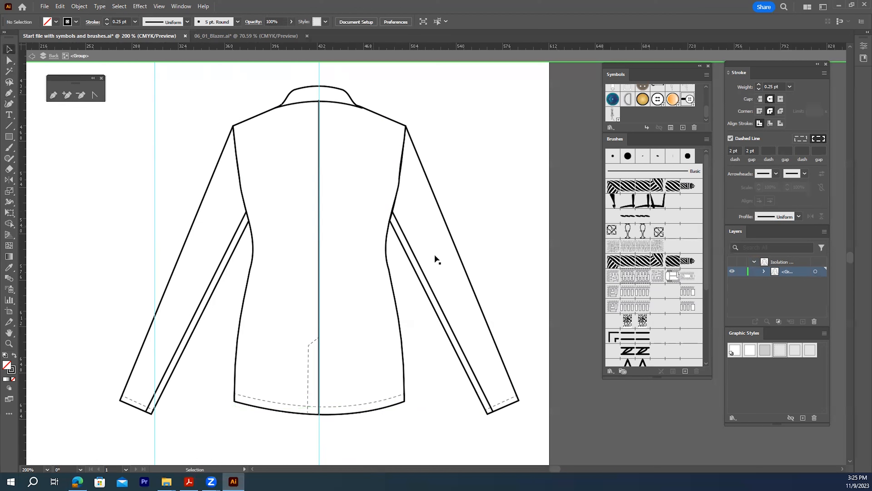
pyautogui.click(427, 277)
pyautogui.rightClick(442, 266)
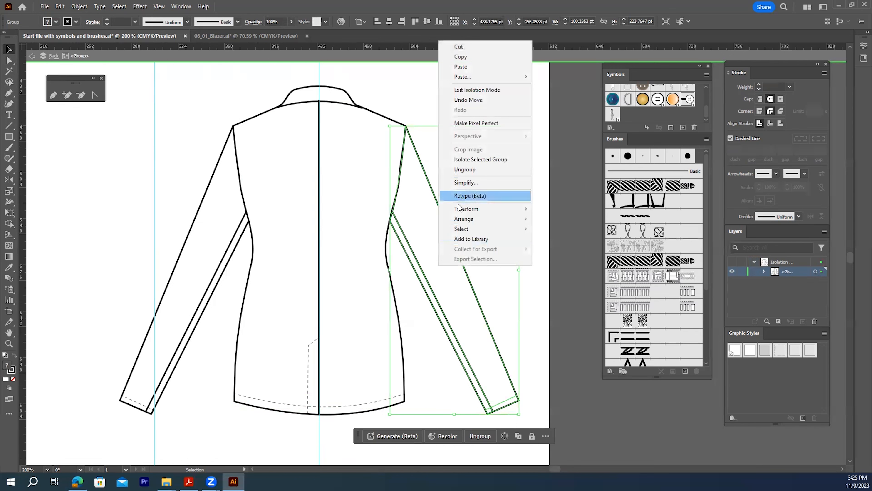
pyautogui.click(464, 169)
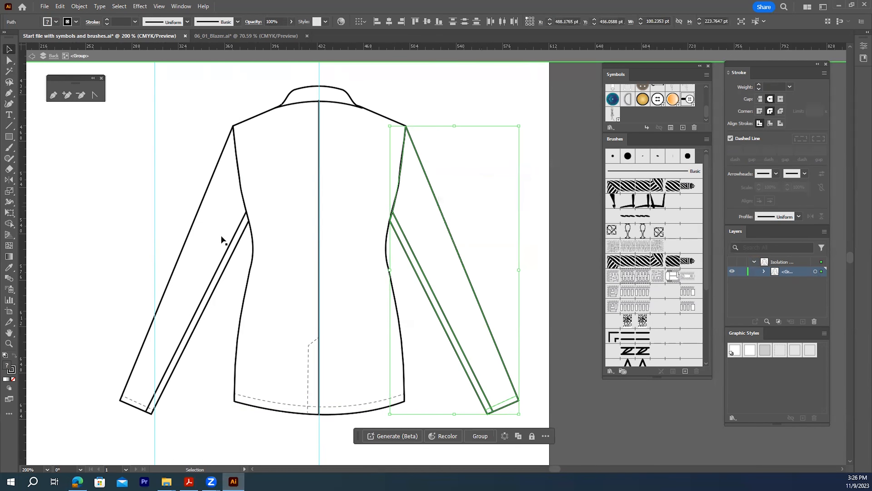
pyautogui.click(534, 176)
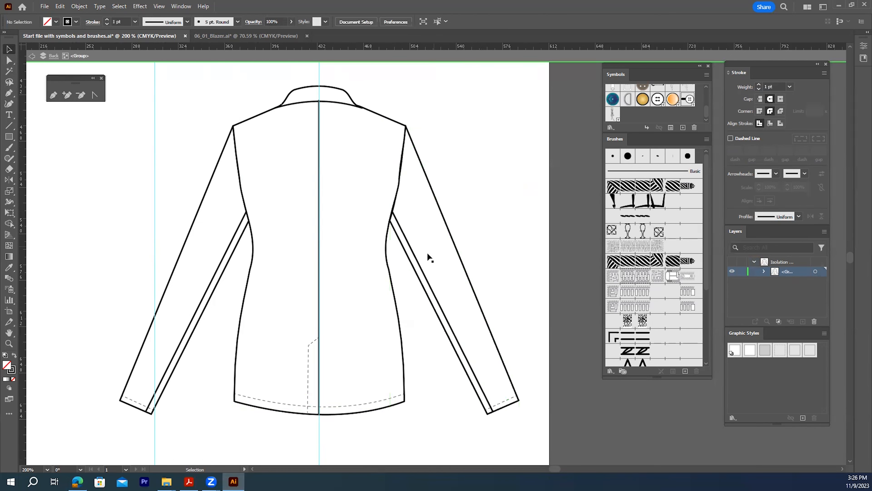
# - Move the right sleeve's inner seam line so it starts at the armhole, and extend its lower end to the sleeve hem
pyautogui.moveTo(418, 263); pyautogui.dragTo(425, 227)
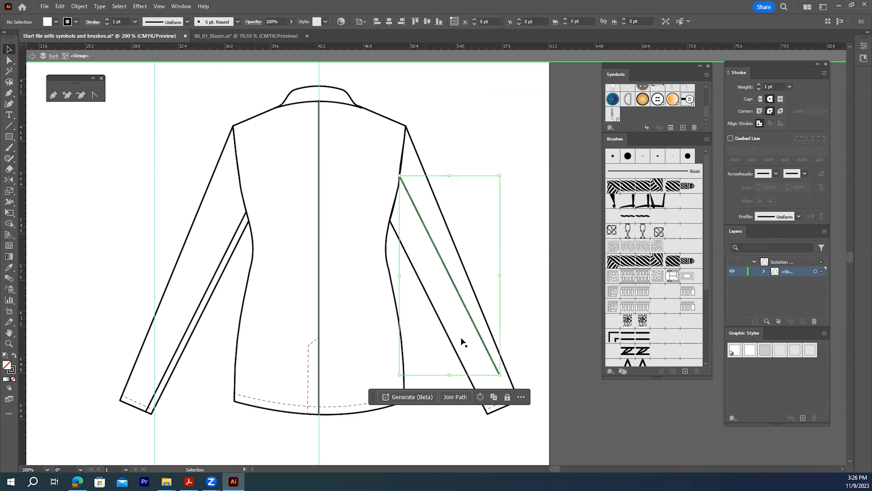
pyautogui.click(6, 61)
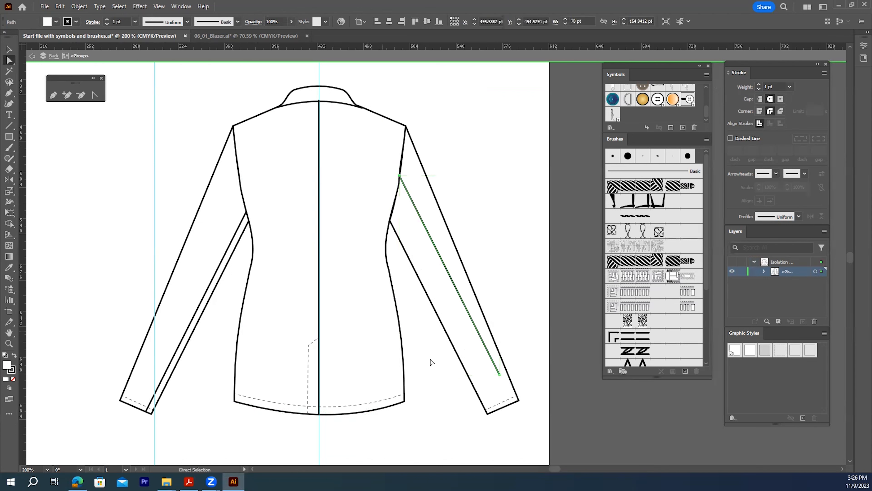
pyautogui.moveTo(500, 380); pyautogui.dragTo(500, 387)
pyautogui.moveTo(400, 189); pyautogui.dragTo(400, 176)
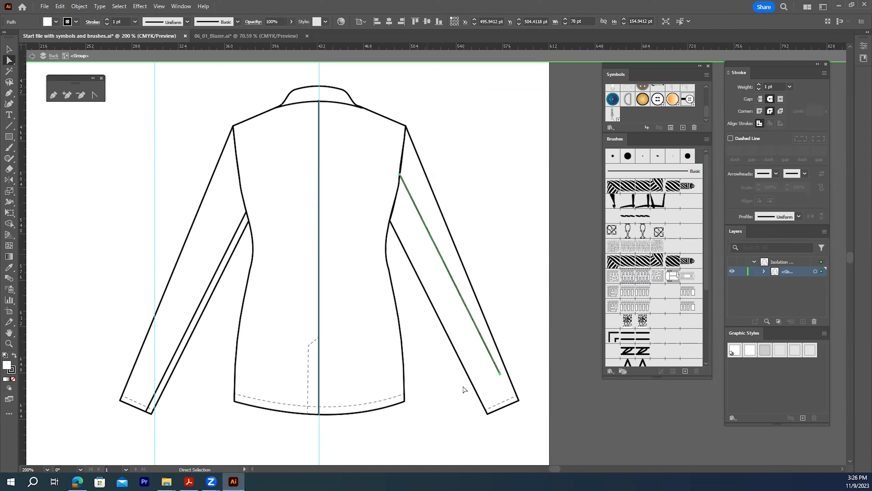
pyautogui.click(500, 373)
pyautogui.moveTo(500, 375); pyautogui.dragTo(508, 406)
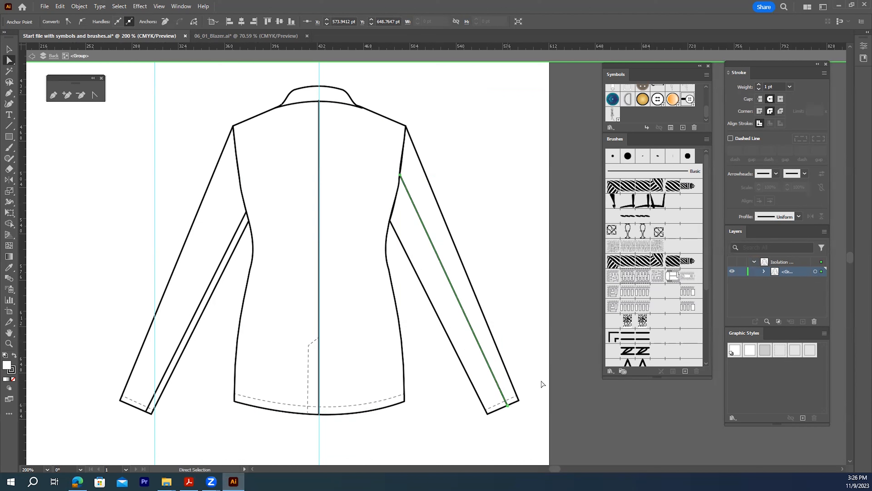
# - Draw a no-fill side-back seam from hem to armhole on the right of the back view, curved toward the centre back
pyautogui.click(521, 298)
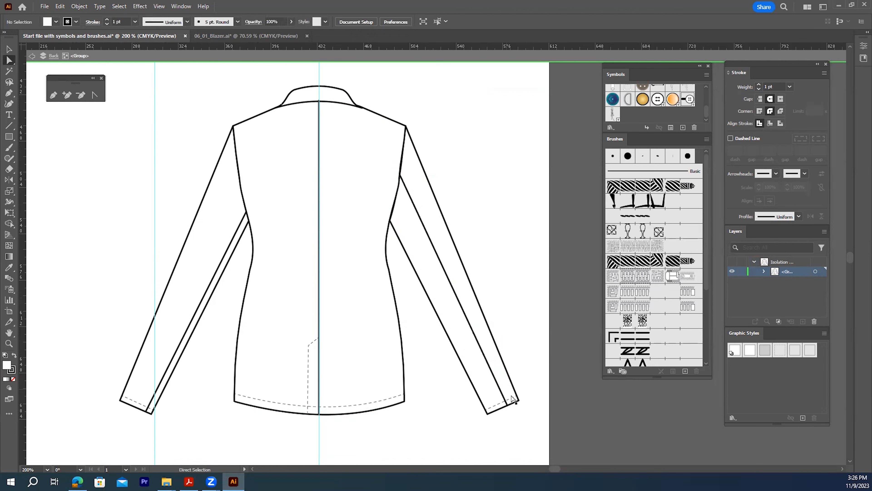
pyautogui.press('p')
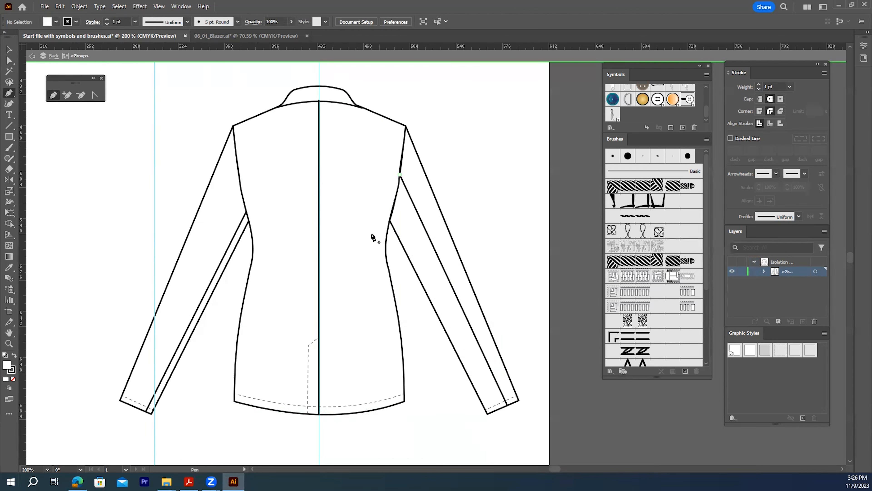
pyautogui.click(387, 406)
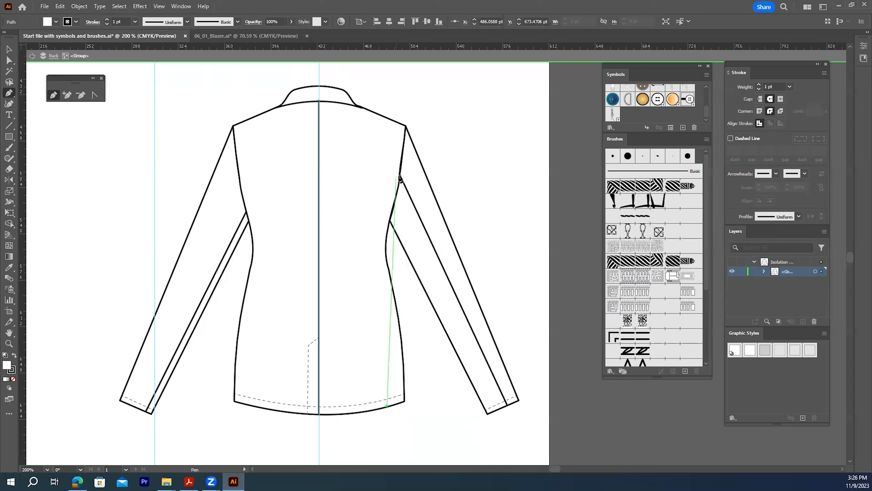
pyautogui.click(399, 174)
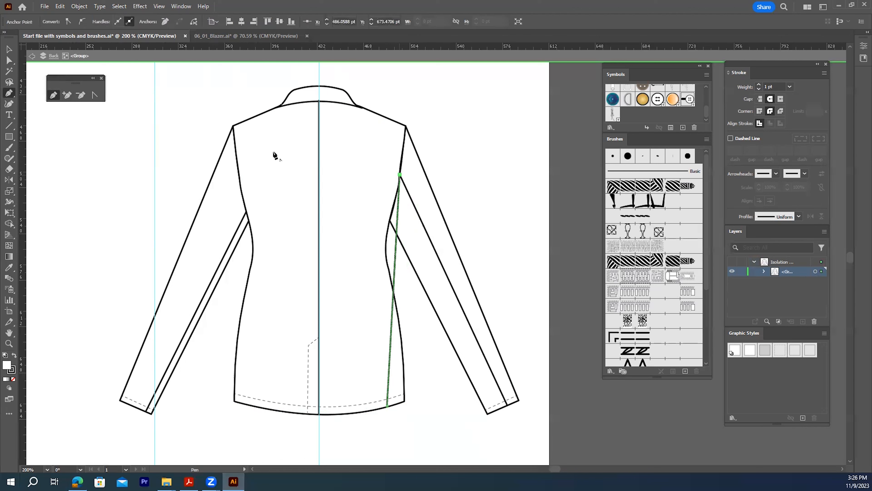
pyautogui.click(93, 95)
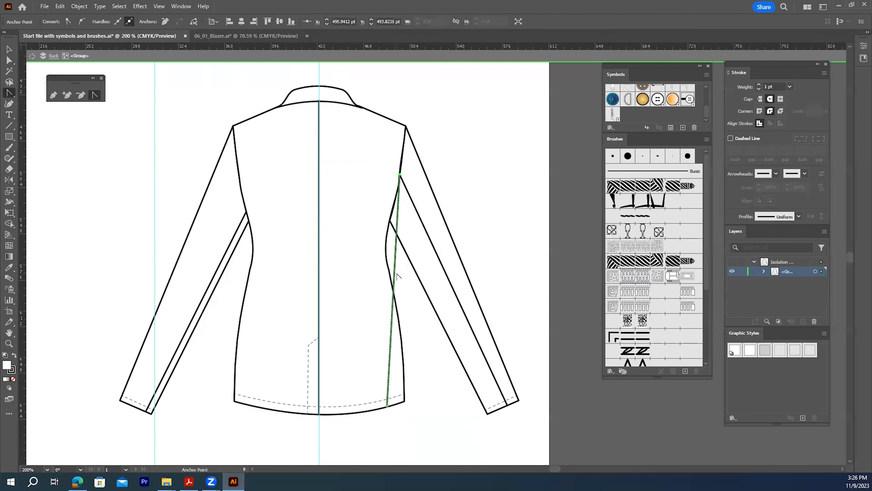
pyautogui.moveTo(395, 274); pyautogui.dragTo(368, 260)
pyautogui.click(14, 379)
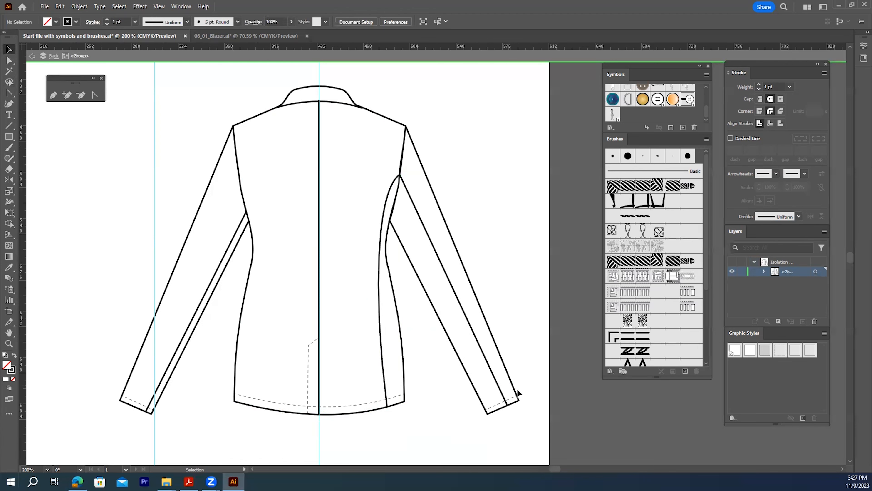
# - Place the button 2 symbol beside the right sleeve and duplicate it into a vertical column of four buttons
pyautogui.scroll(-1, 517, 388)
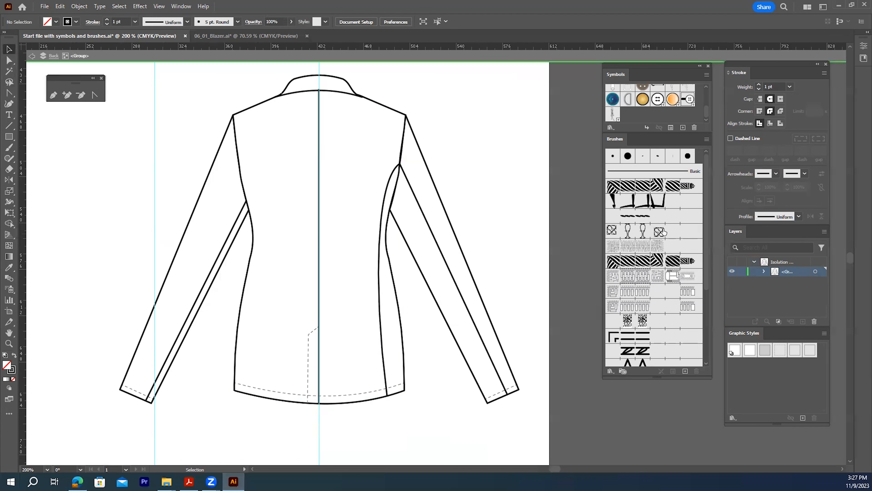
pyautogui.moveTo(662, 108); pyautogui.dragTo(514, 191)
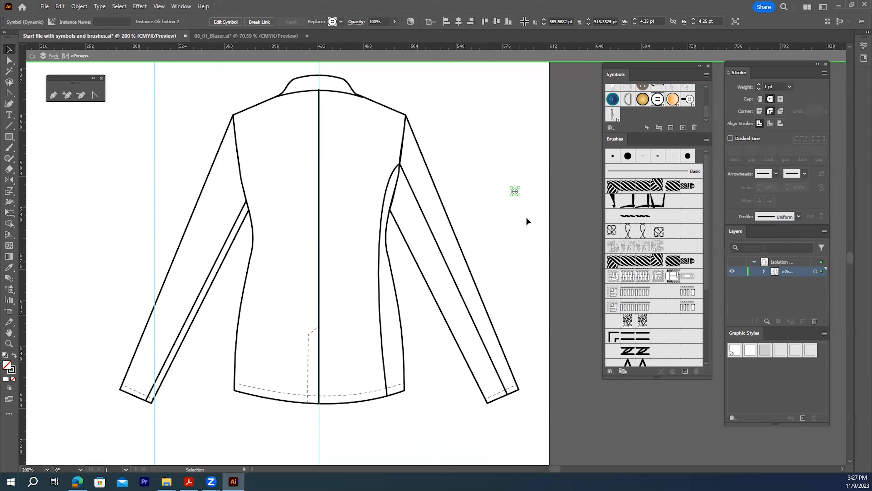
pyautogui.press('a')
pyautogui.press('v')
pyautogui.click(523, 190)
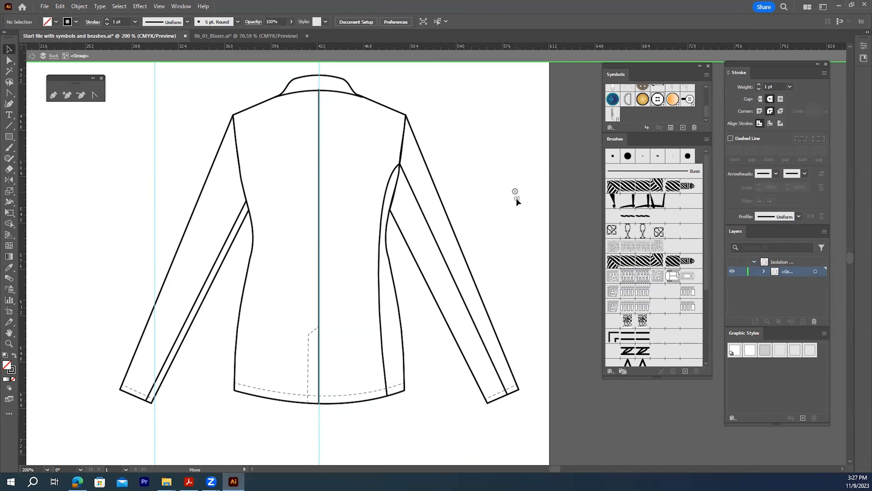
pyautogui.click(515, 197)
pyautogui.moveTo(515, 189); pyautogui.dragTo(526, 228)
# - Space the four buttons evenly in their column using vertical distribution from the Align options
pyautogui.click(509, 180)
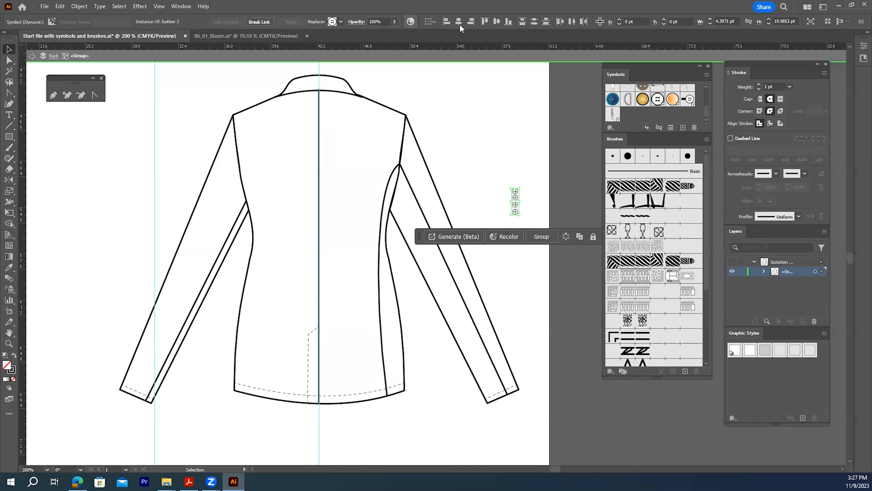
pyautogui.click(181, 7)
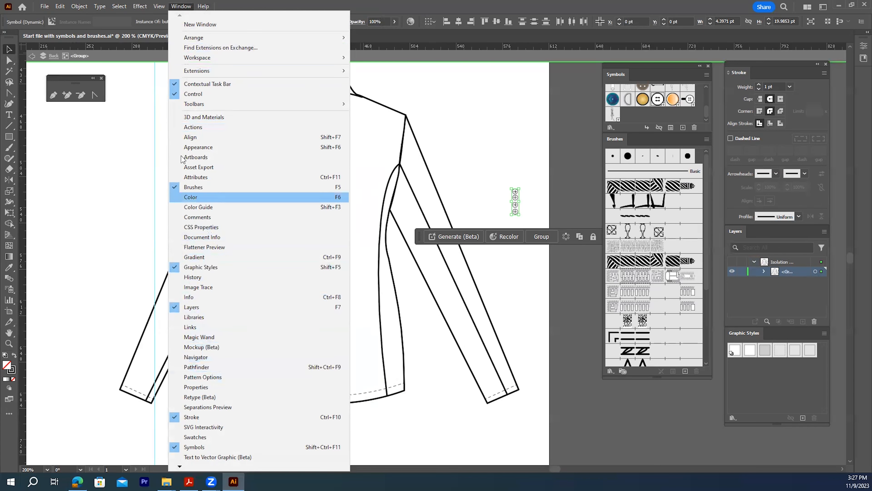
pyautogui.click(185, 138)
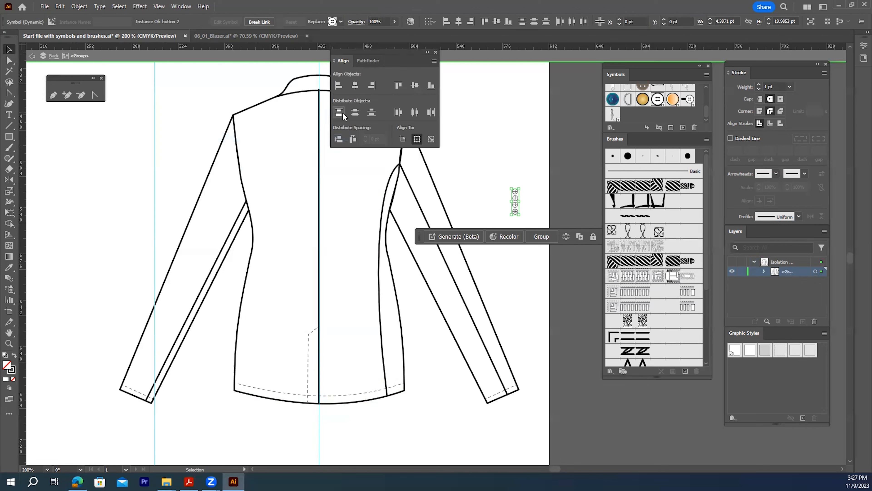
pyautogui.click(482, 101)
# - Tilt the four-button column to the sleeve's slope and position it beside the seam at the right cuff, above the hem stitching
pyautogui.click(516, 204)
pyautogui.moveTo(515, 210); pyautogui.dragTo(503, 373)
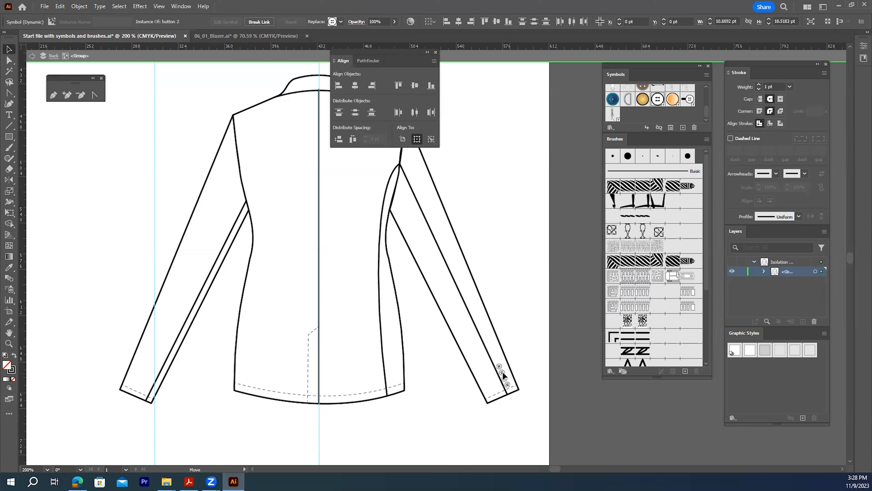
pyautogui.moveTo(503, 375); pyautogui.dragTo(504, 378)
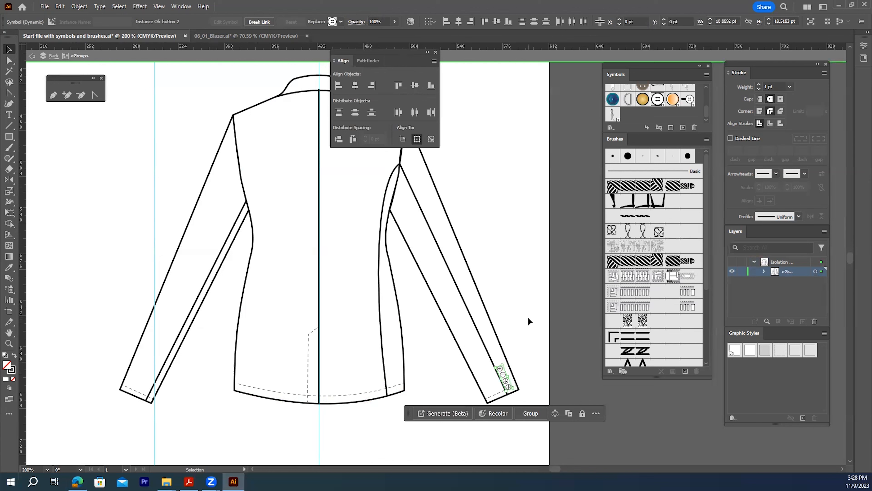
pyautogui.click(529, 319)
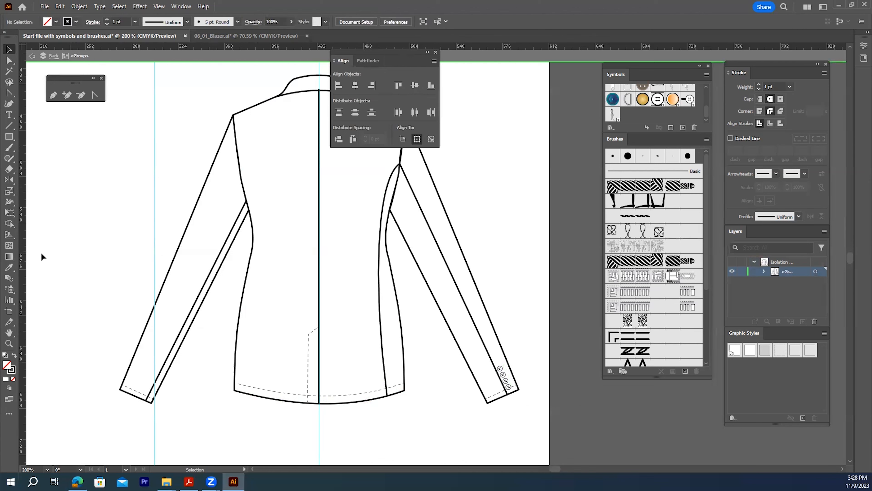
# - Replace the left sleeve with a vertical-axis mirrored copy of the right sleeve, cuff buttons and side-back seam about the centre-back line
pyautogui.moveTo(150, 270); pyautogui.dragTo(196, 387)
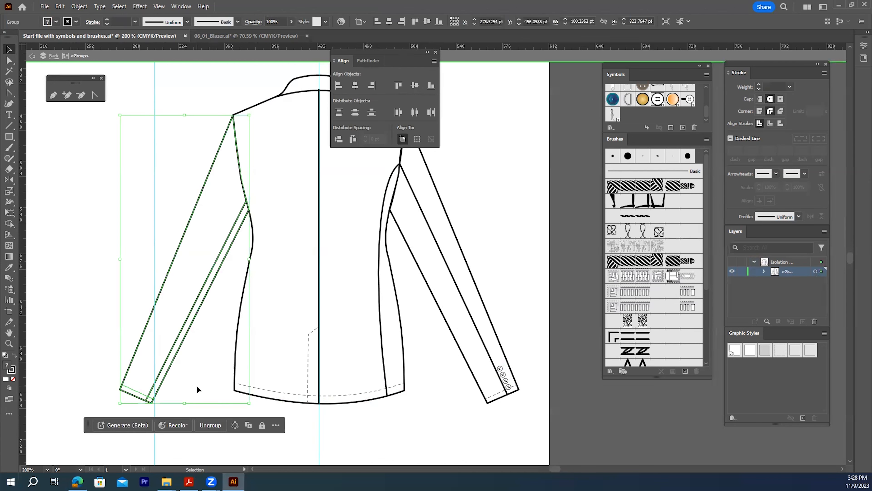
pyautogui.press('Delete')
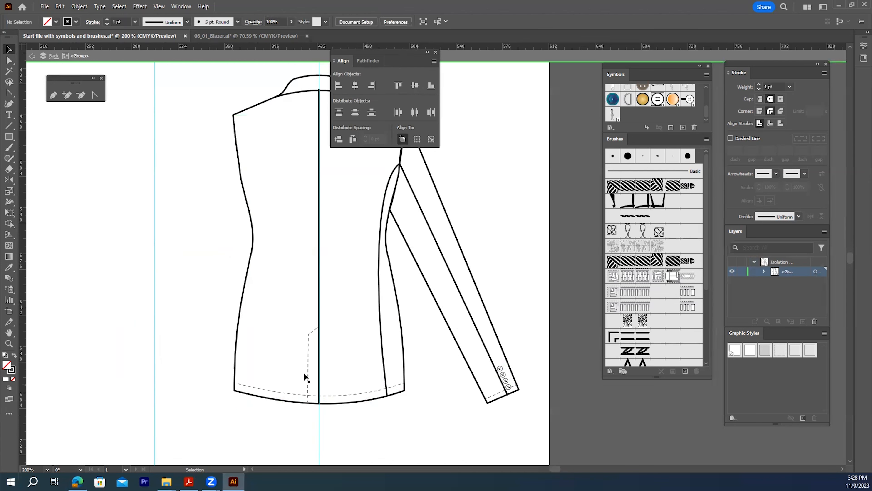
pyautogui.click(382, 330)
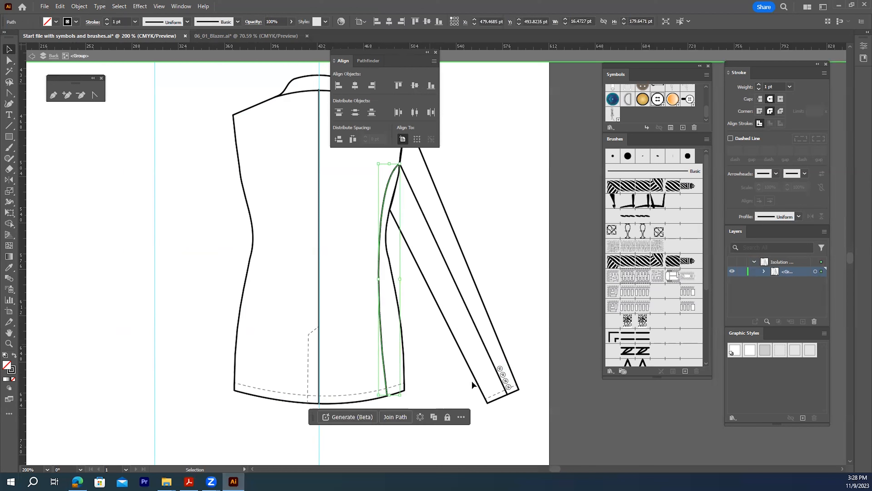
pyautogui.moveTo(531, 409); pyautogui.dragTo(445, 298)
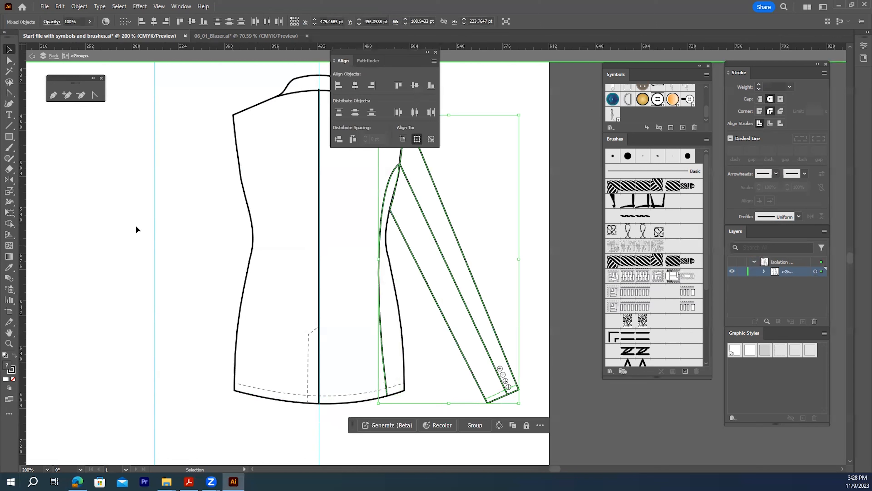
pyautogui.click(9, 180)
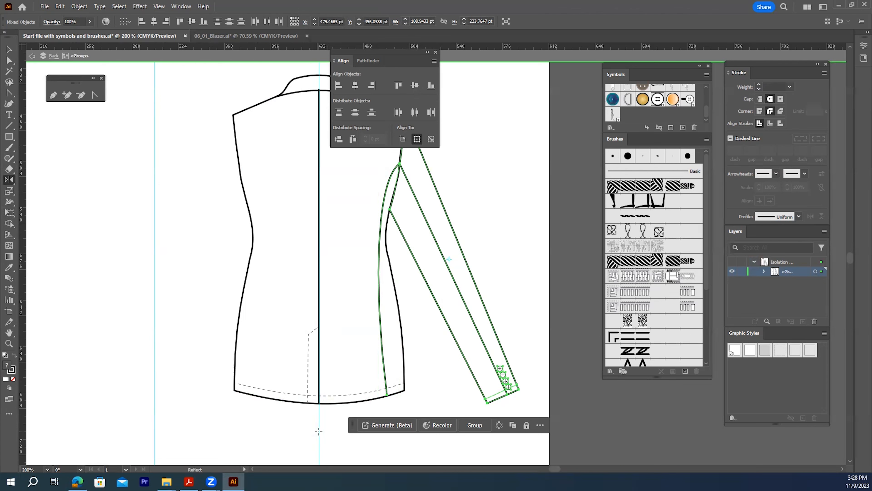
pyautogui.keyDown('alt'); pyautogui.click(318, 430); pyautogui.keyUp('alt')
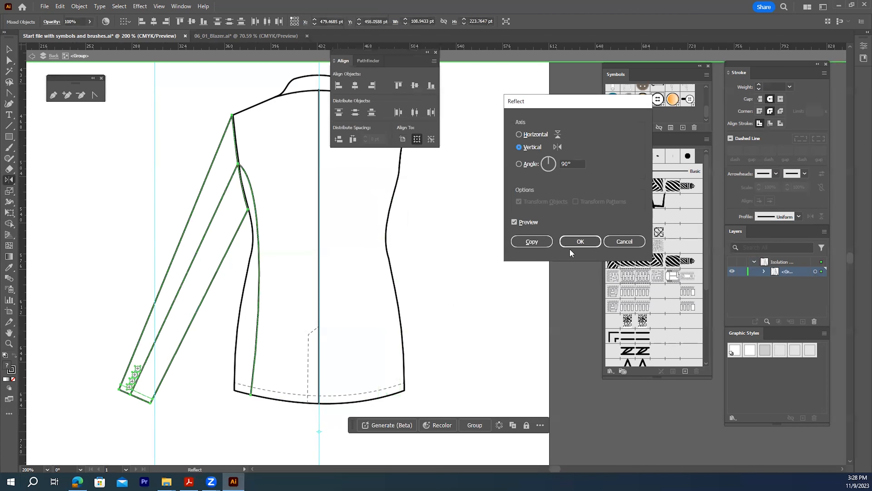
pyautogui.click(531, 241)
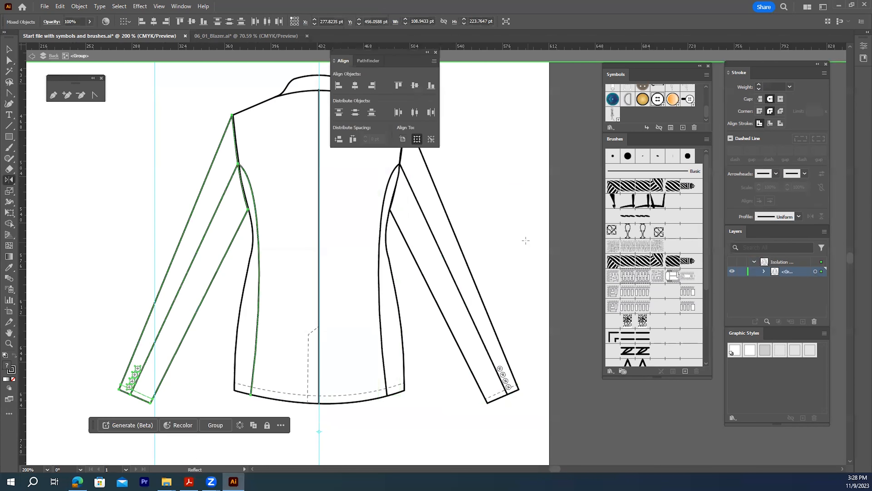
pyautogui.click(5, 52)
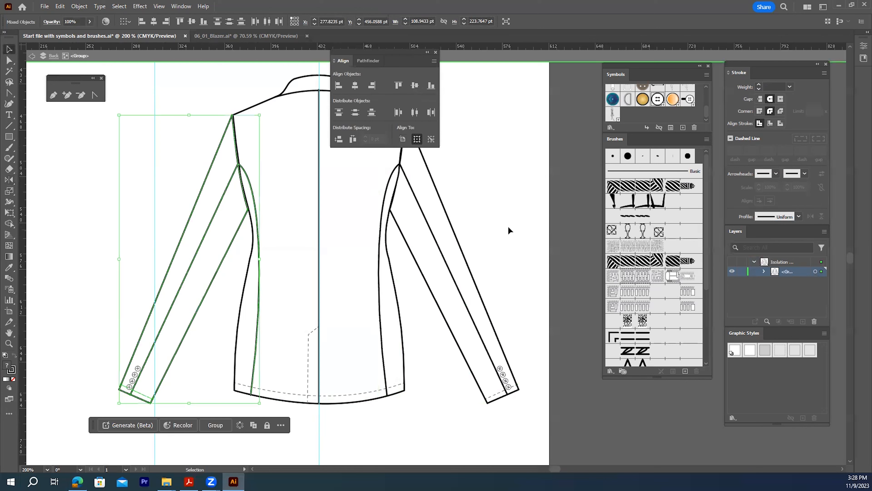
# - Group each sleeve of the back view with its cuff buttons, and exit isolation mode
pyautogui.click(533, 422)
pyautogui.moveTo(532, 421); pyautogui.dragTo(447, 287)
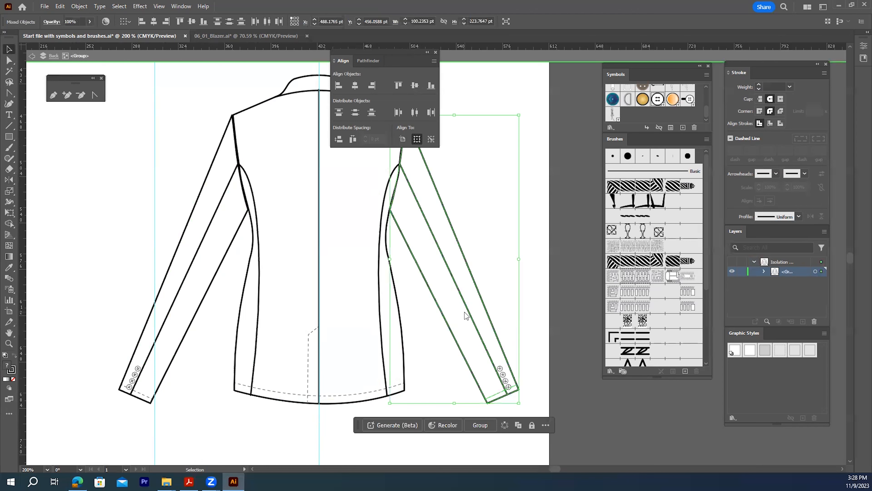
pyautogui.rightClick(465, 313)
pyautogui.click(487, 233)
pyautogui.moveTo(202, 412); pyautogui.dragTo(75, 309)
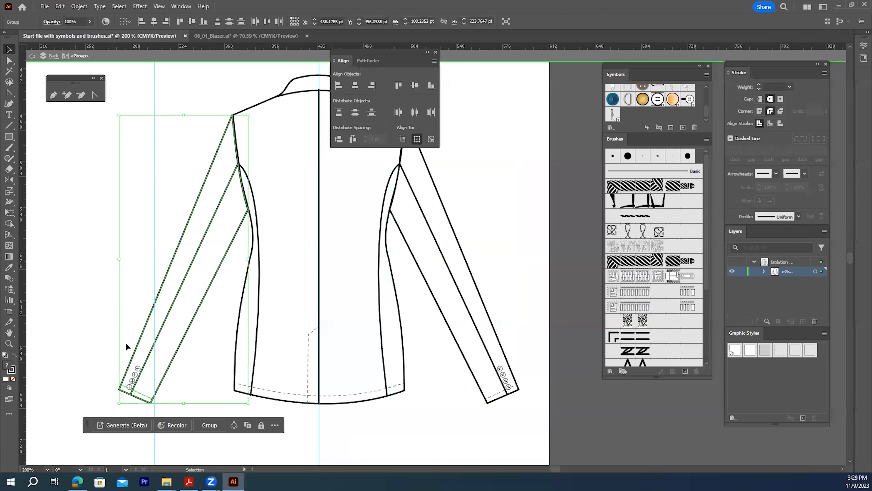
pyautogui.rightClick(145, 353)
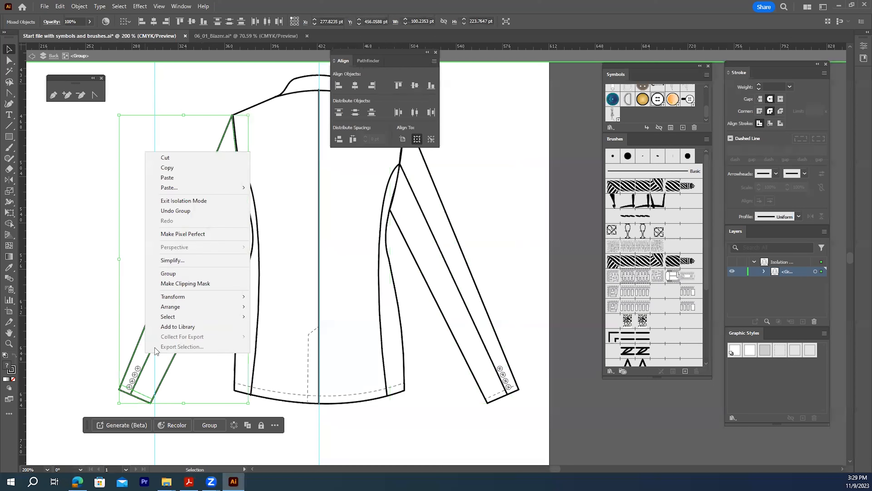
pyautogui.click(175, 273)
pyautogui.click(494, 202)
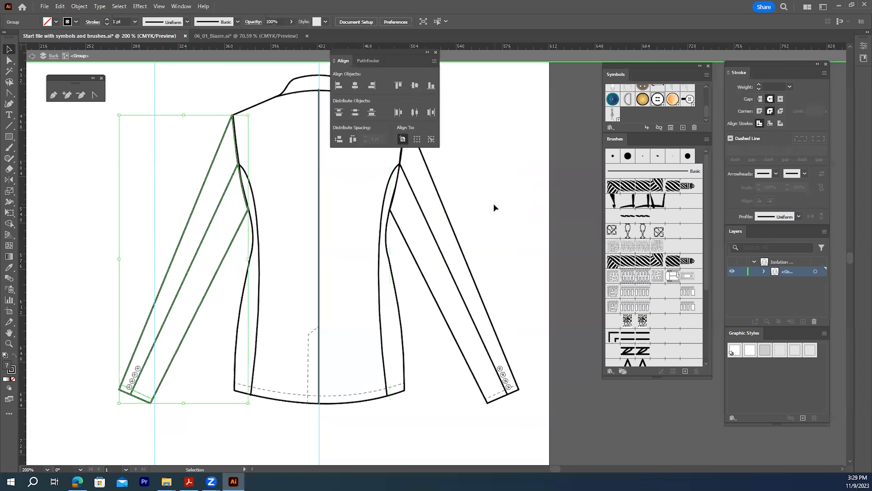
pyautogui.doubleClick(493, 202)
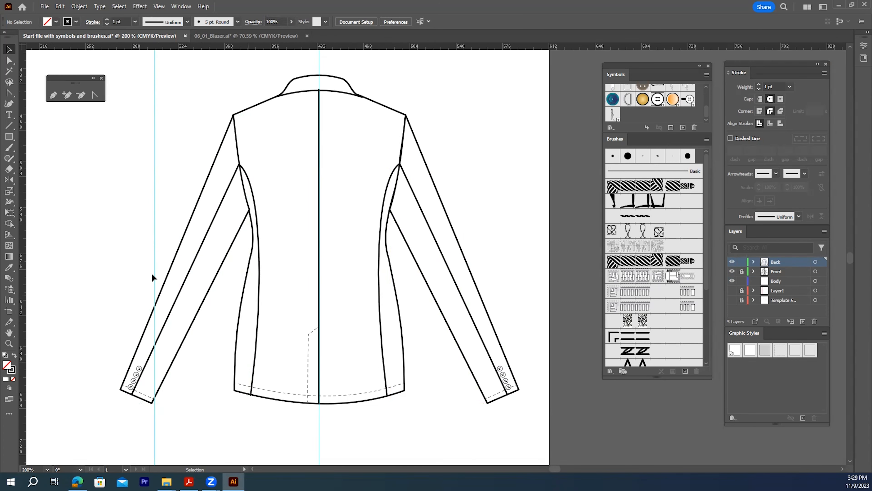
pyautogui.click(9, 343)
pyautogui.keyDown('alt'); pyautogui.click(214, 335); pyautogui.keyUp('alt')
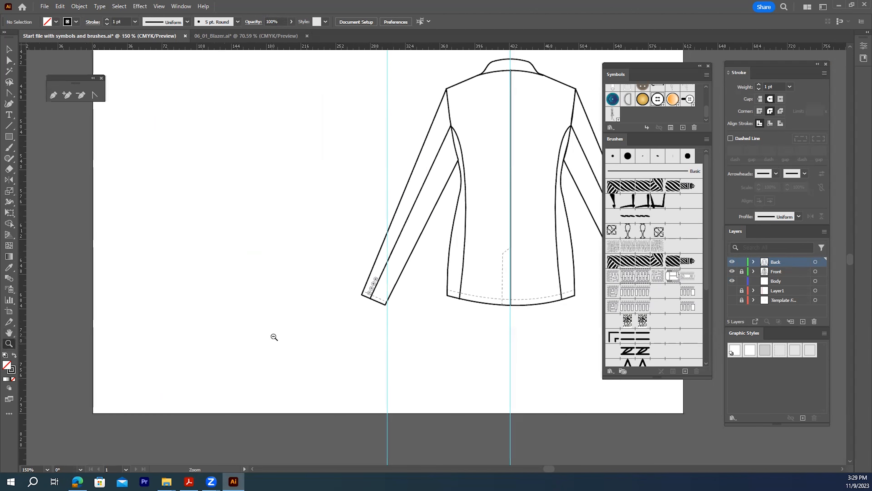
pyautogui.keyDown('alt'); pyautogui.click(325, 320); pyautogui.keyUp('alt')
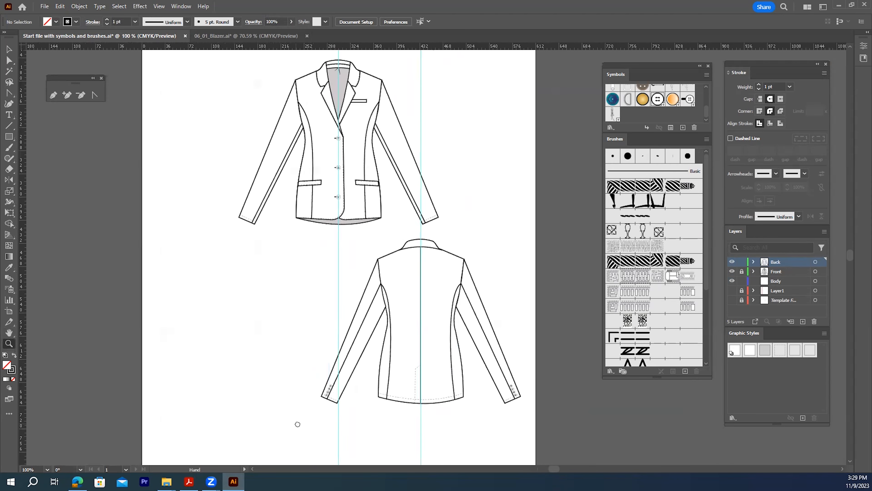
pyautogui.click(9, 51)
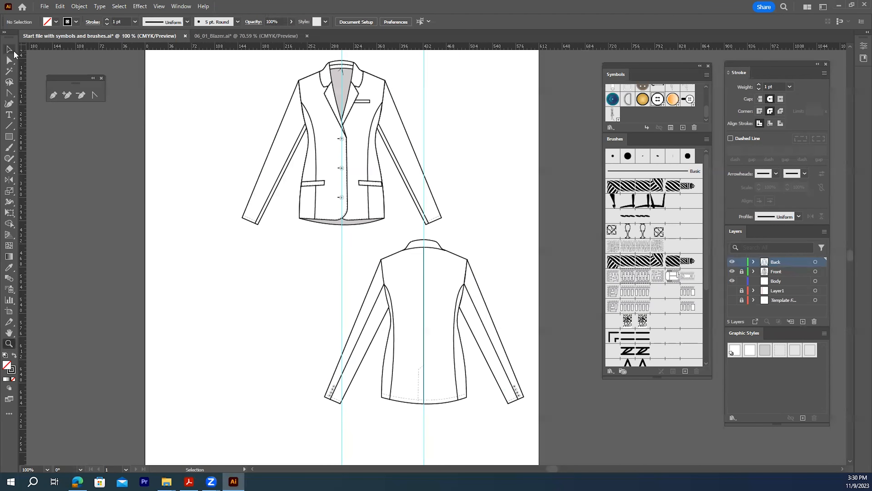